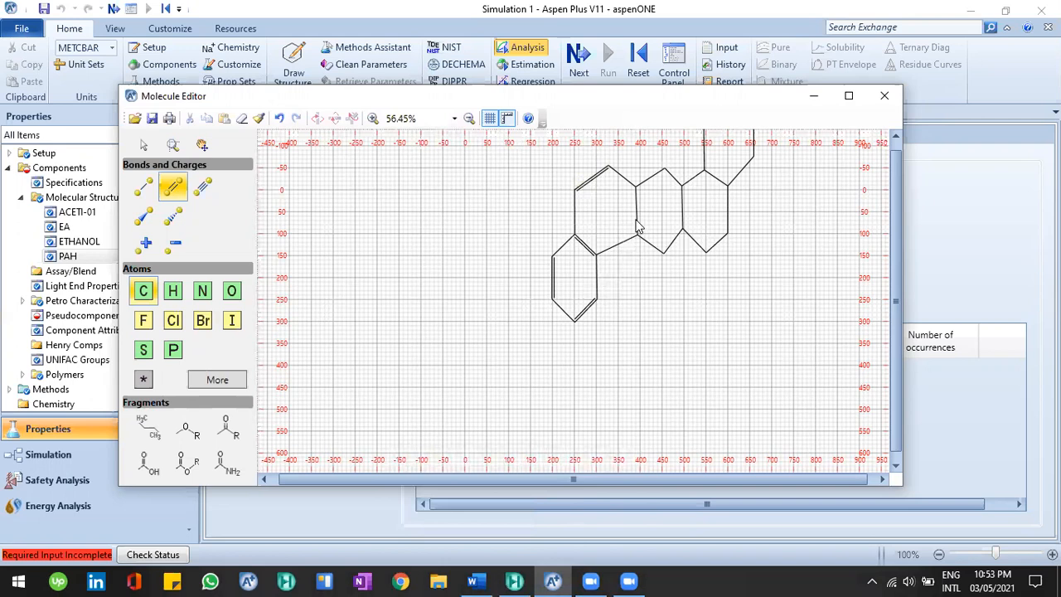
Add the missing double bonds to the central ring and its upper-right neighbour, checking them against the structure in the Word document.
key(alt+Tab)
key(alt+Tab)
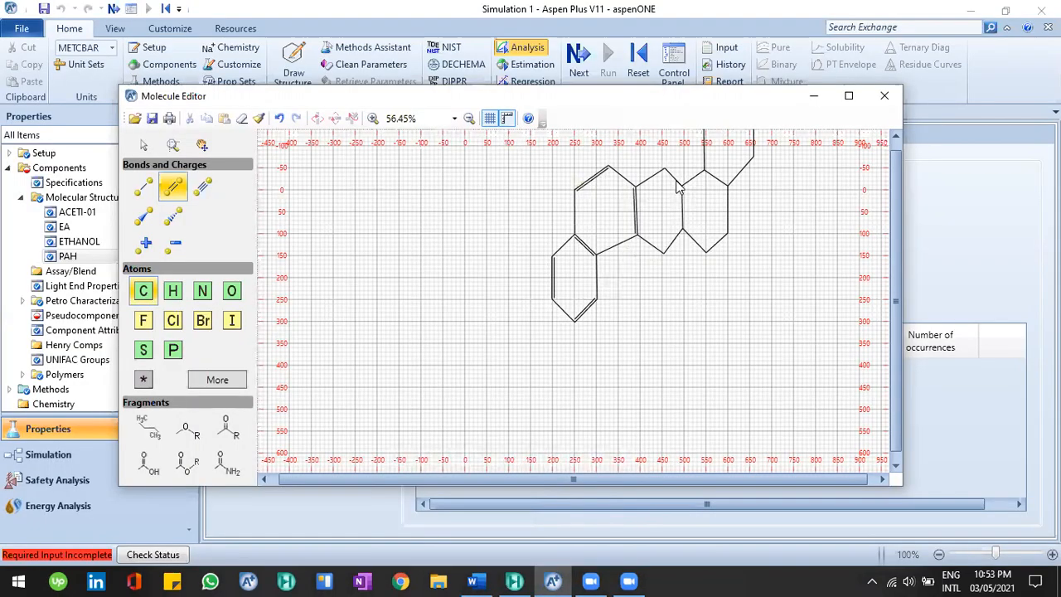
key(alt+Tab)
key(alt+Tab)
key(alt+Tab)
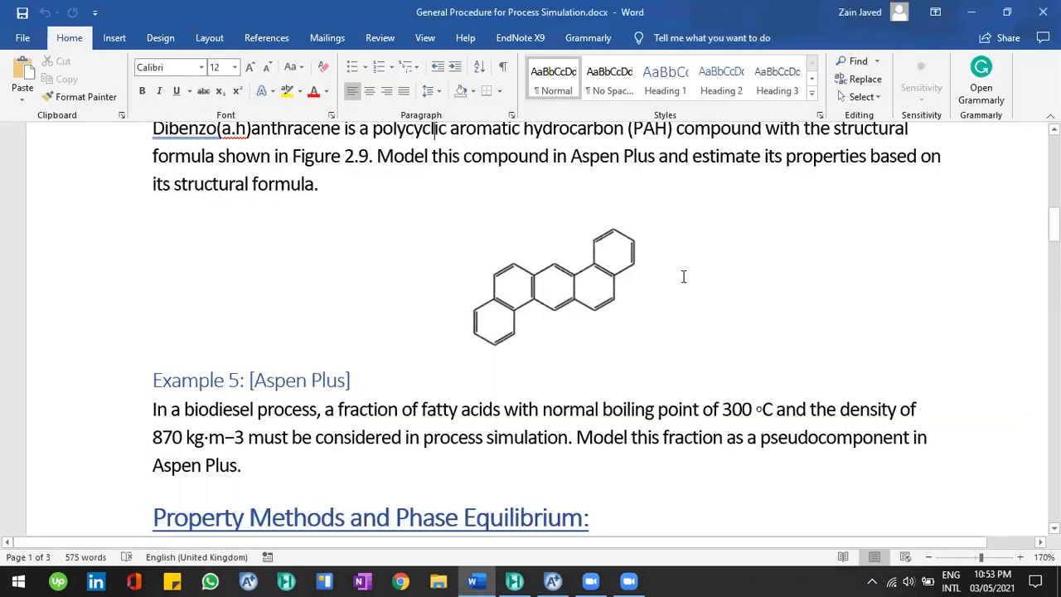
key(alt+Tab)
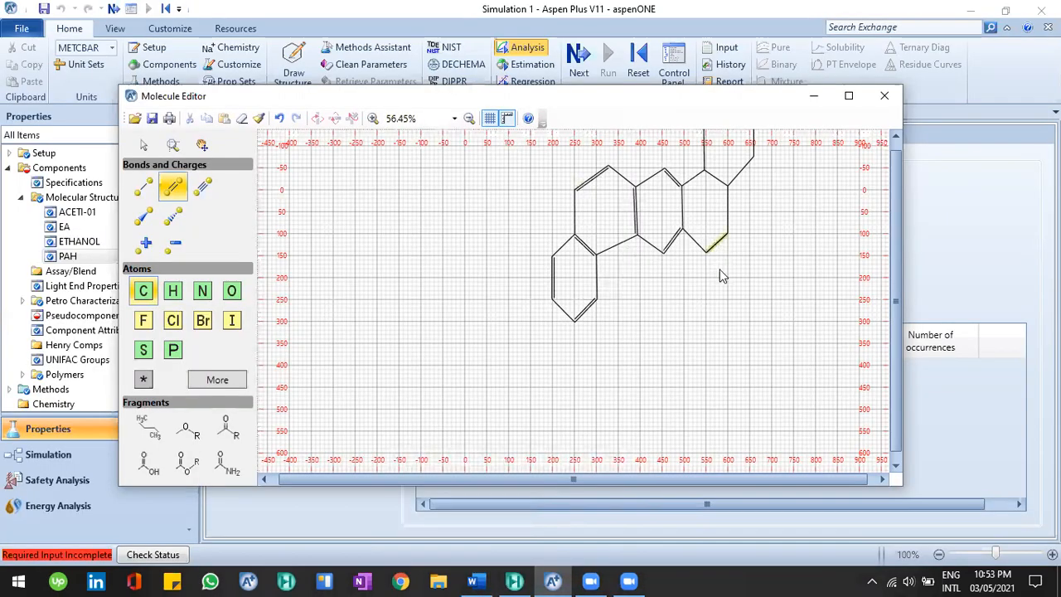
key(alt+Tab)
key(alt+Tab)
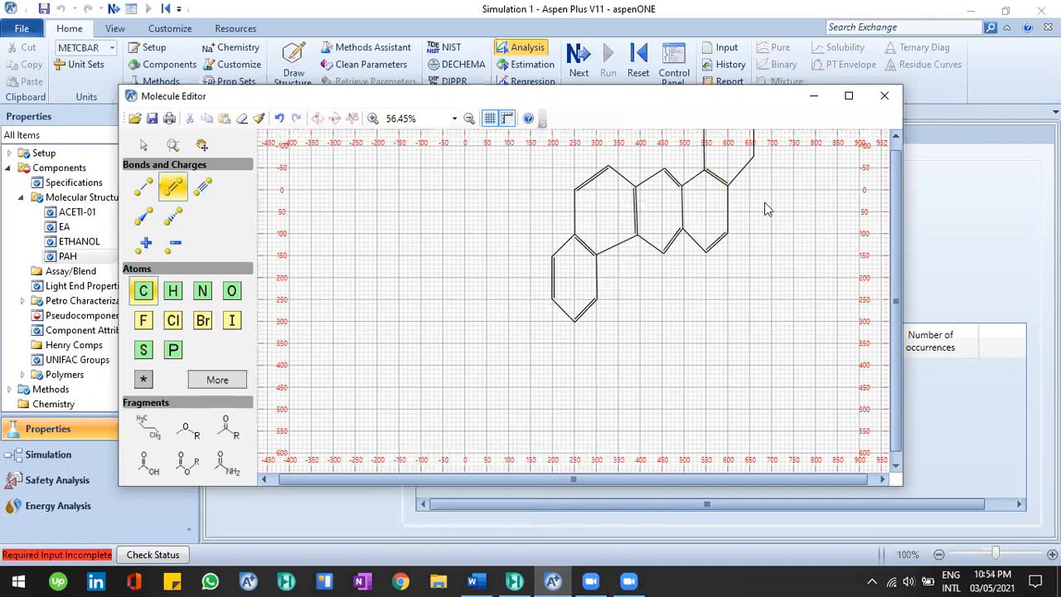
Add the remaining double bonds to the uppermost ring to complete the PAH molecule and return to the selection tool.
scroll(765, 202, down, 1)
scroll(768, 189, down, 2)
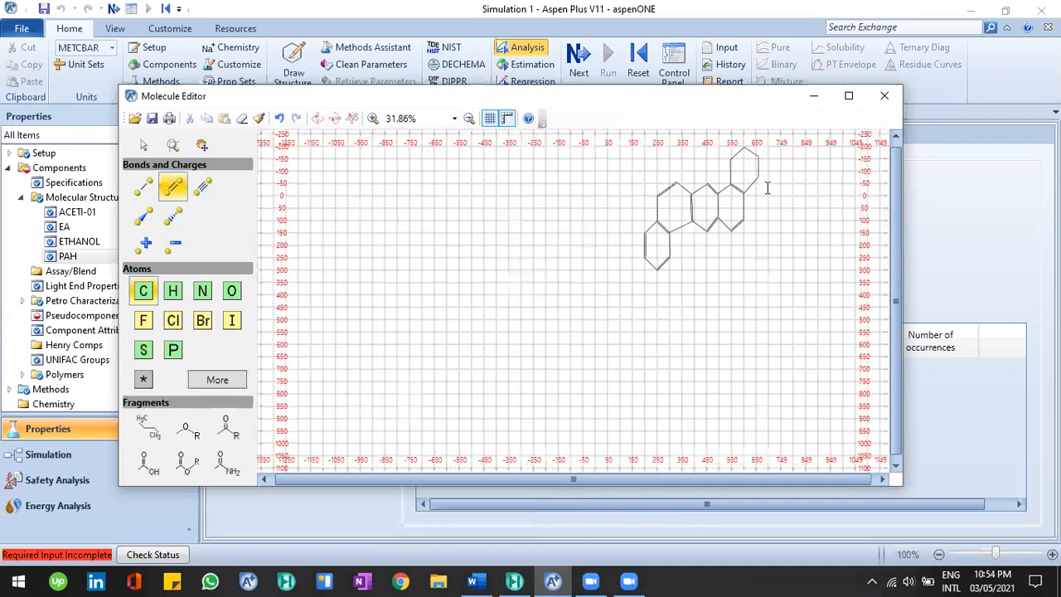
click(757, 188)
click(737, 153)
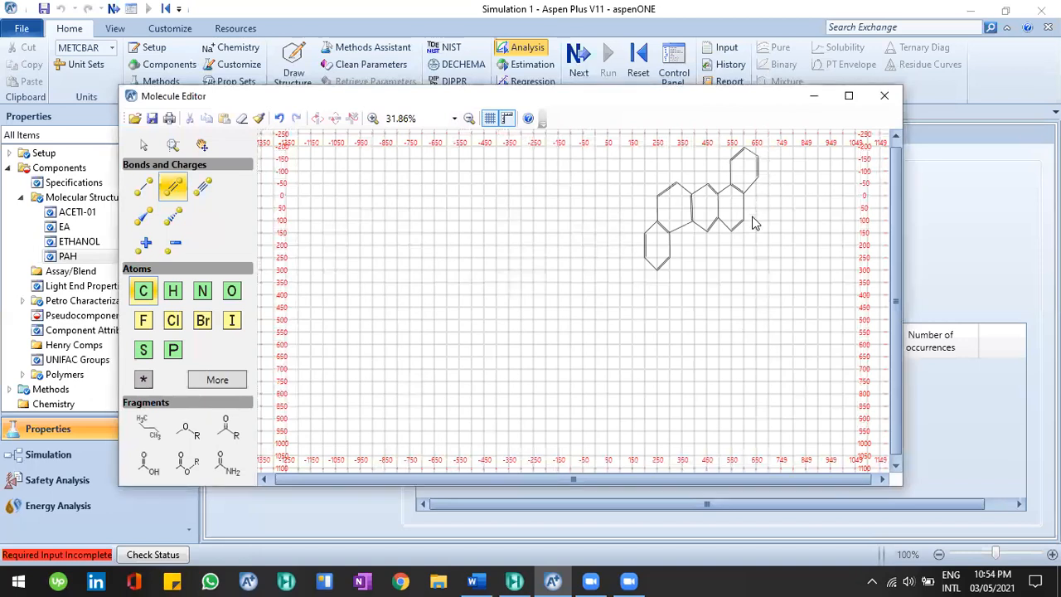
click(143, 145)
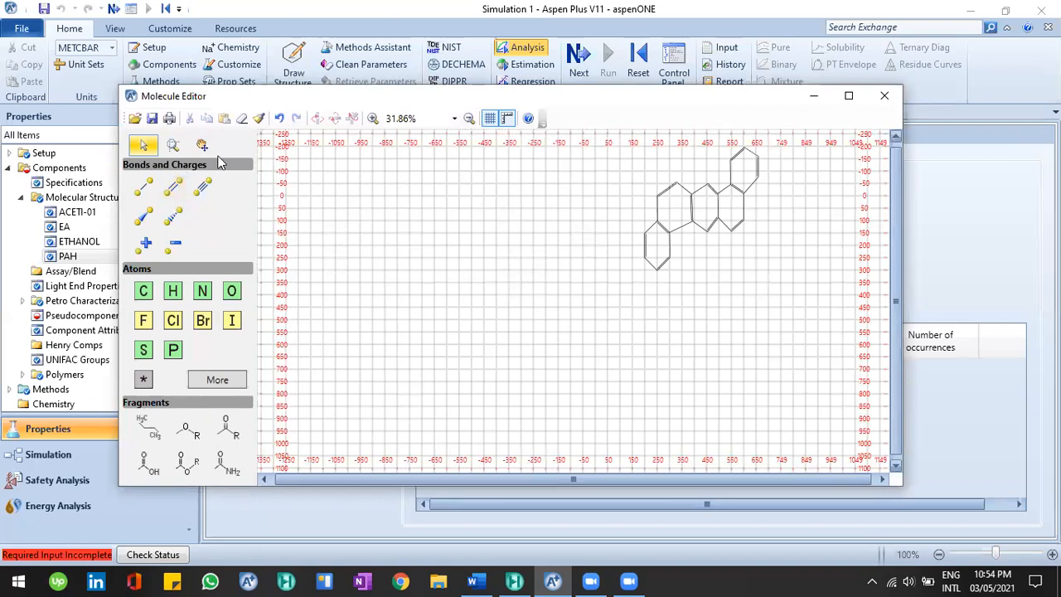
click(152, 121)
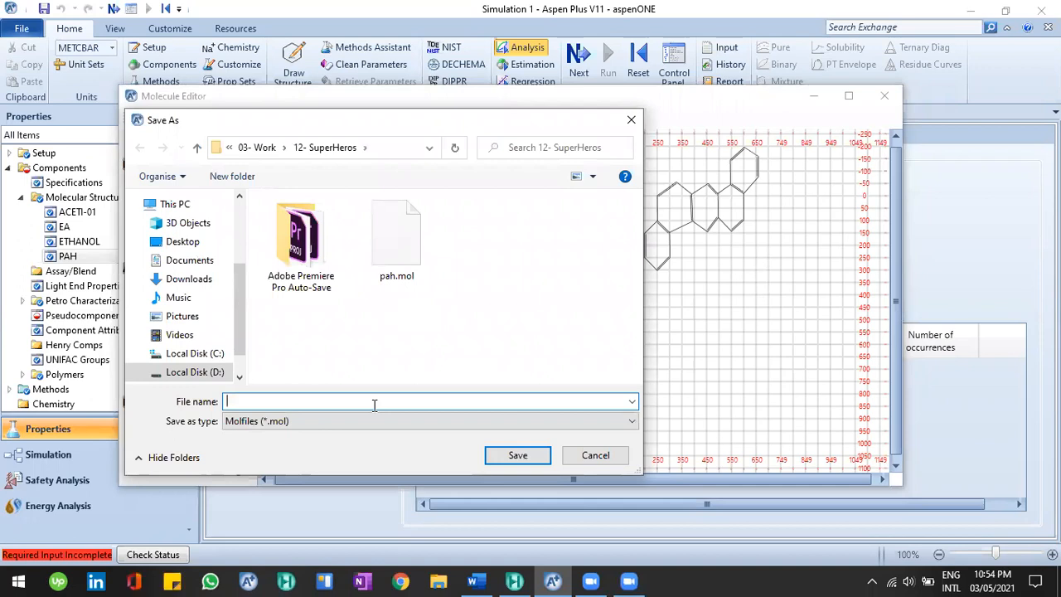
text(p)
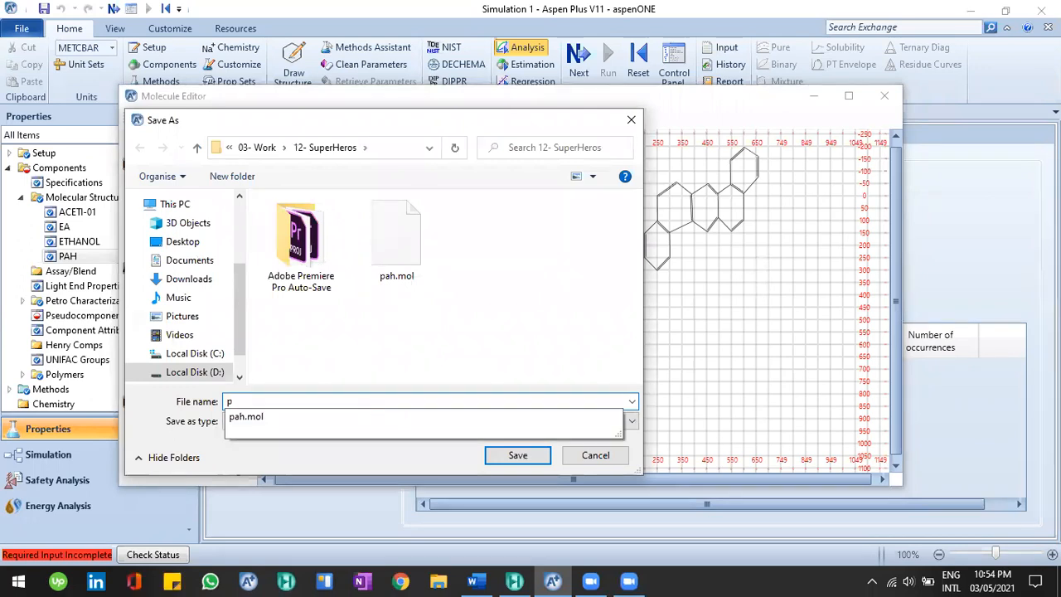
text(ahhhh)
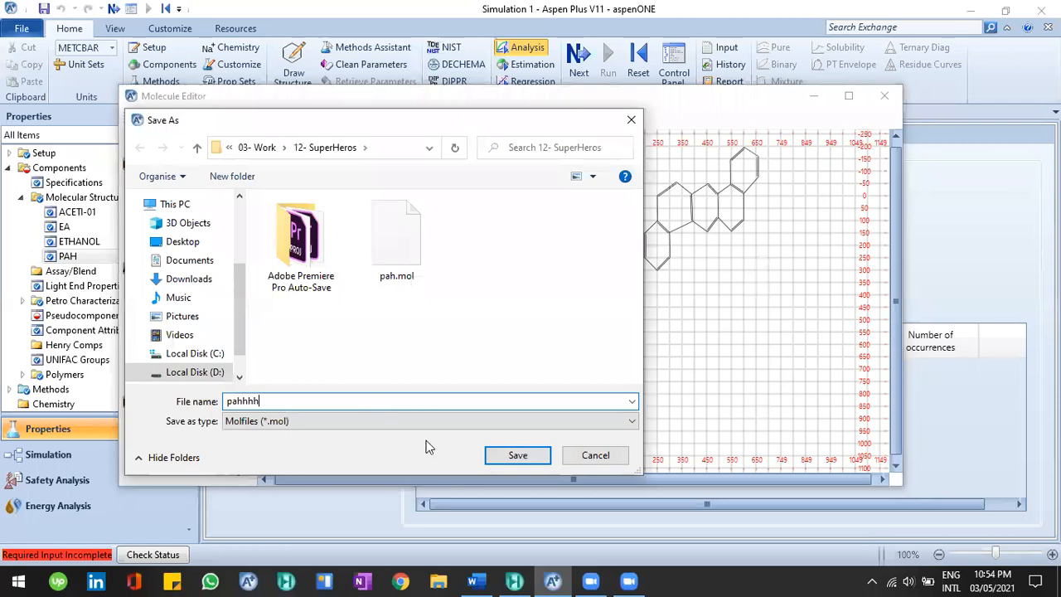
click(597, 456)
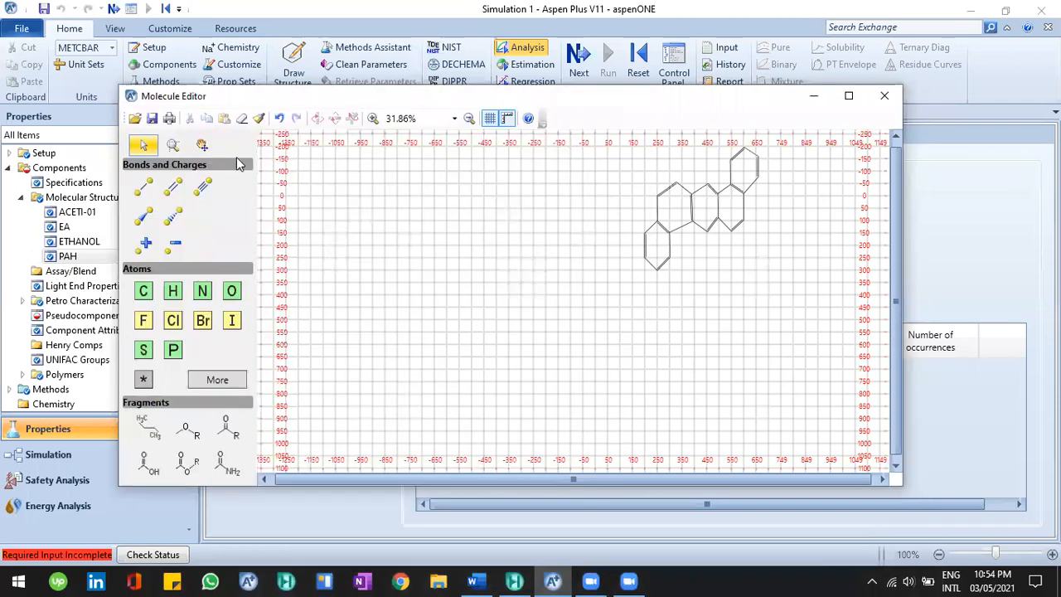
Close the molecule editor and check the atom types and occurrences in the PAH formula.
click(885, 97)
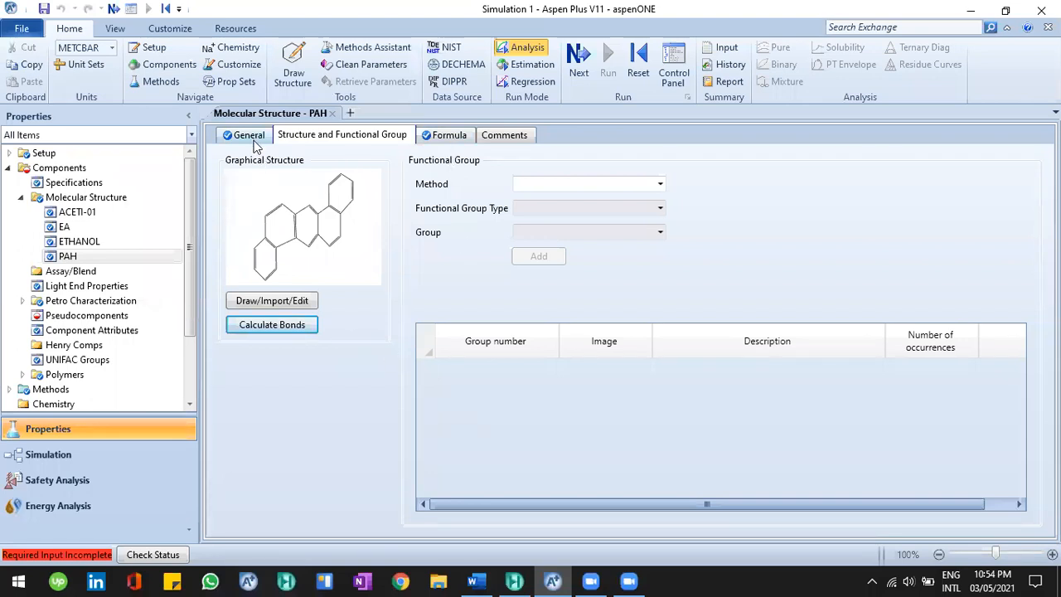
click(443, 140)
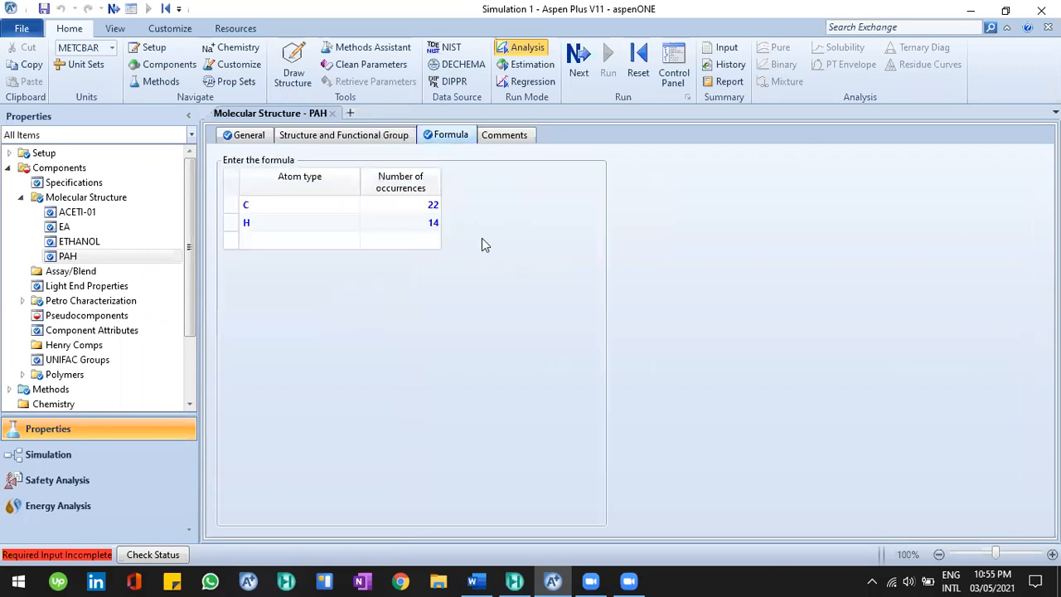
click(277, 207)
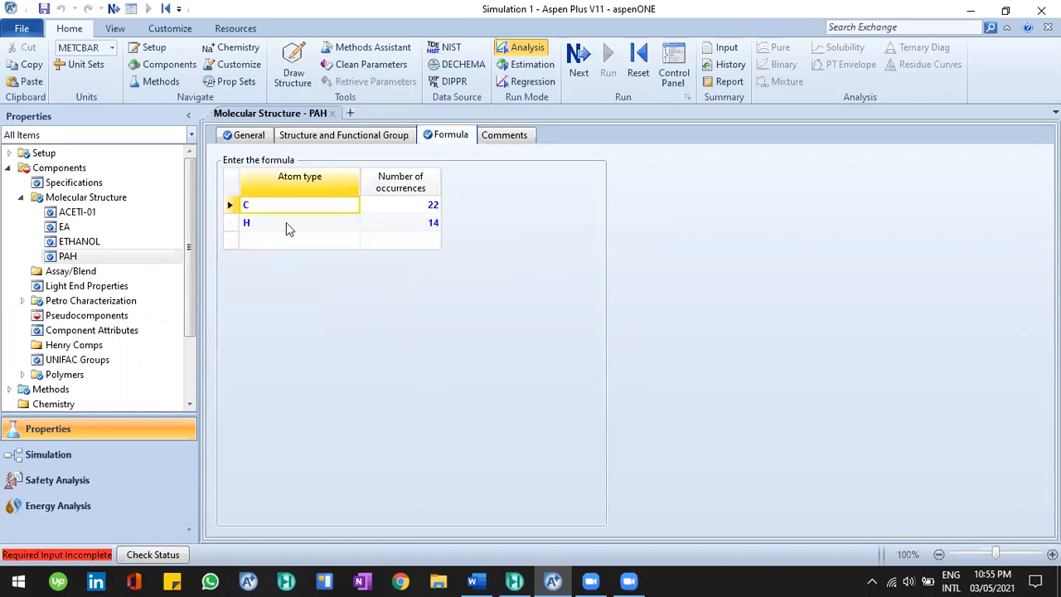
Examine the PAH connectivity table with its atom pairs and bond types, and compare it with the graphical structure.
click(253, 139)
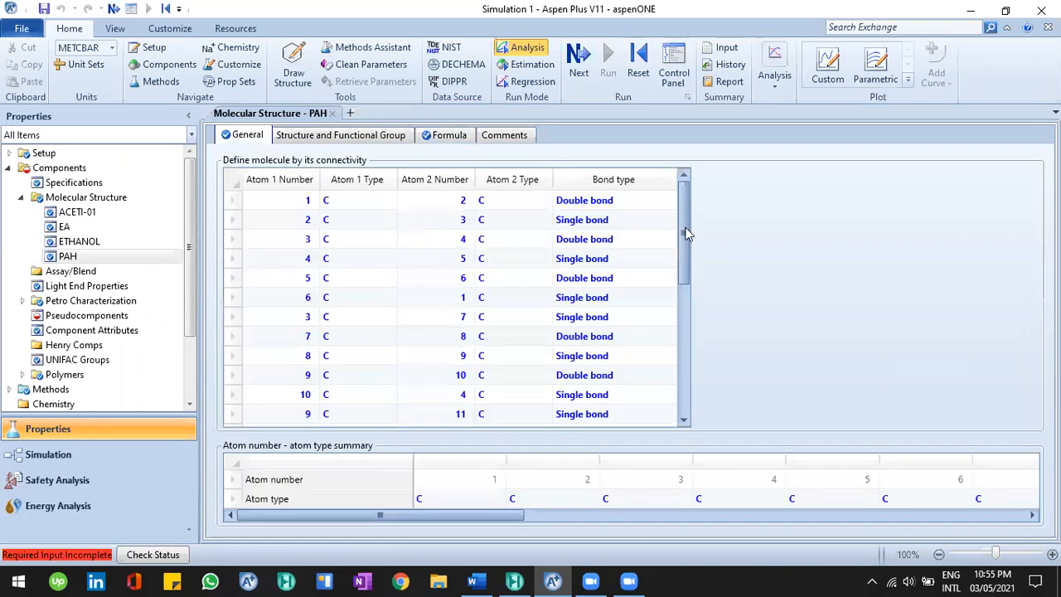
scroll(691, 282, down, 1)
click(685, 358)
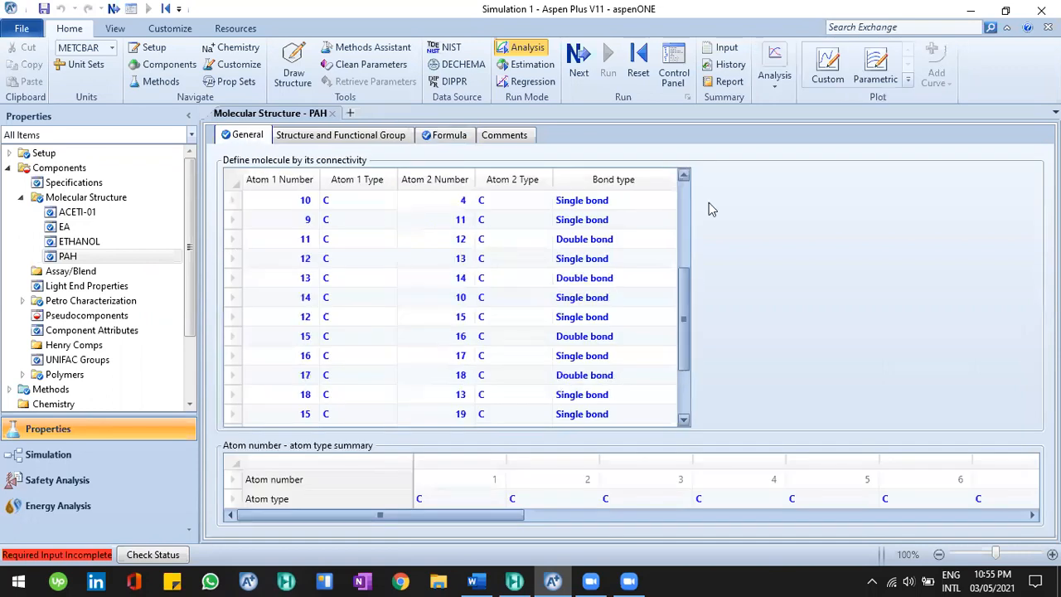
scroll(421, 204, up, 3)
scroll(356, 209, up, 2)
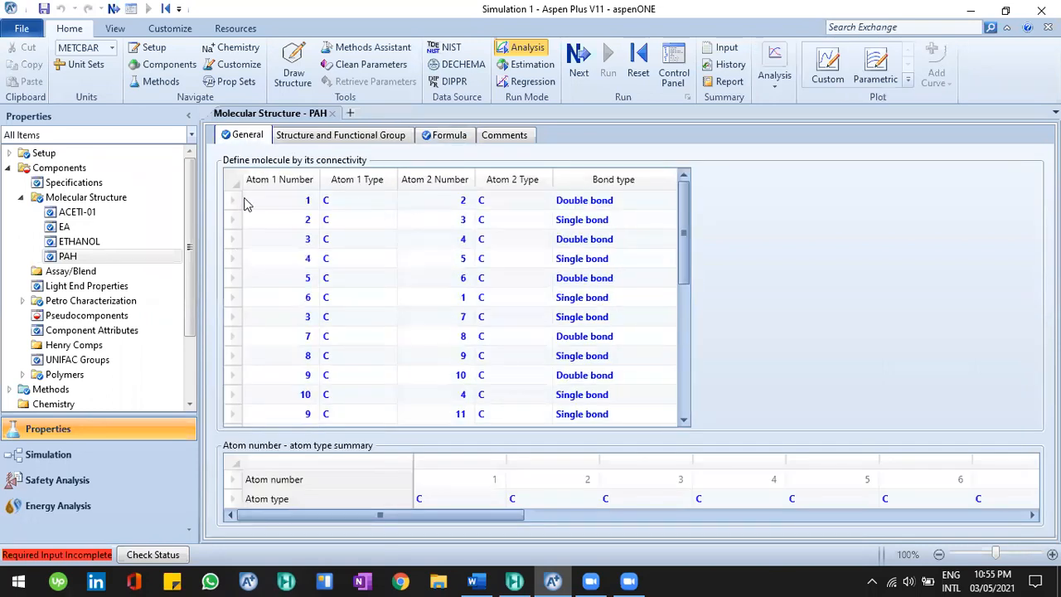
click(329, 202)
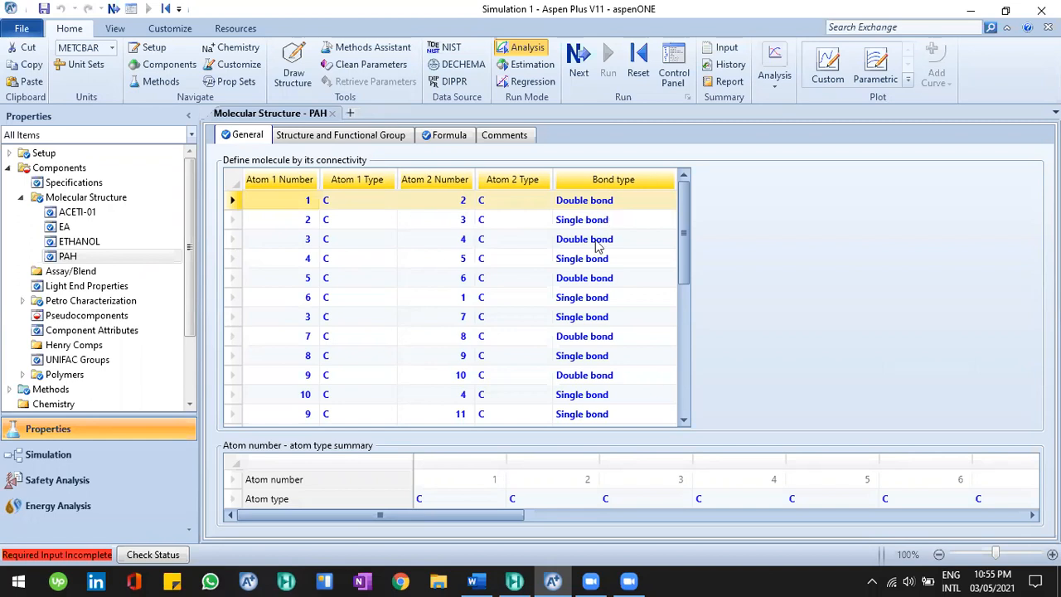
scroll(581, 305, down, 3)
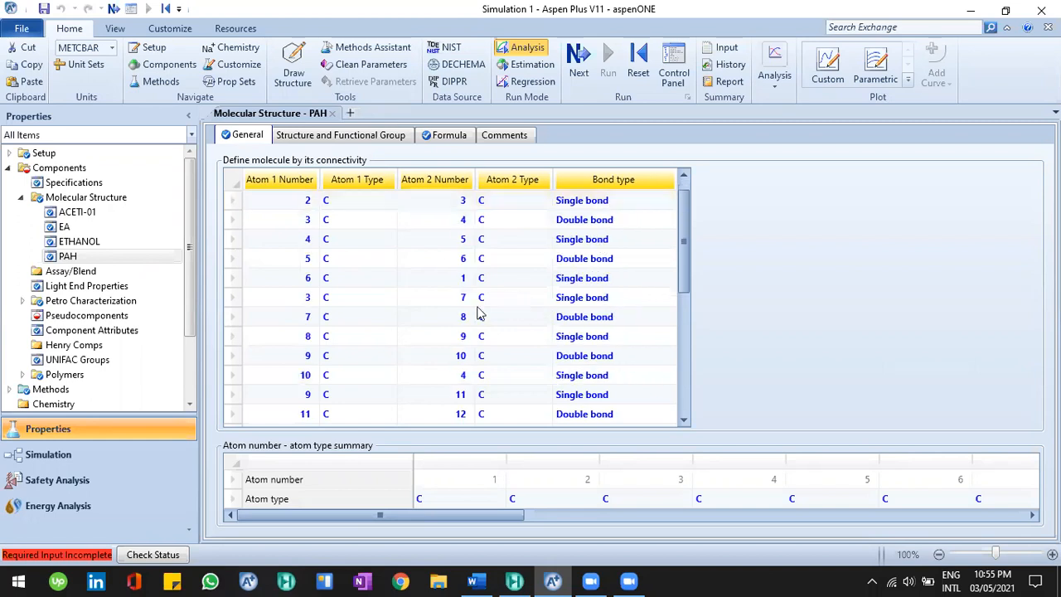
scroll(445, 308, up, 3)
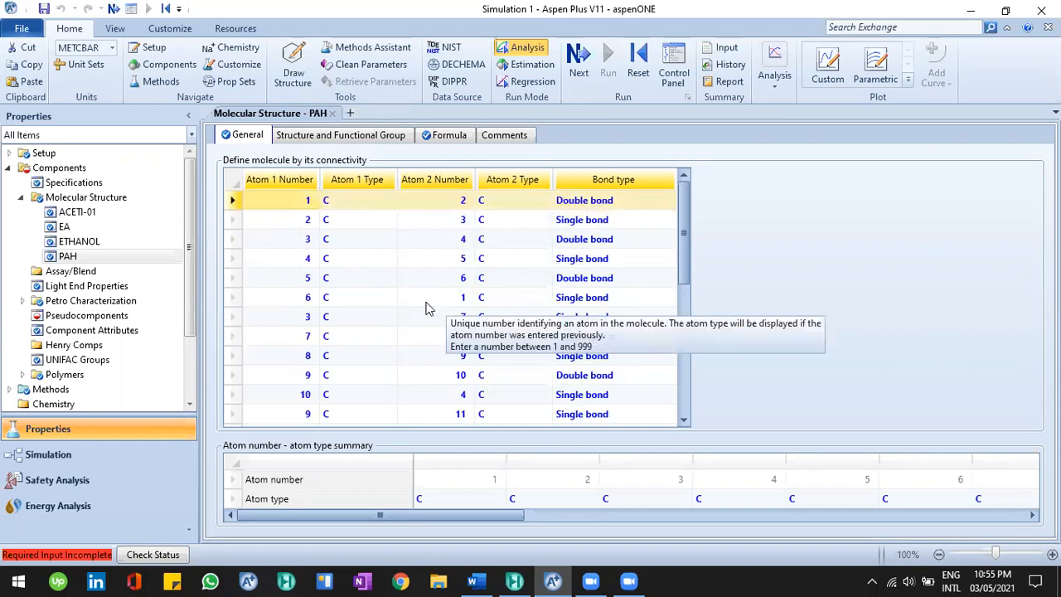
click(391, 136)
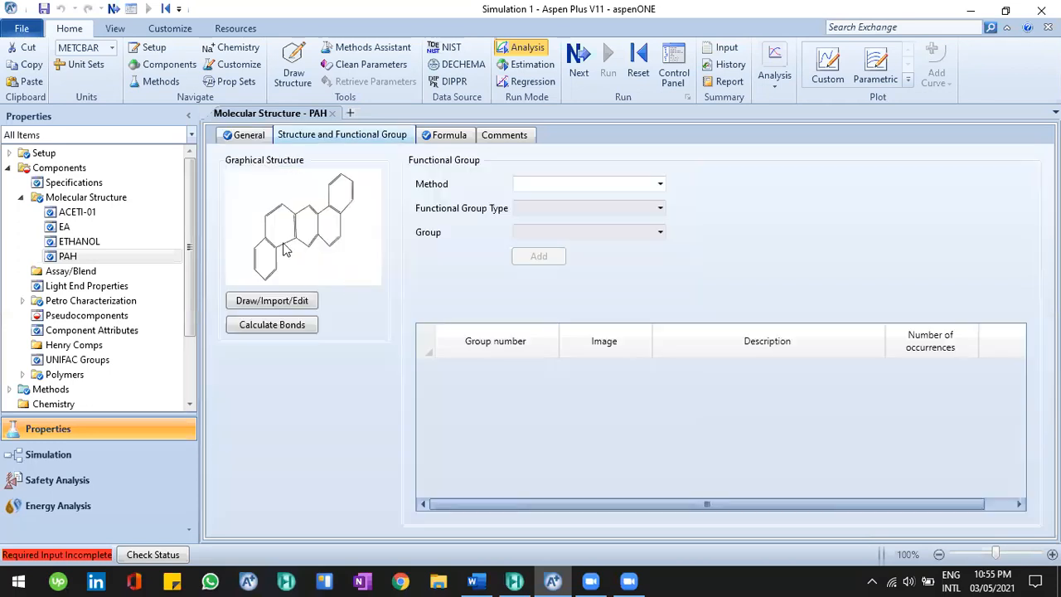
click(255, 136)
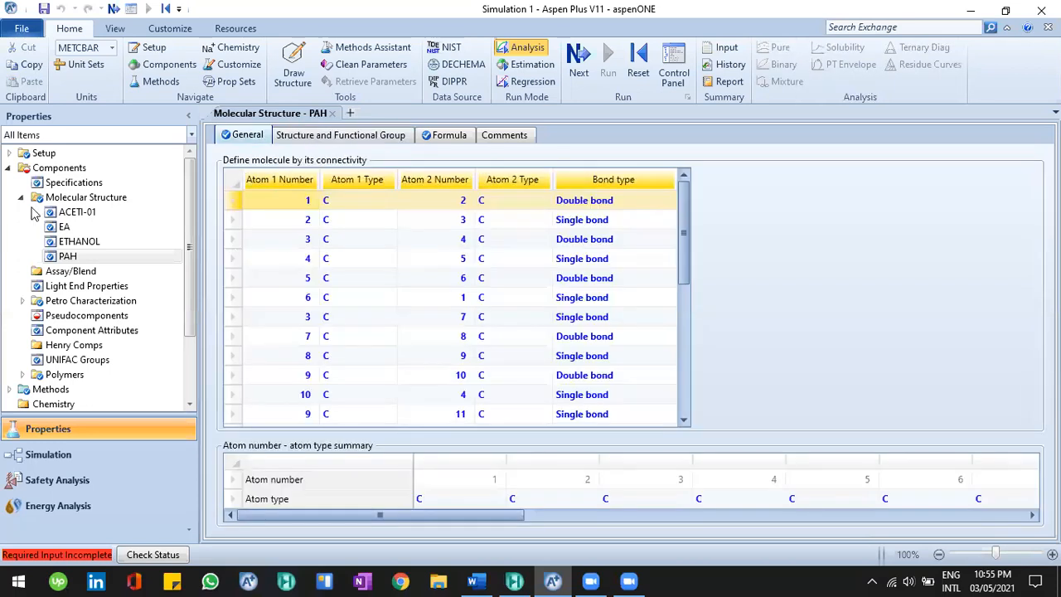
Collapse the Components folder and reinitialize the simulation calculations.
click(10, 169)
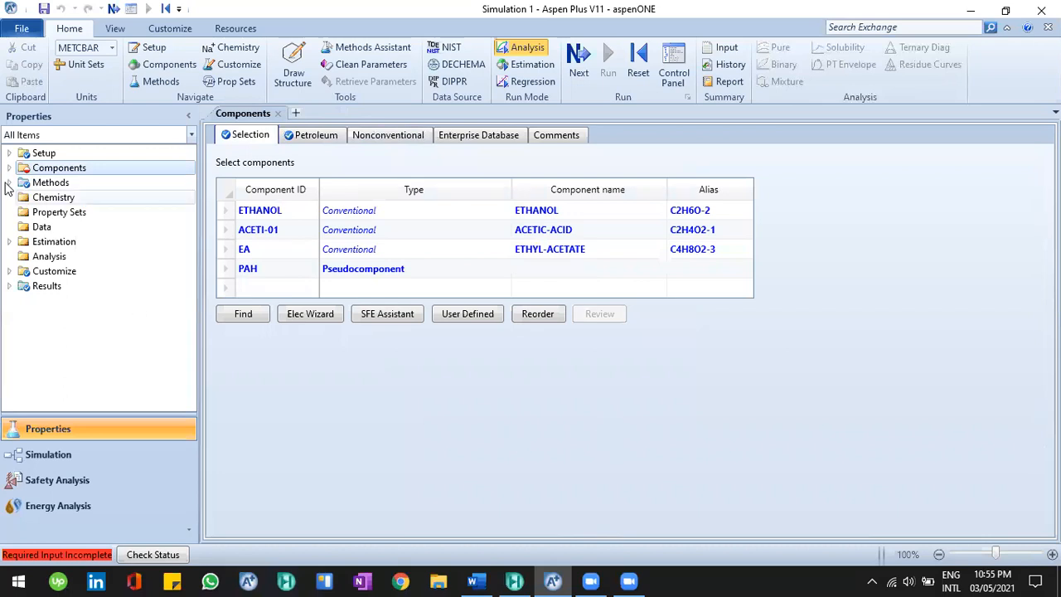
click(638, 60)
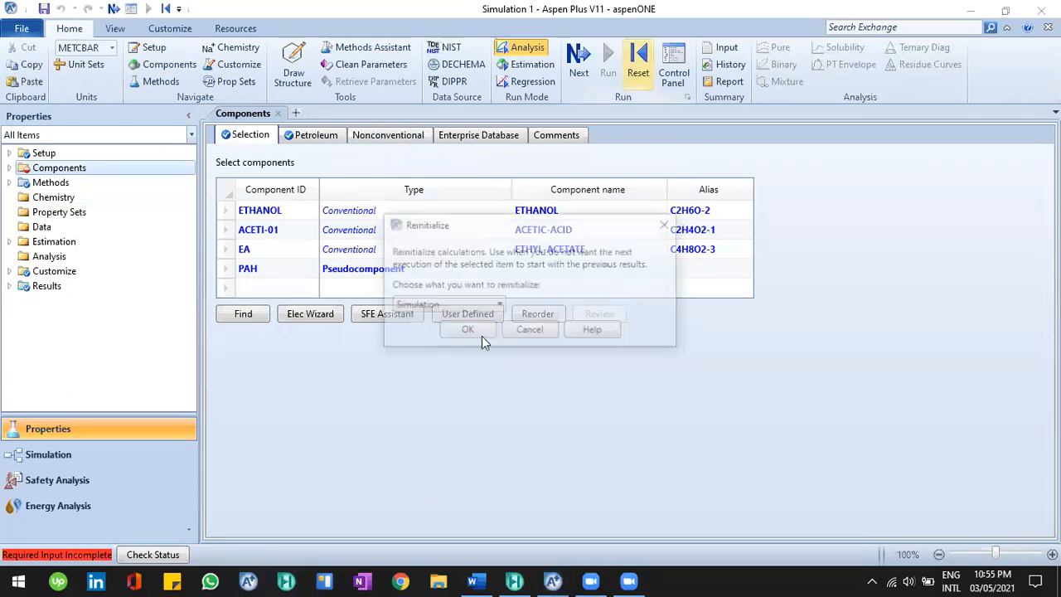
click(483, 338)
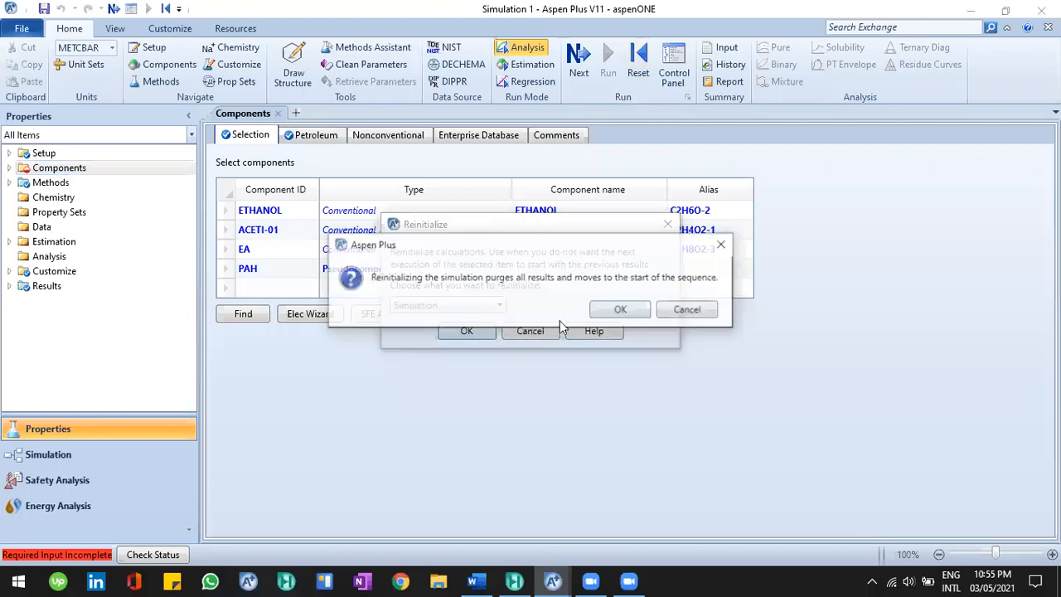
key(Return)
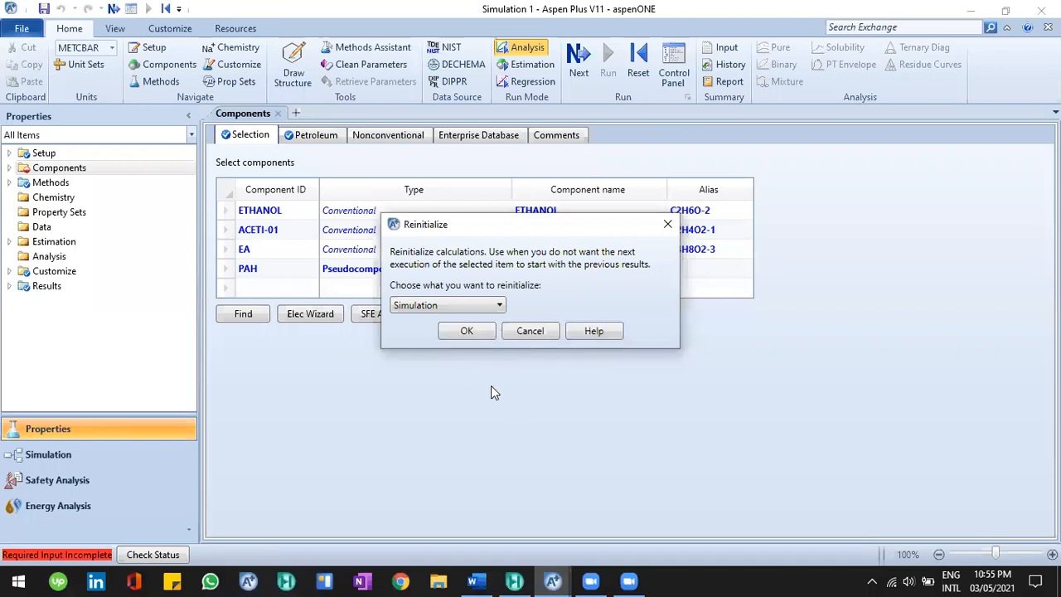
Read the Example 4 task on dibenzo(a,h)anthracene in the Word document and return to Aspen Plus.
key(alt+Tab)
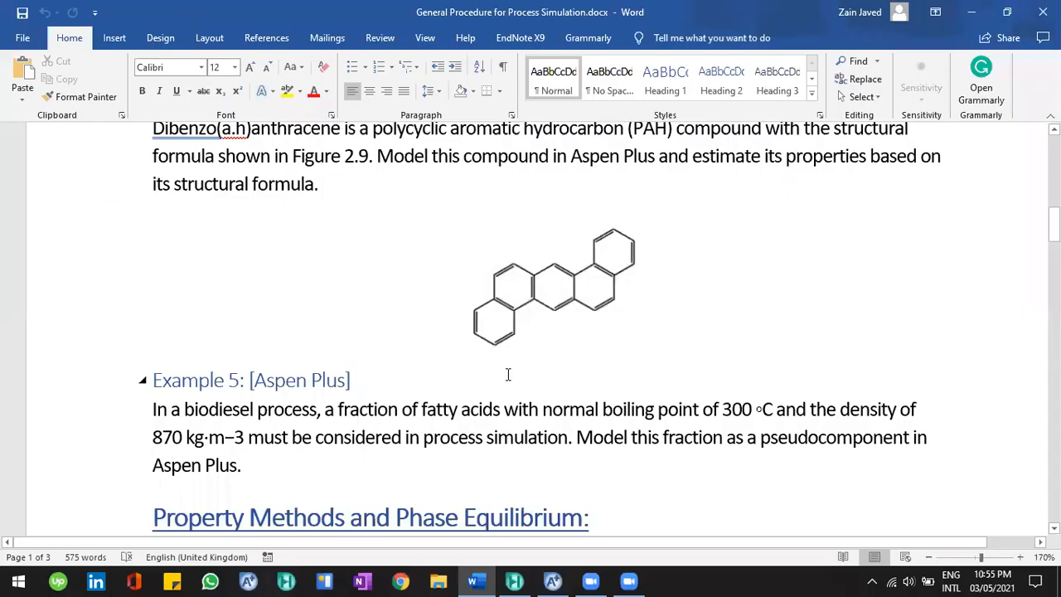
click(980, 17)
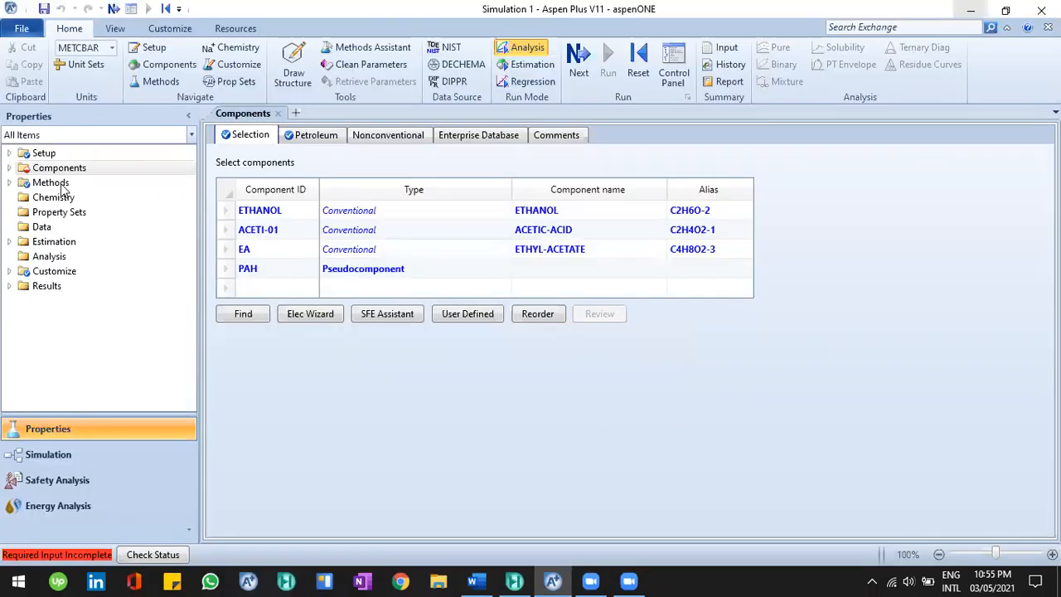
click(477, 580)
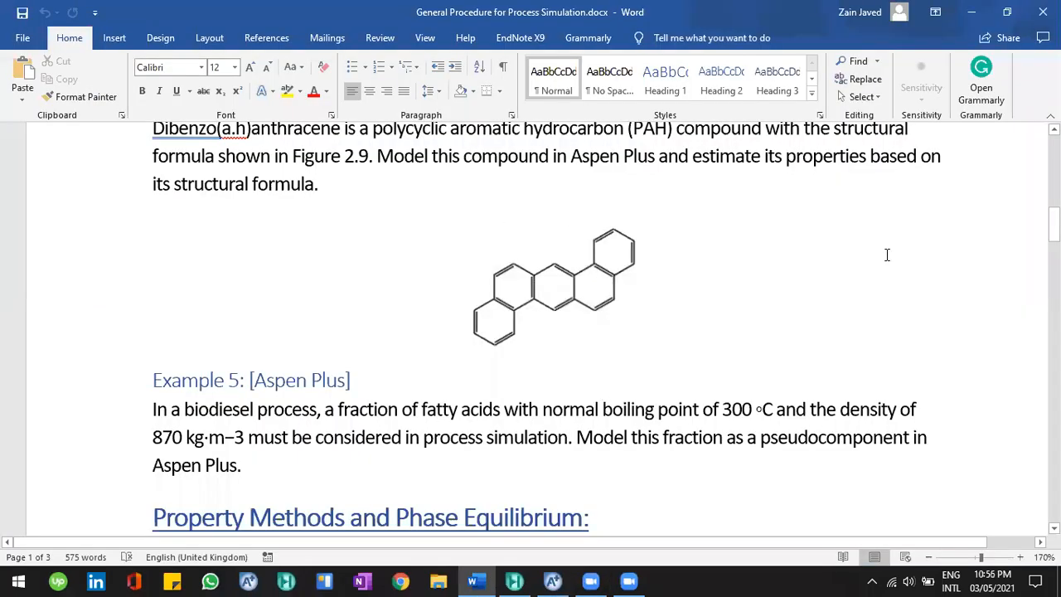
scroll(819, 285, up, 2)
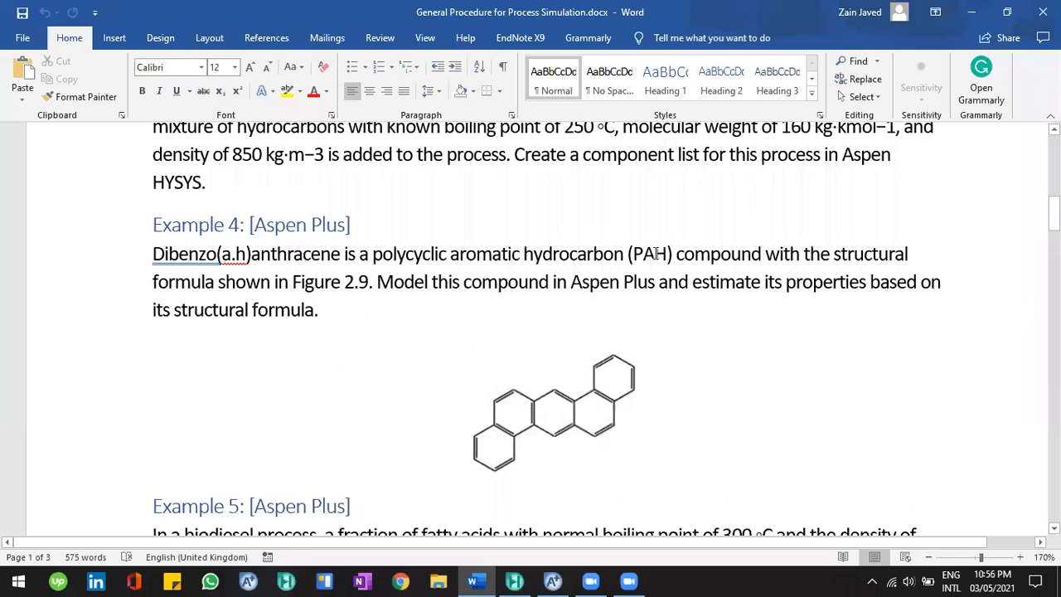
click(434, 254)
key(alt+Tab)
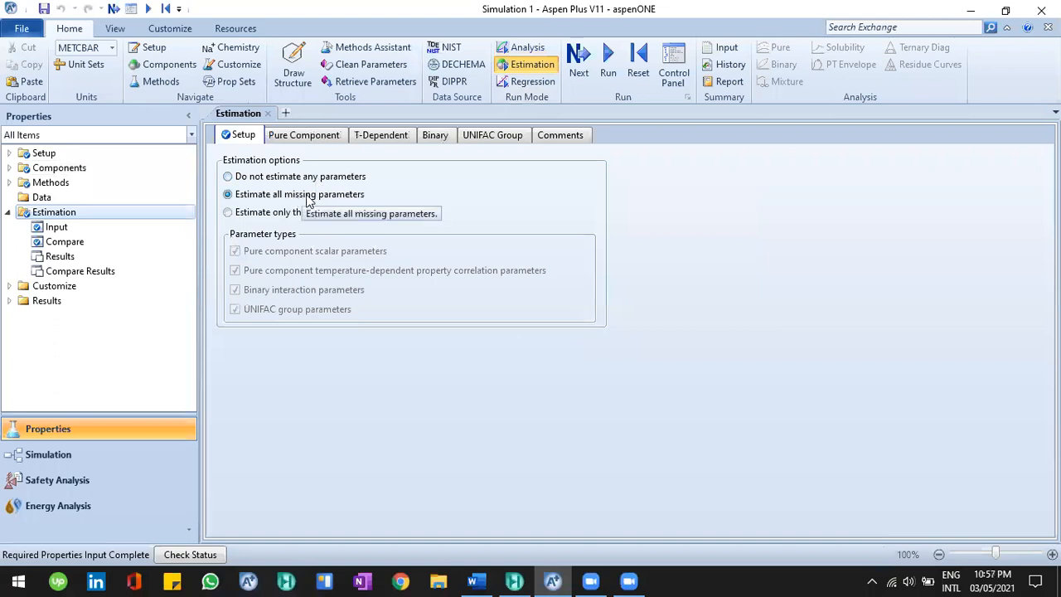
Run the estimation of all missing parameters and open the estimated pure component results for PAH.
click(611, 62)
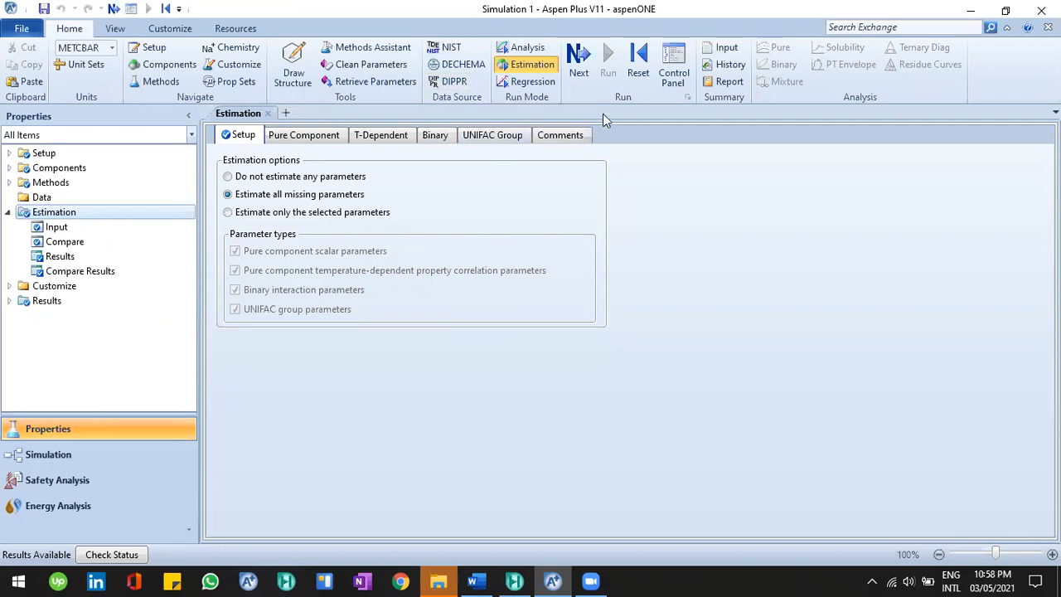
click(439, 580)
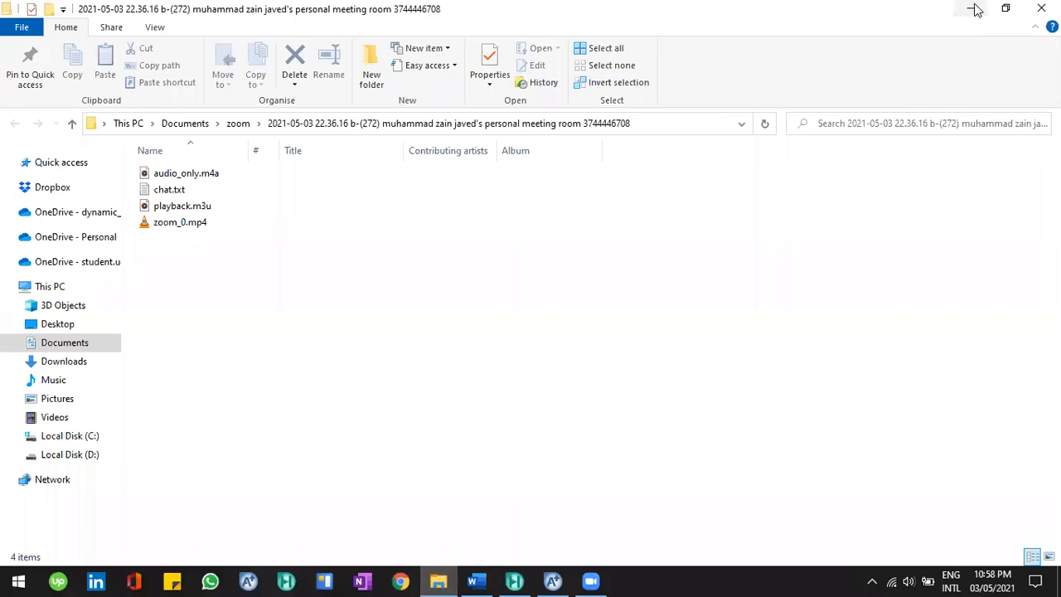
click(971, 9)
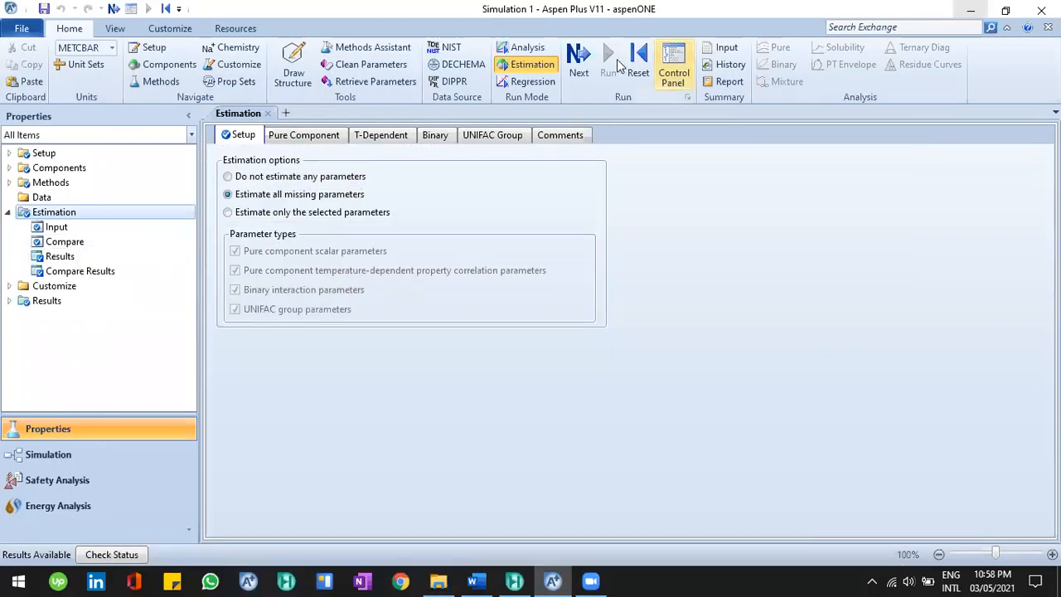
click(59, 256)
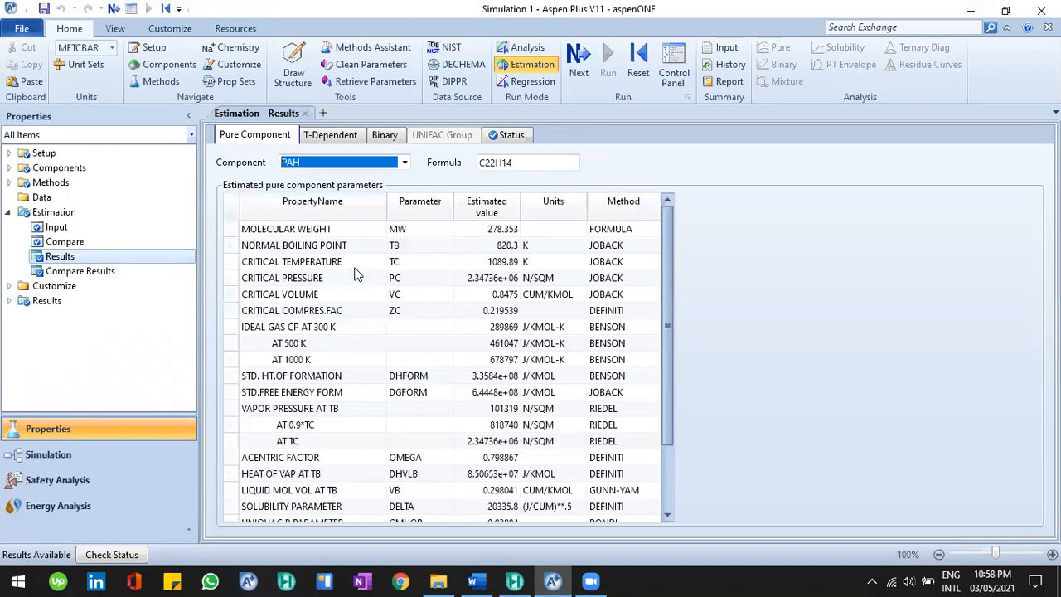
Examine the estimated pure component parameters of PAH with their values, units and estimation methods.
click(71, 257)
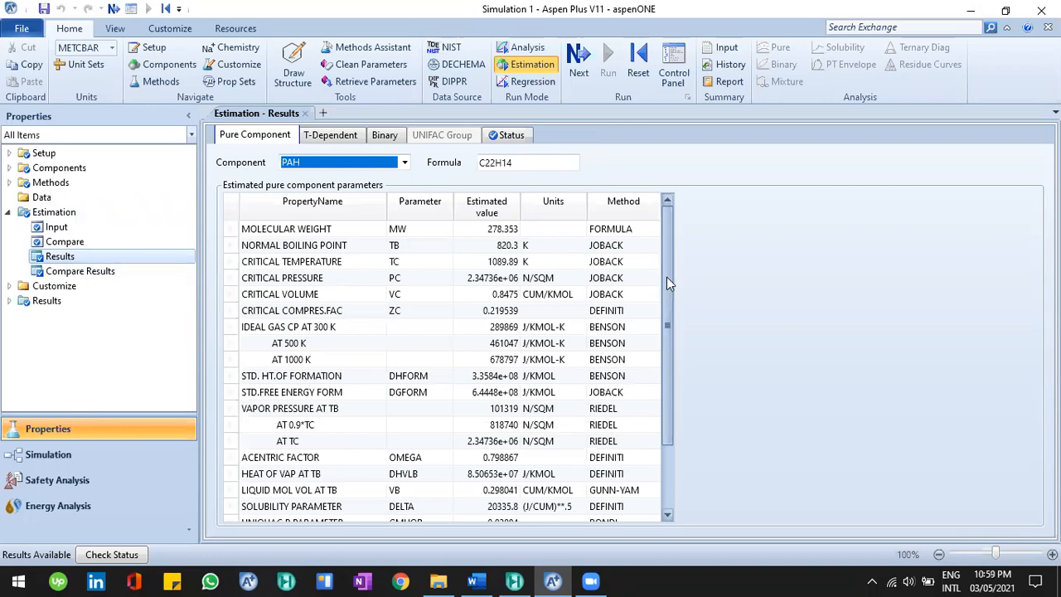
click(665, 346)
scroll(669, 356, down, 2)
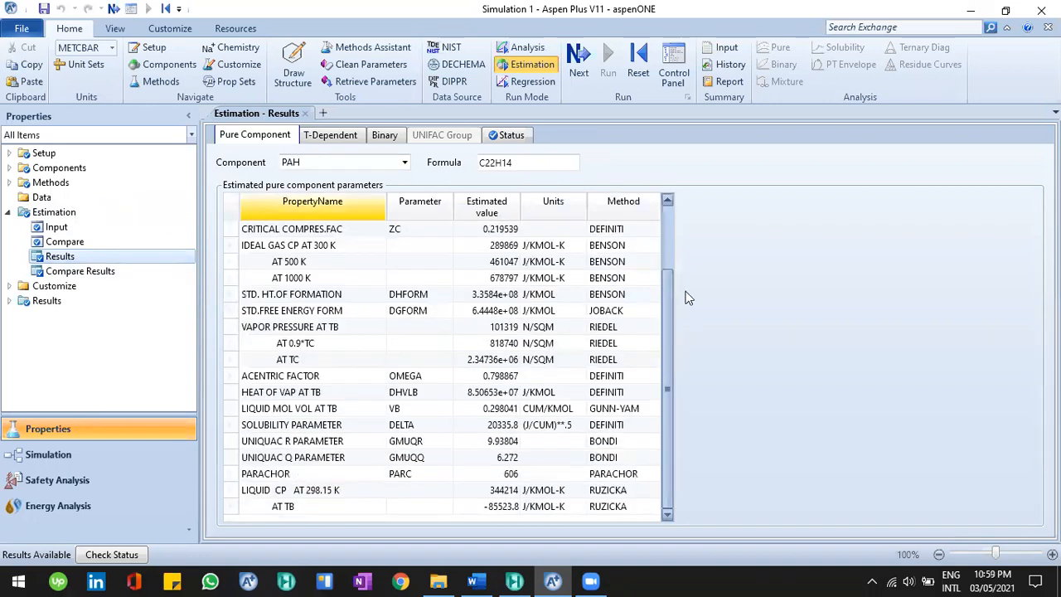
scroll(670, 270, up, 2)
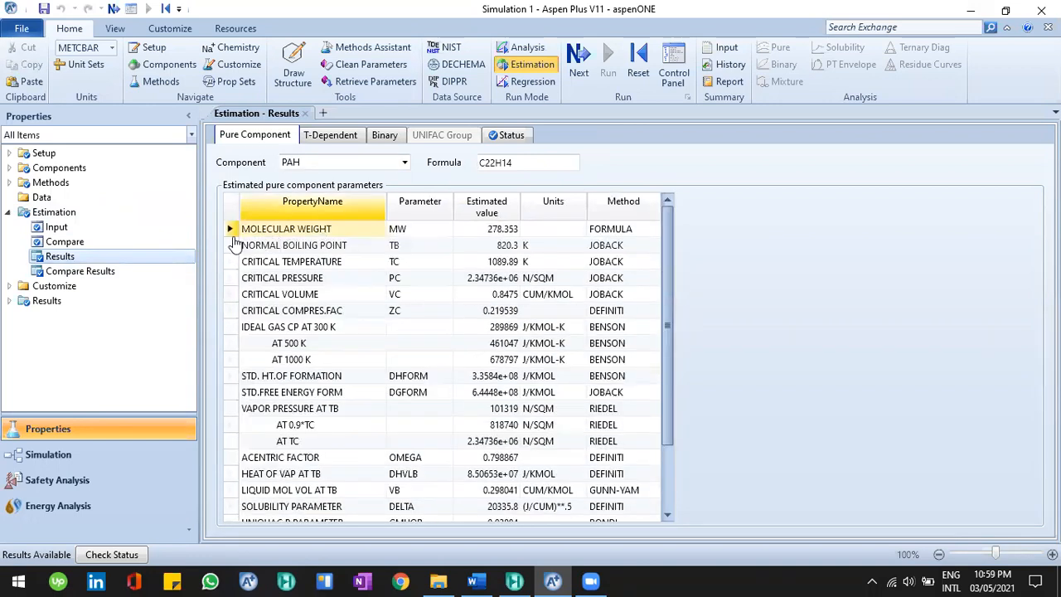
click(474, 232)
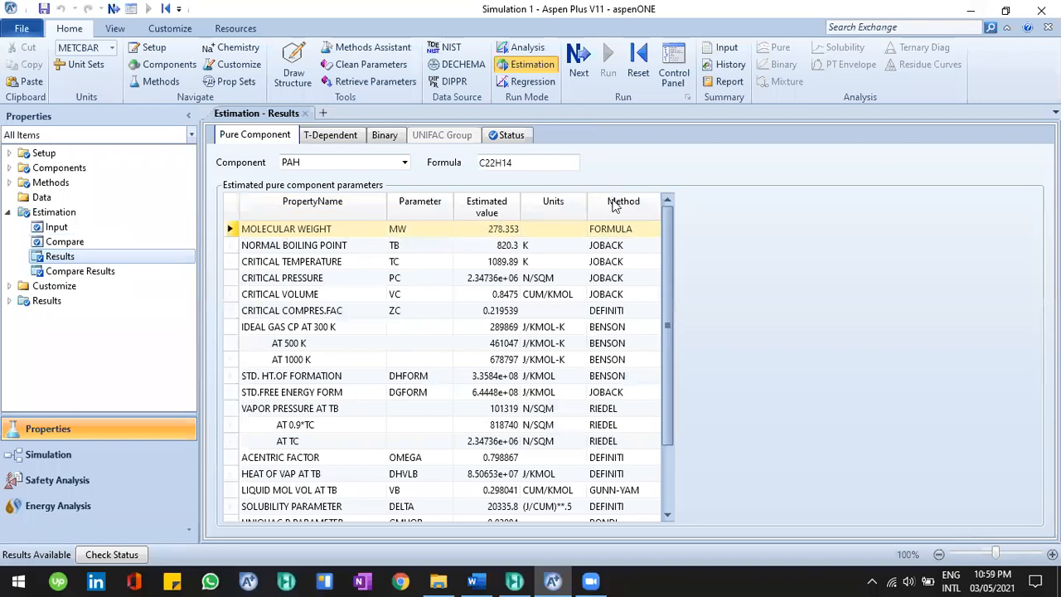
click(617, 231)
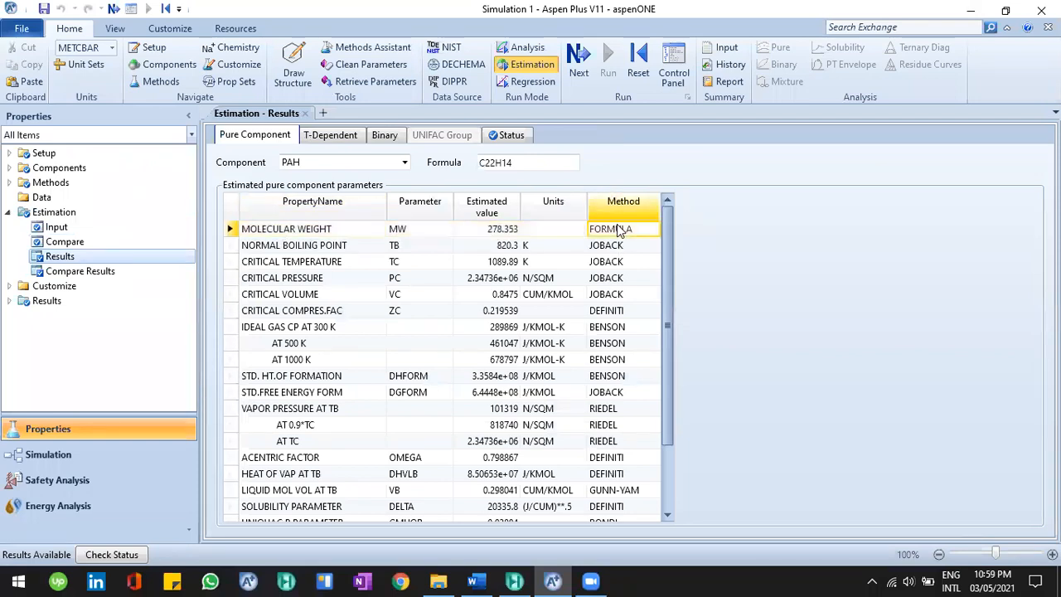
click(489, 231)
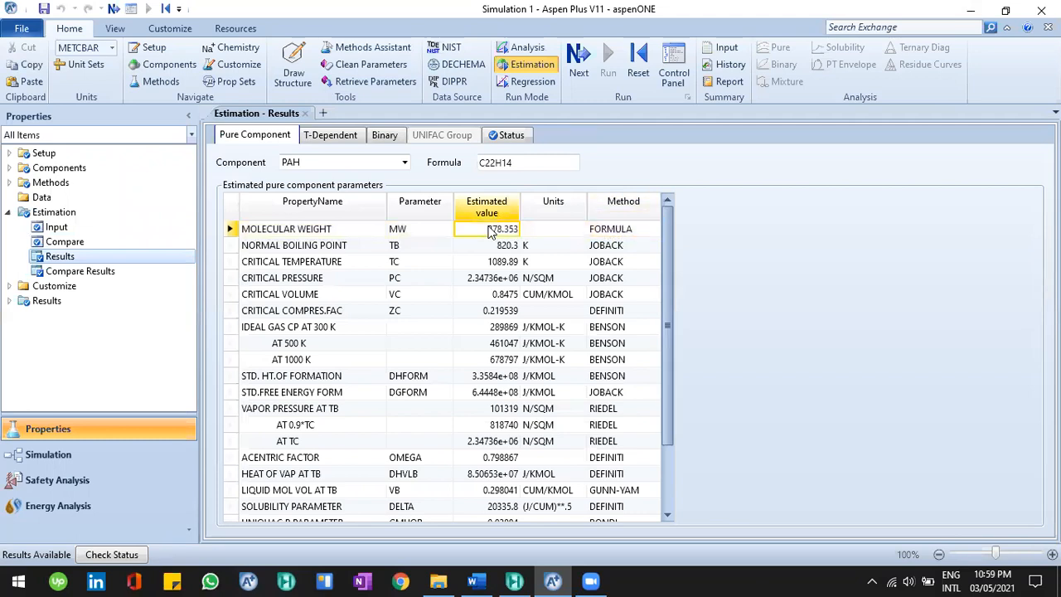
click(232, 249)
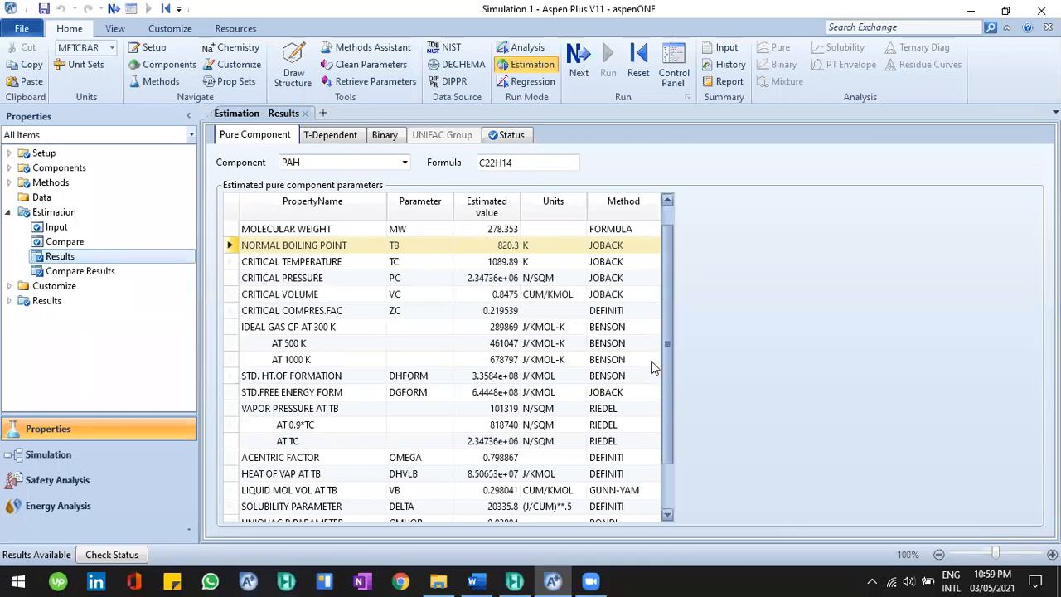
scroll(662, 357, down, 1)
scroll(663, 338, up, 1)
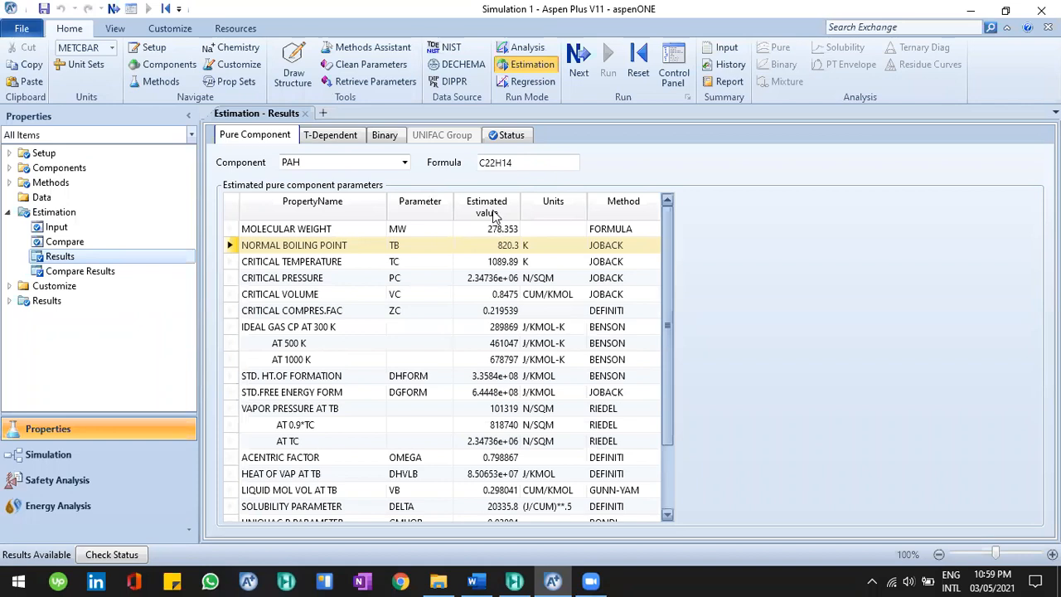
click(496, 214)
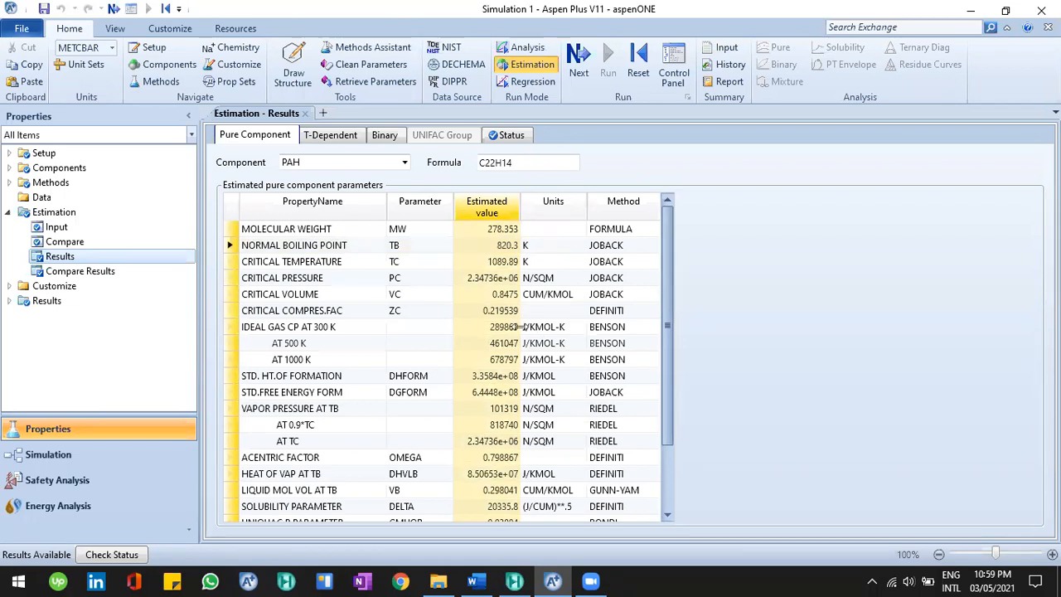
click(289, 262)
Switch to the Word document and review the earlier component selection examples, focusing on the boiling points and molecular weight in Example 3.
click(476, 580)
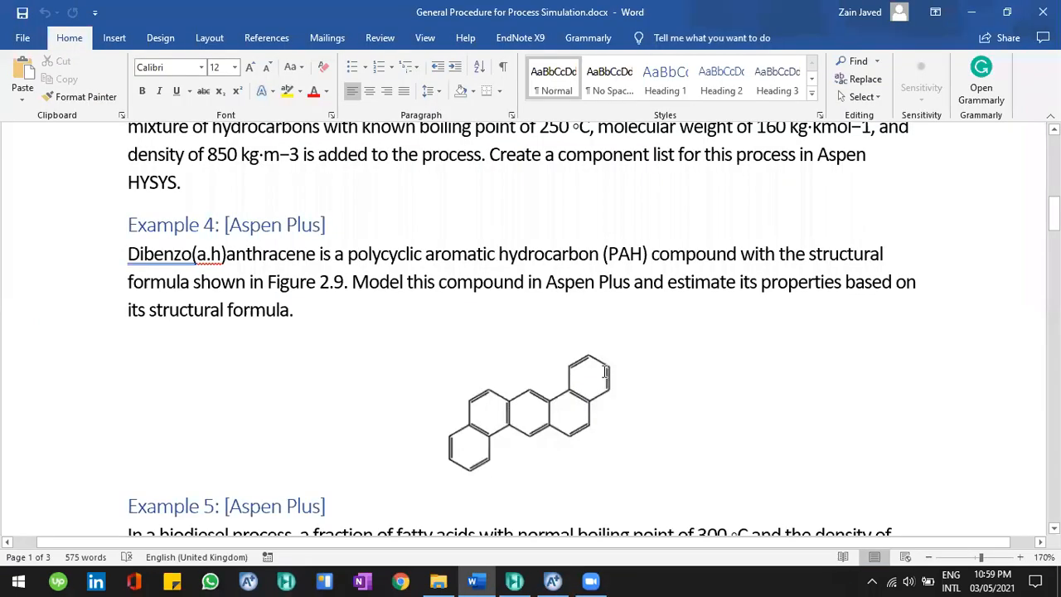
scroll(606, 373, up, 6)
scroll(606, 373, up, 1)
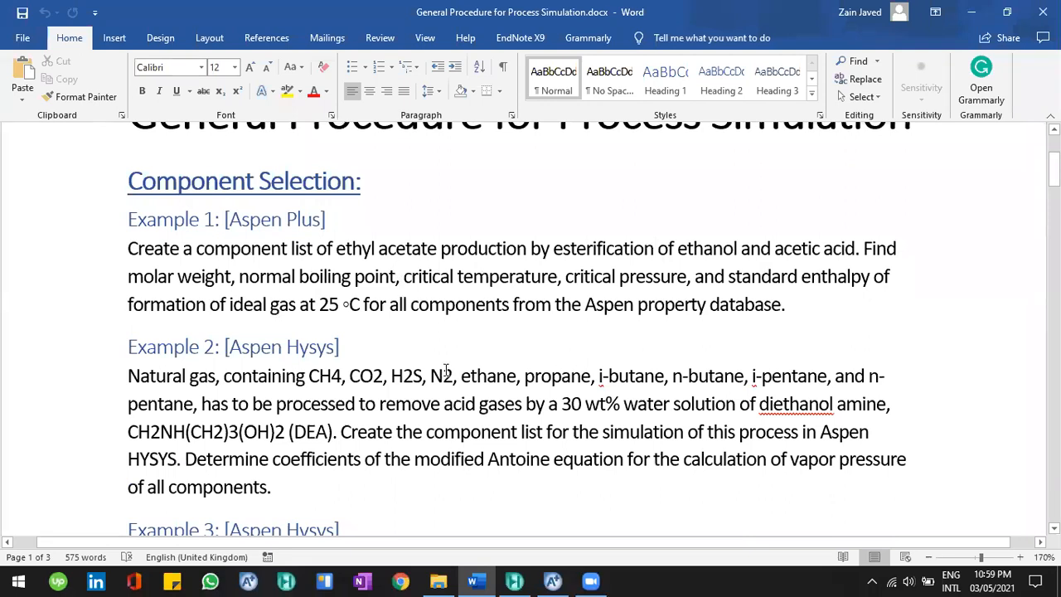
scroll(447, 368, down, 3)
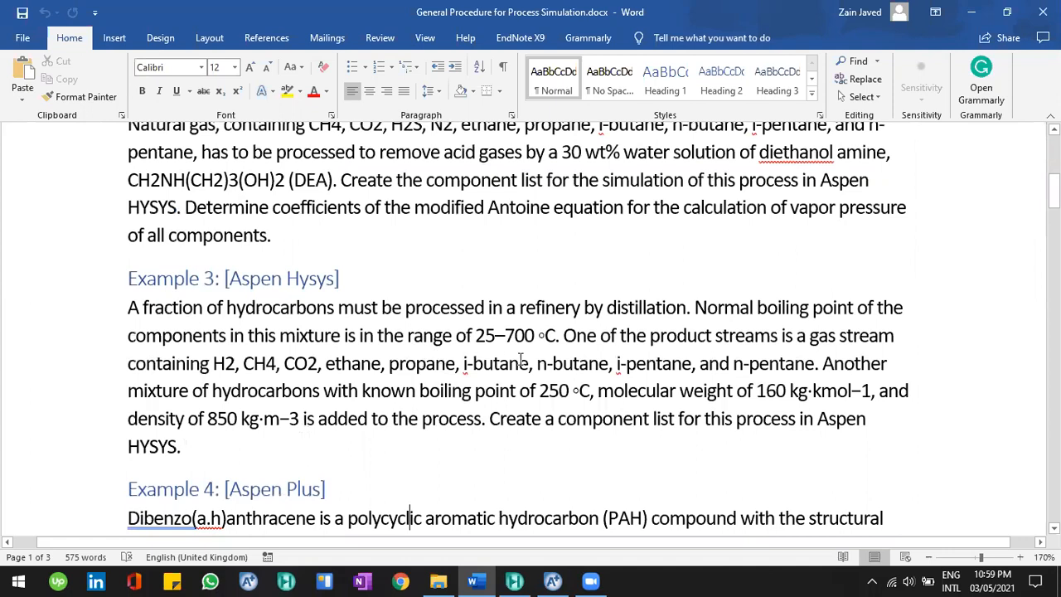
drag(457, 336, 526, 336)
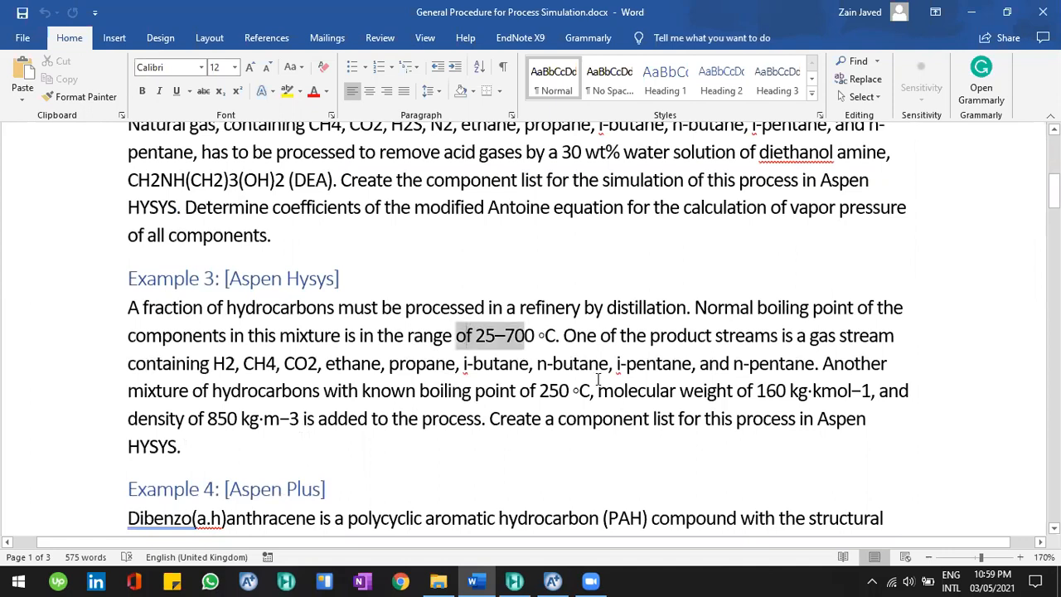
drag(481, 392, 591, 392)
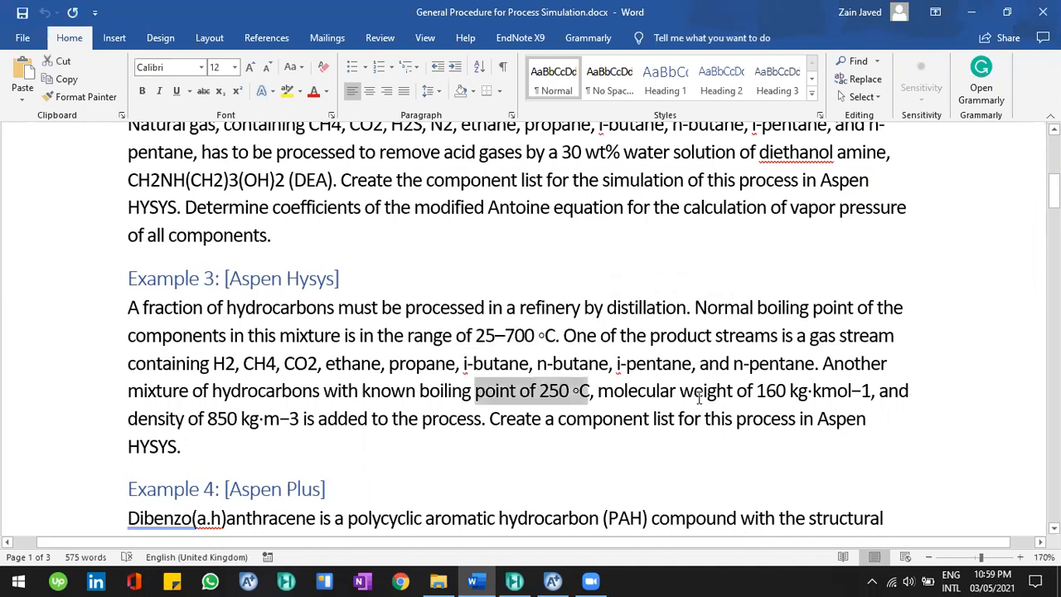
drag(699, 396, 699, 397)
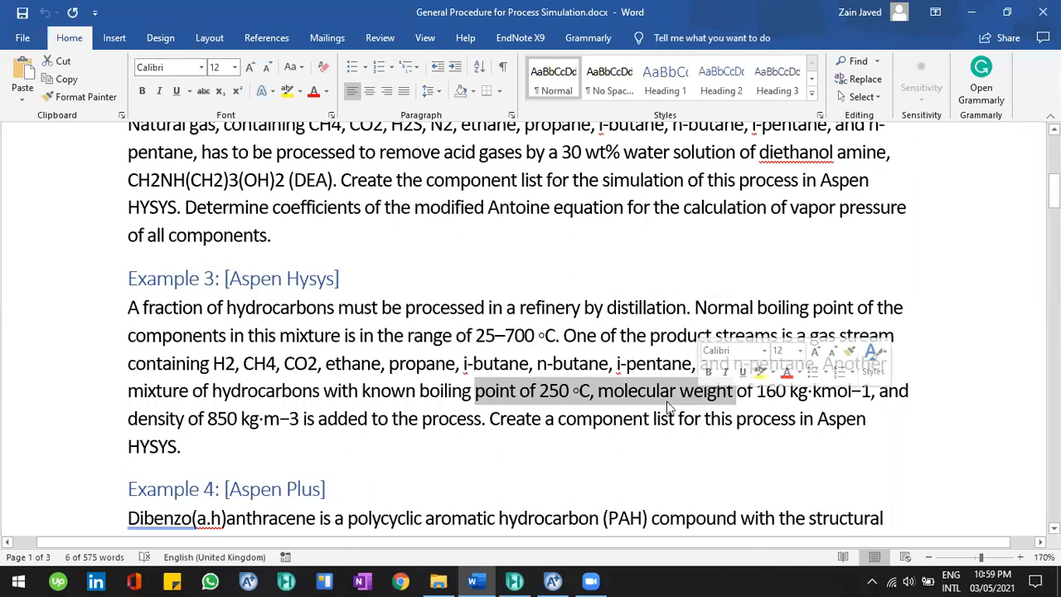
click(397, 340)
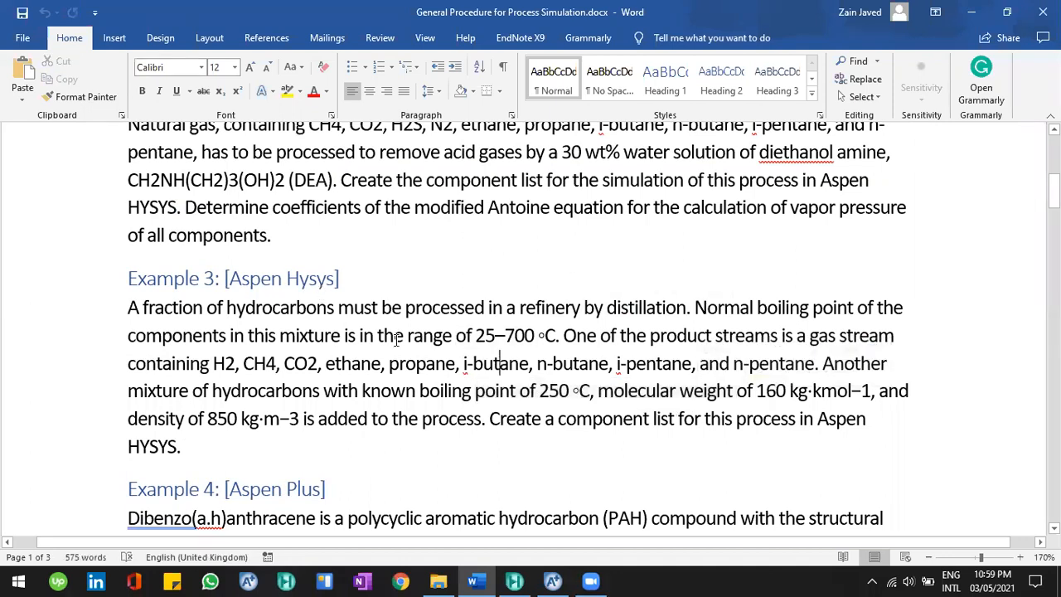
Read the Example 5 task on modelling a biodiesel fatty acid fraction as a pseudocomponent in Aspen Plus.
scroll(358, 350, down, 3)
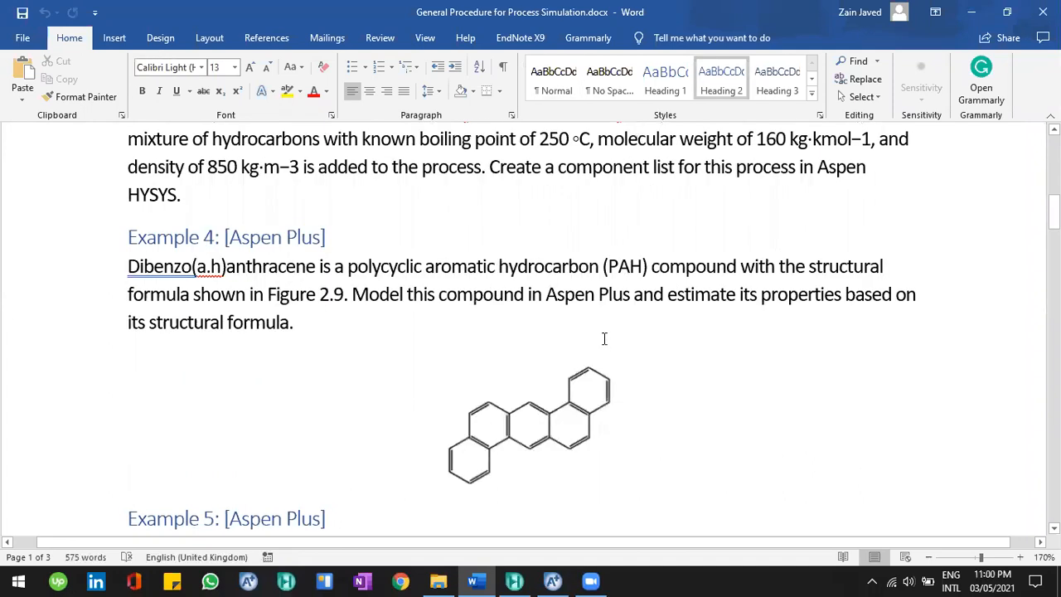
scroll(486, 365, down, 5)
scroll(486, 363, up, 2)
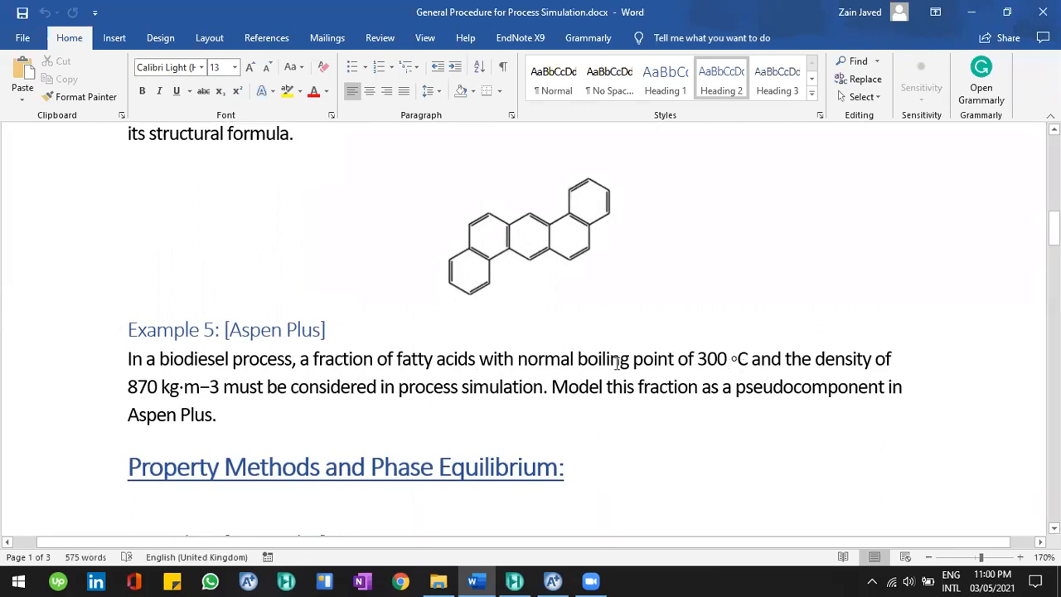
drag(474, 359, 423, 359)
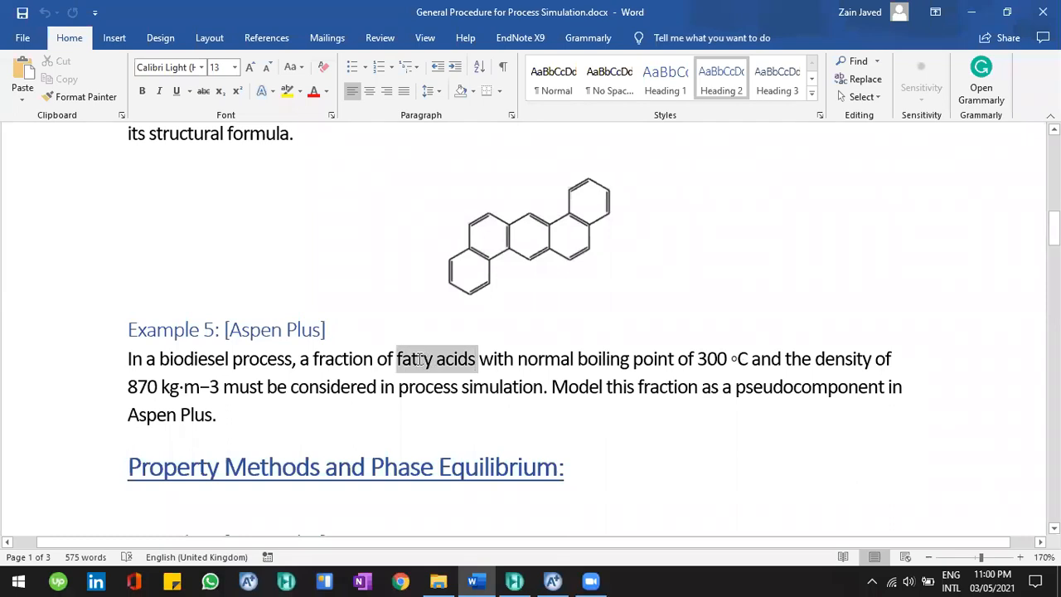
click(454, 359)
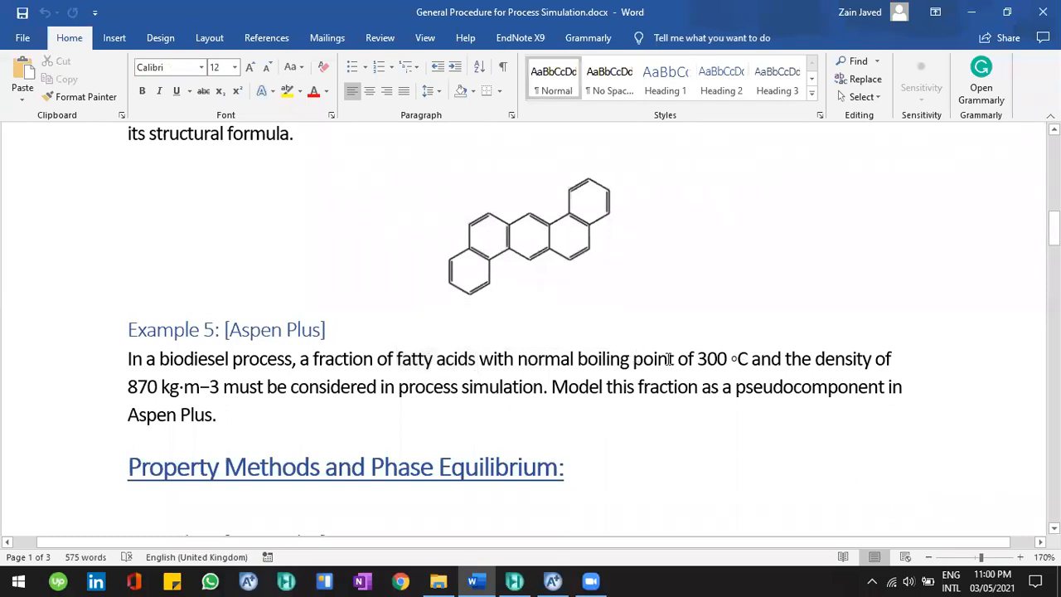
drag(668, 359, 720, 361)
click(718, 362)
drag(744, 386, 772, 385)
click(329, 391)
Return to Aspen Plus and add a component with ID FAT and type Pseudocomponent to the component selection.
click(553, 580)
double_click(23, 213)
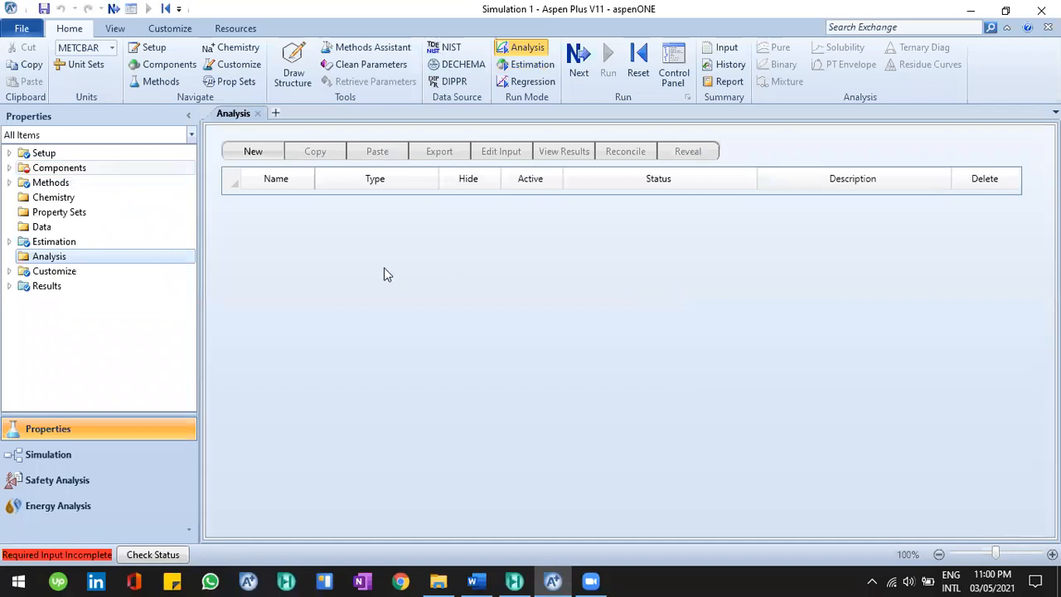
click(292, 289)
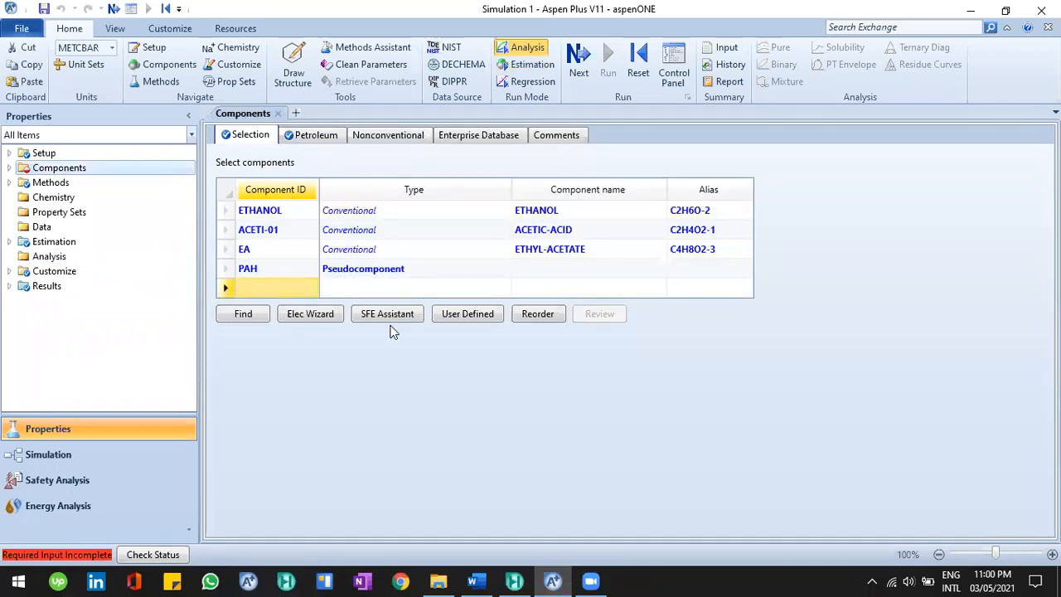
text(FAT)
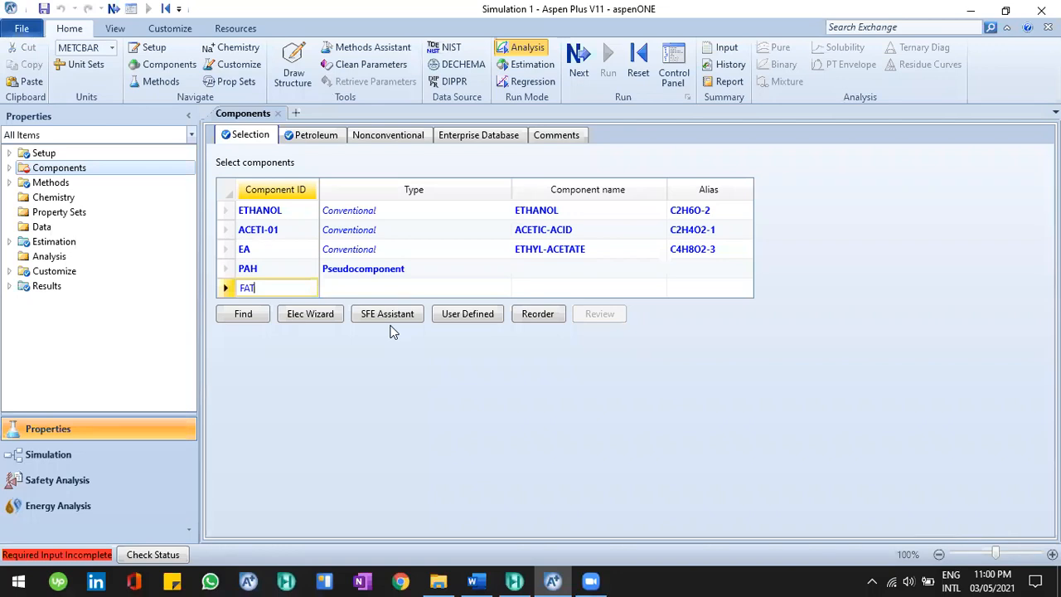
key(Return)
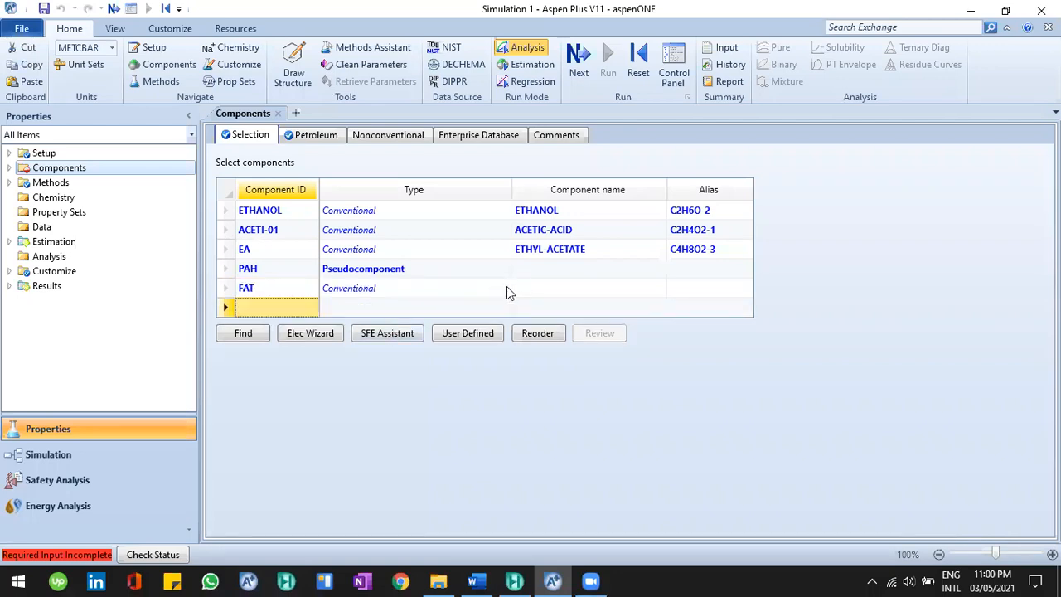
click(507, 288)
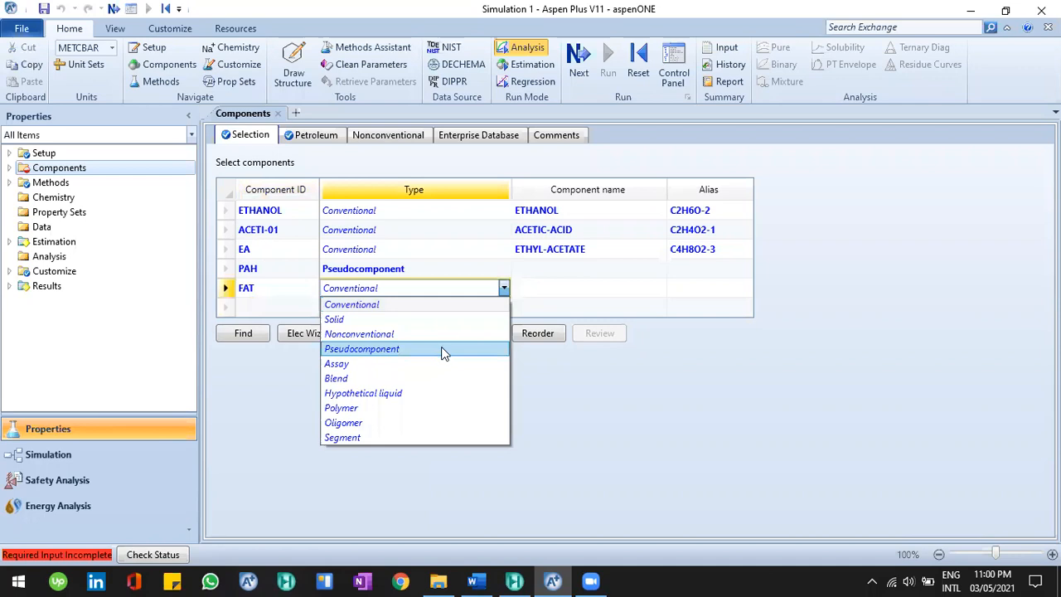
click(442, 353)
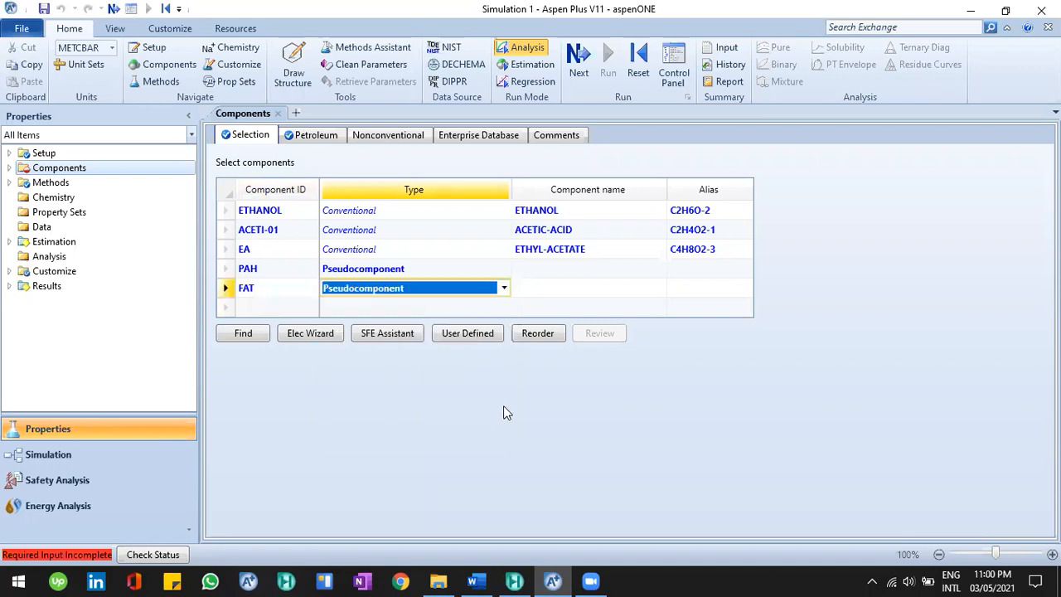
Switch to the Word document and check the boiling point range and density given in Example 3.
click(484, 580)
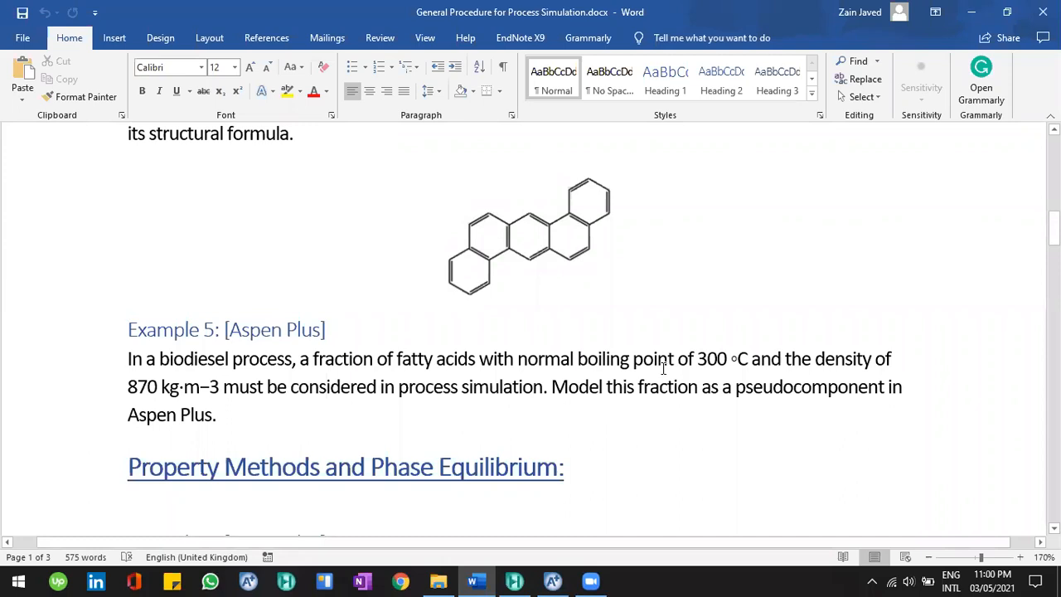
scroll(663, 368, up, 1)
scroll(640, 368, up, 4)
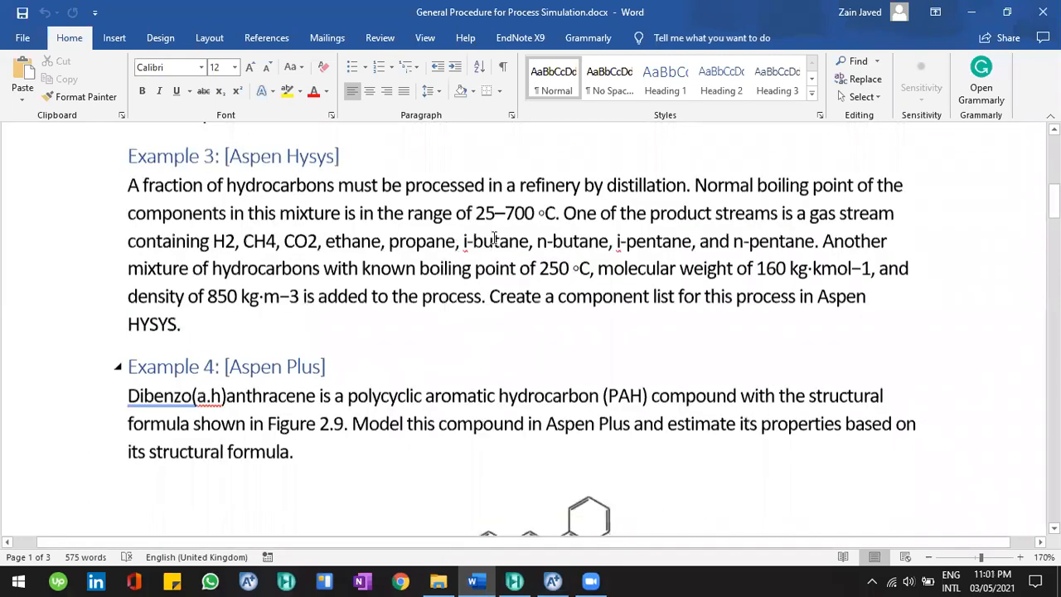
drag(456, 209, 514, 209)
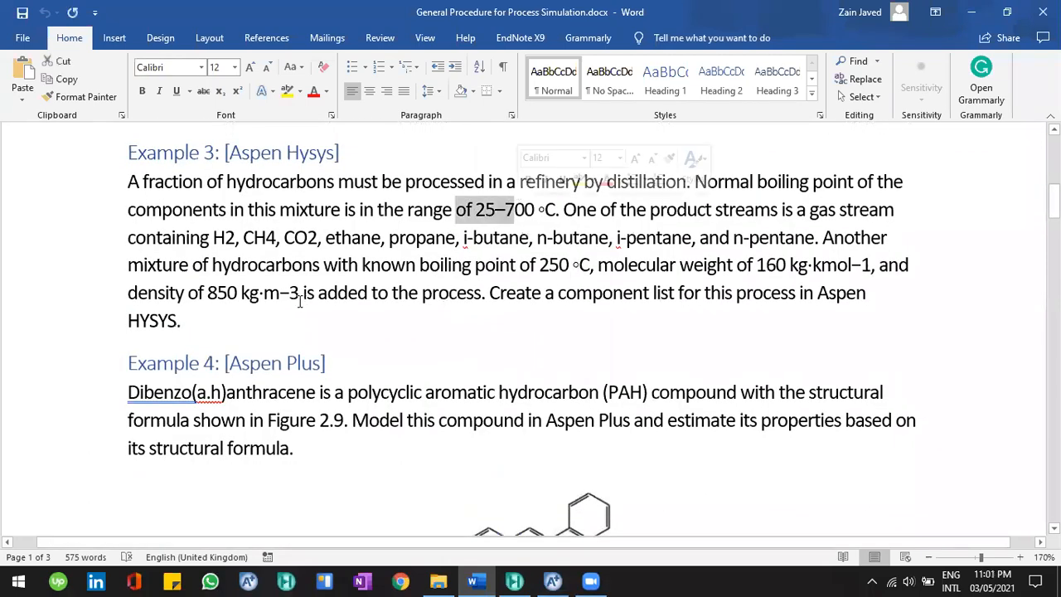
drag(280, 292, 300, 291)
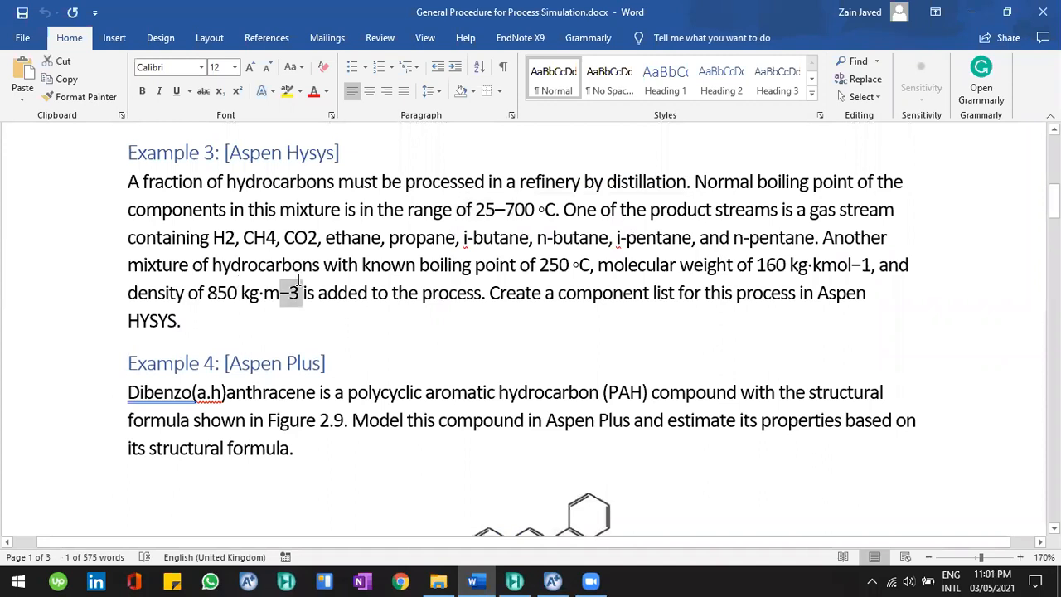
click(372, 290)
Check the normal boiling point and density given for the fatty acid fraction in Example 5.
scroll(373, 290, down, 3)
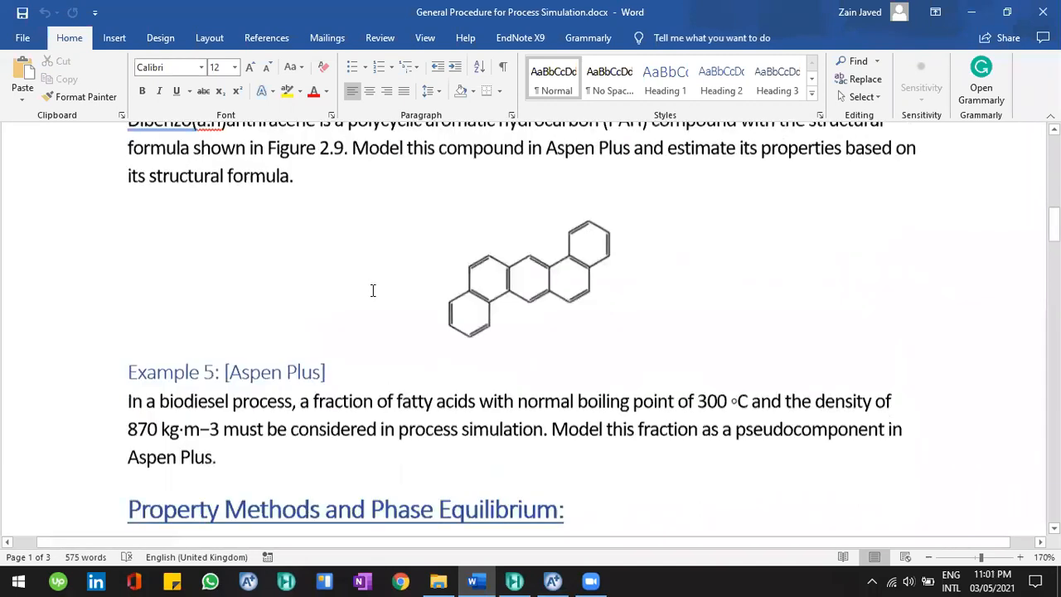
scroll(373, 292, down, 1)
scroll(385, 311, down, 1)
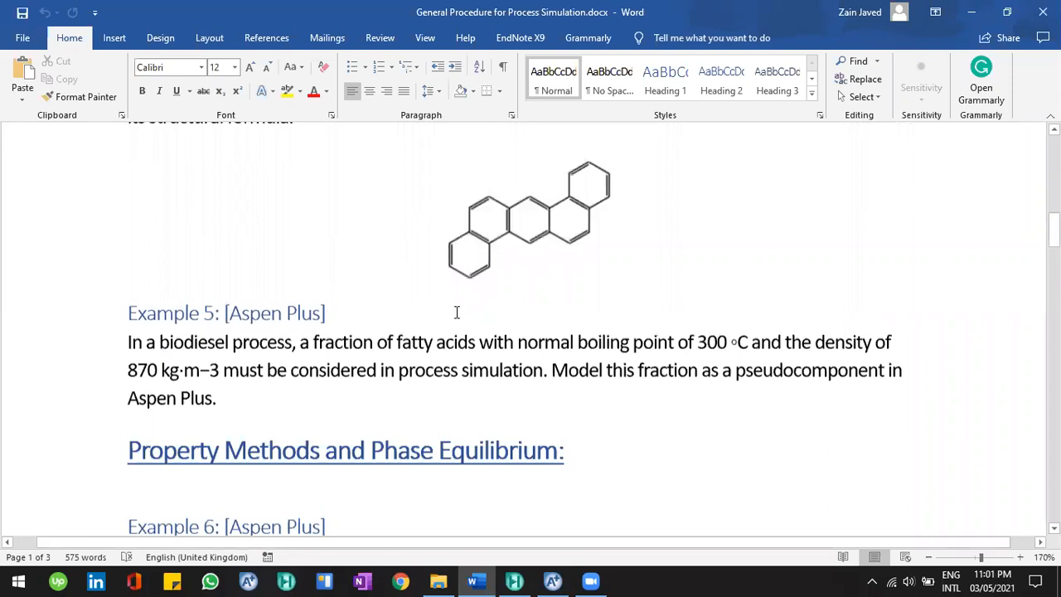
scroll(456, 310, down, 1)
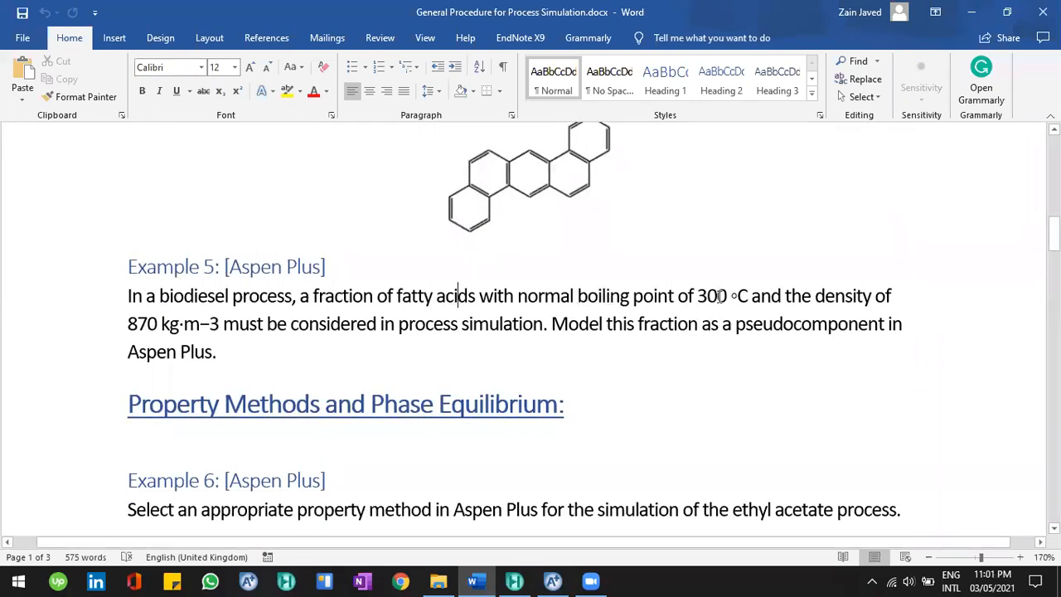
drag(580, 296, 719, 297)
drag(264, 324, 183, 324)
click(502, 326)
Switch back to Aspen Plus and open the pseudocomponent characterization data after checking the component list.
click(556, 575)
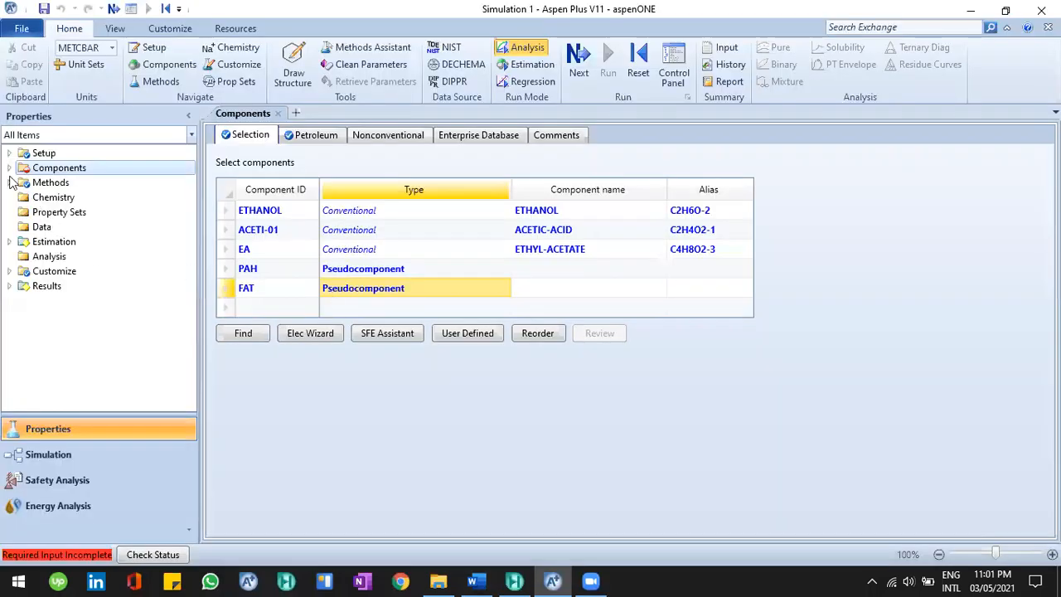
click(10, 168)
click(86, 257)
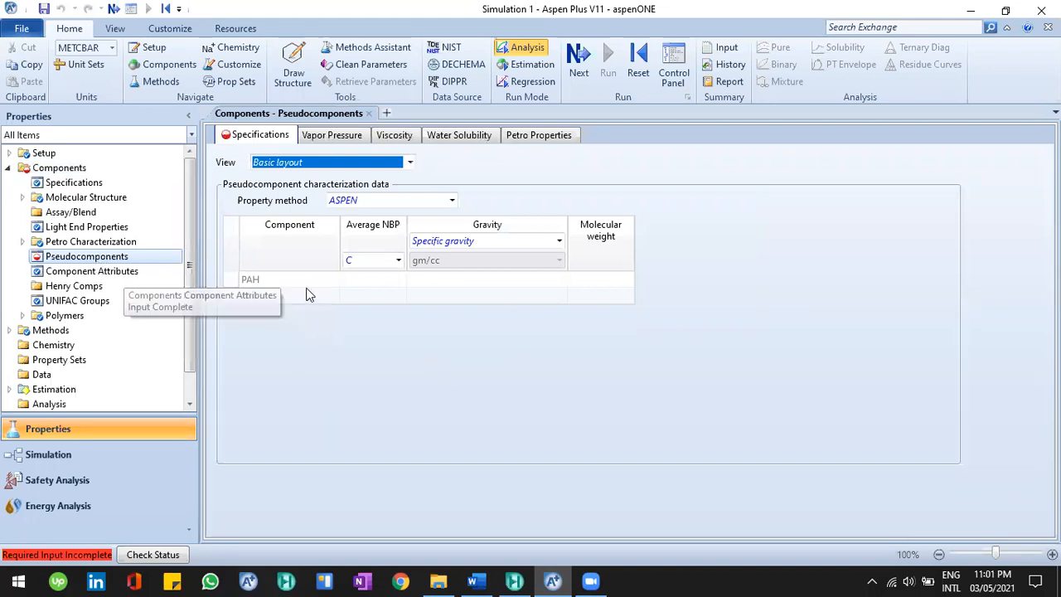
click(68, 183)
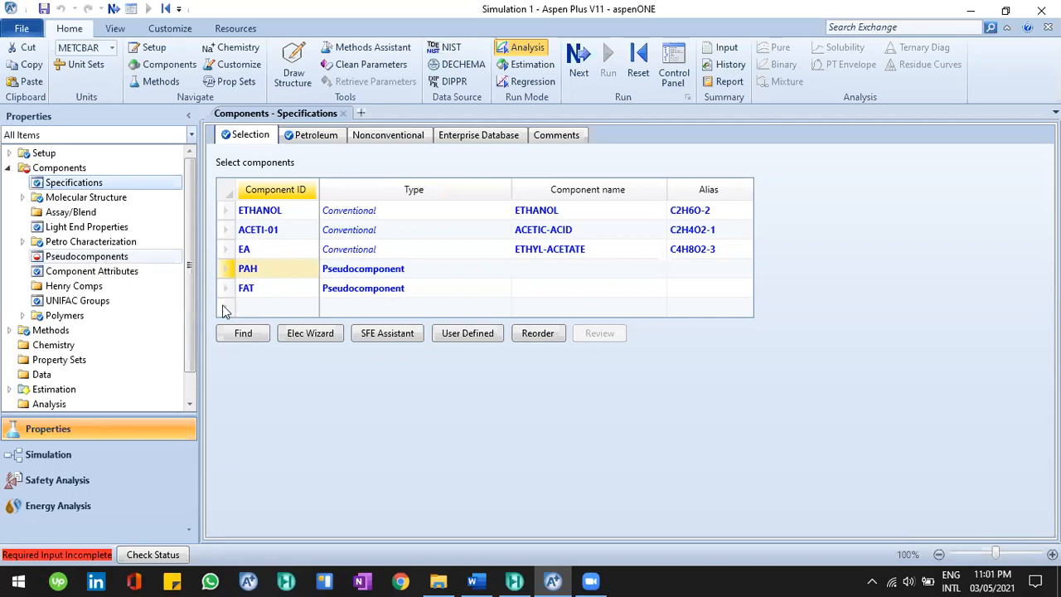
click(83, 257)
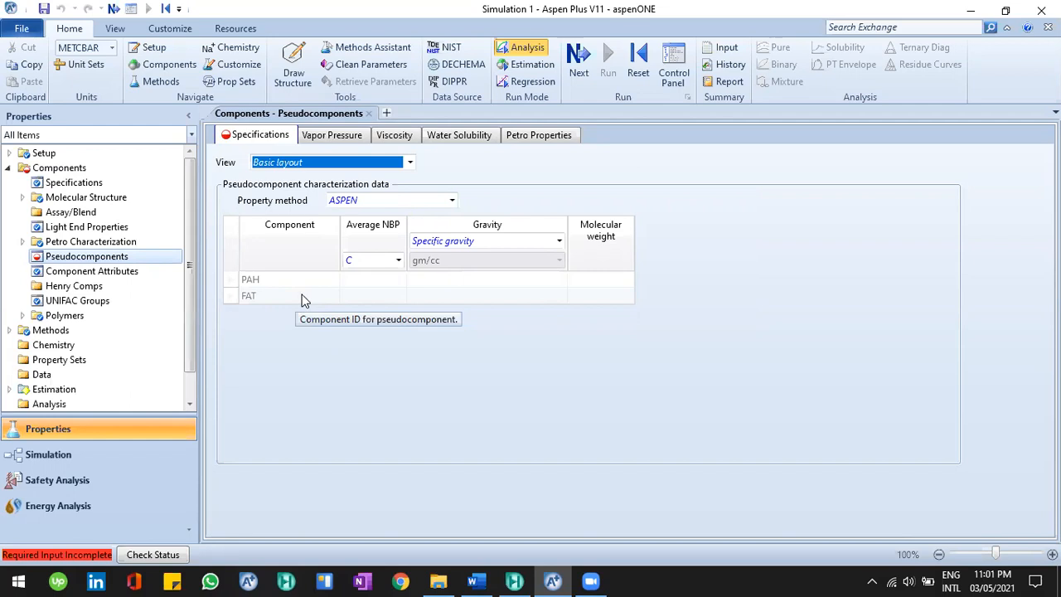
Set the average normal boiling point of pseudocomponent FAT to 300 °C, as given in the Word document.
click(367, 298)
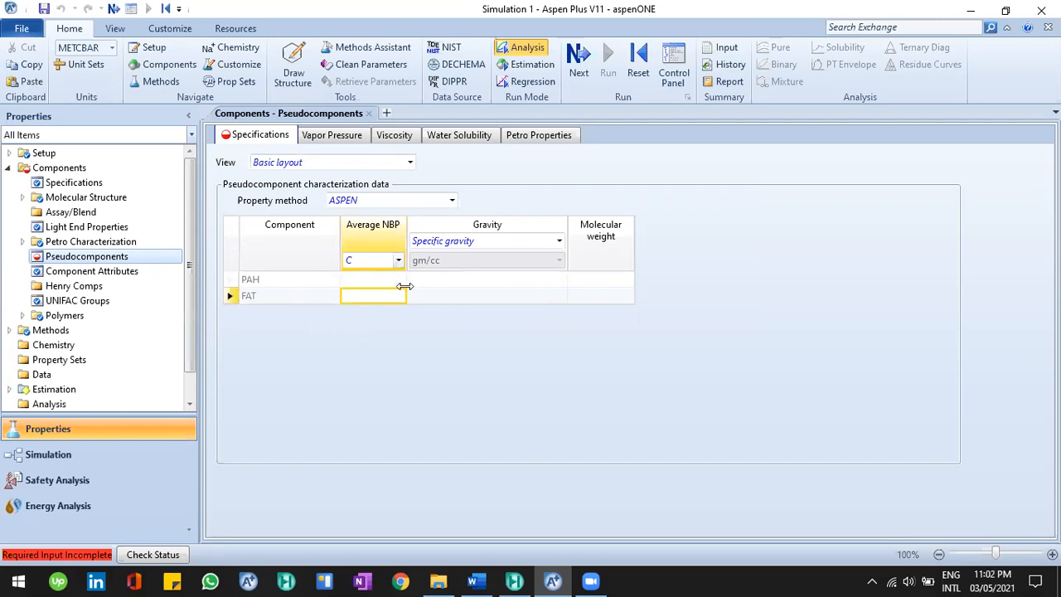
click(476, 581)
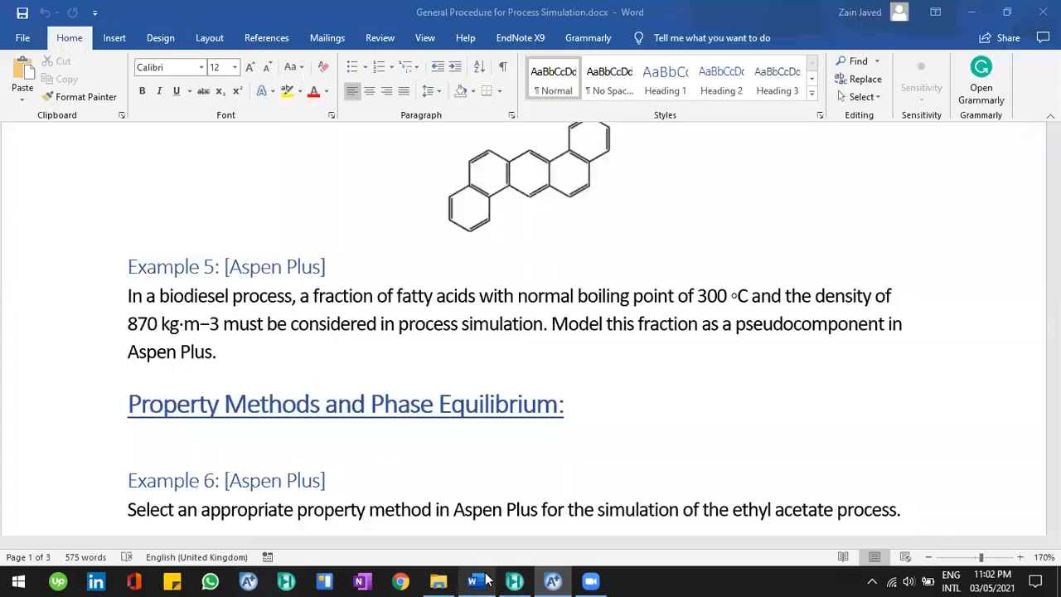
click(552, 580)
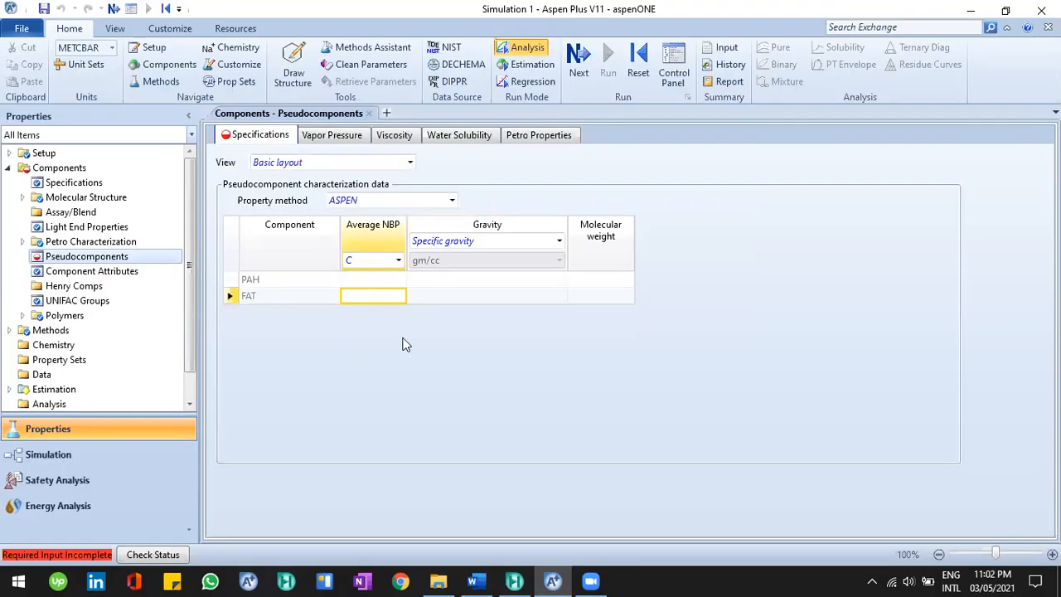
text(300)
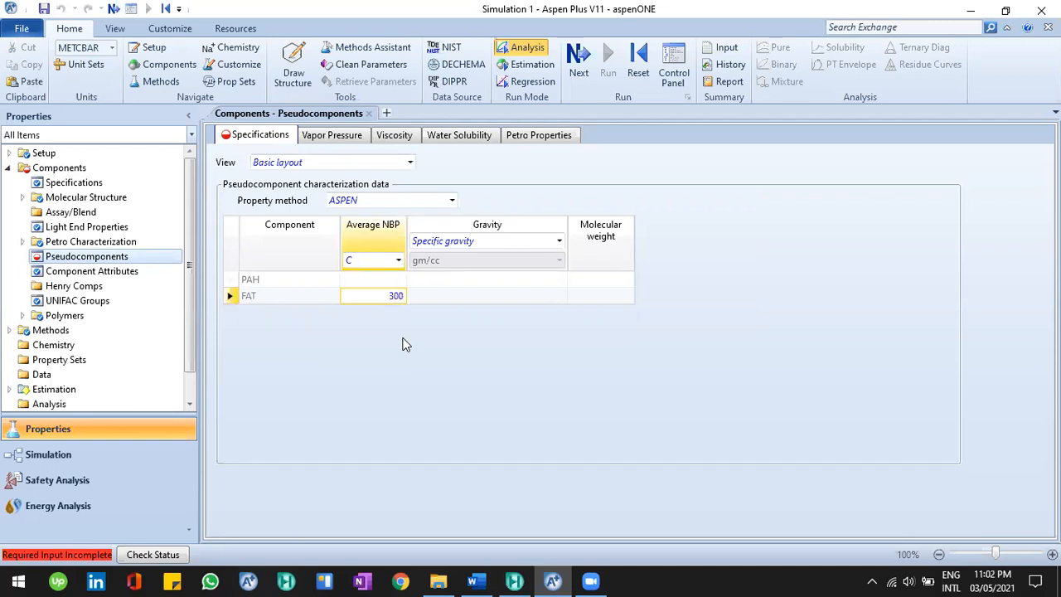
key(Return)
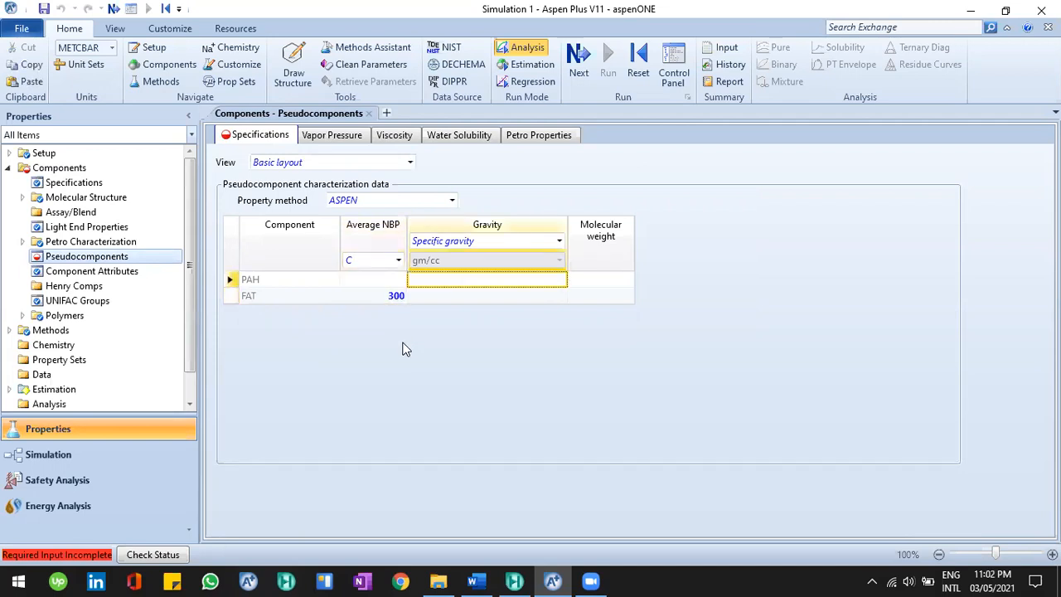
Change the gravity basis to density in kg/cum and enter 870 for FAT, checking the value against the Word document.
key(alt+Tab)
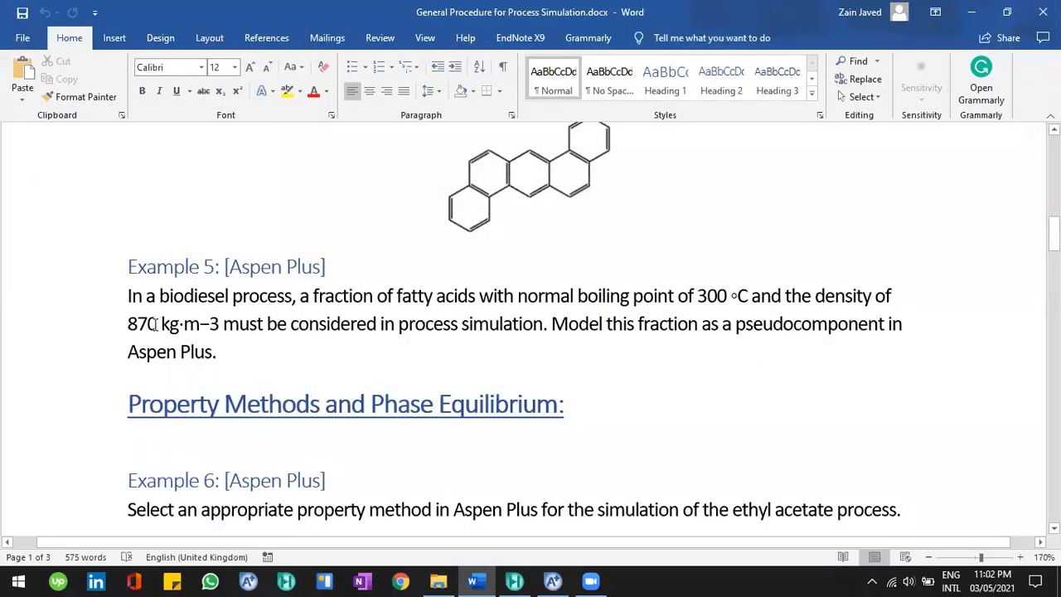
key(alt+Tab)
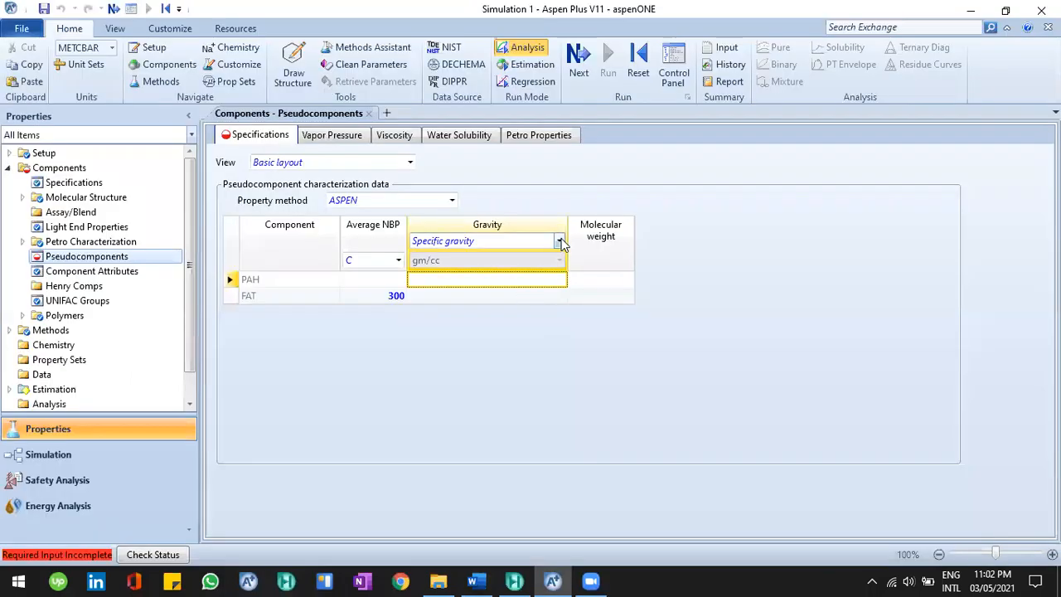
click(559, 241)
click(481, 288)
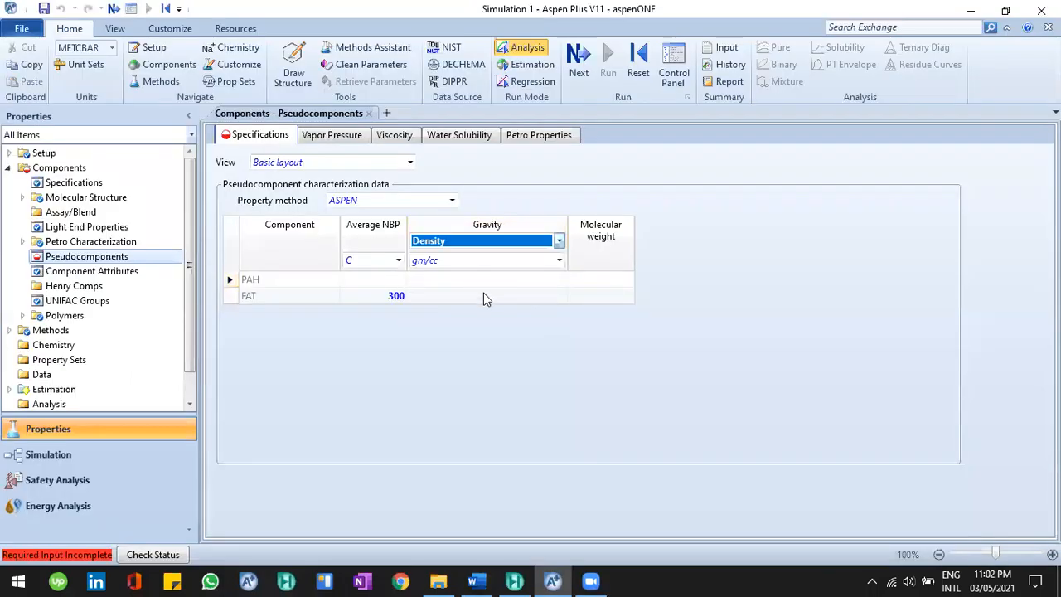
click(482, 300)
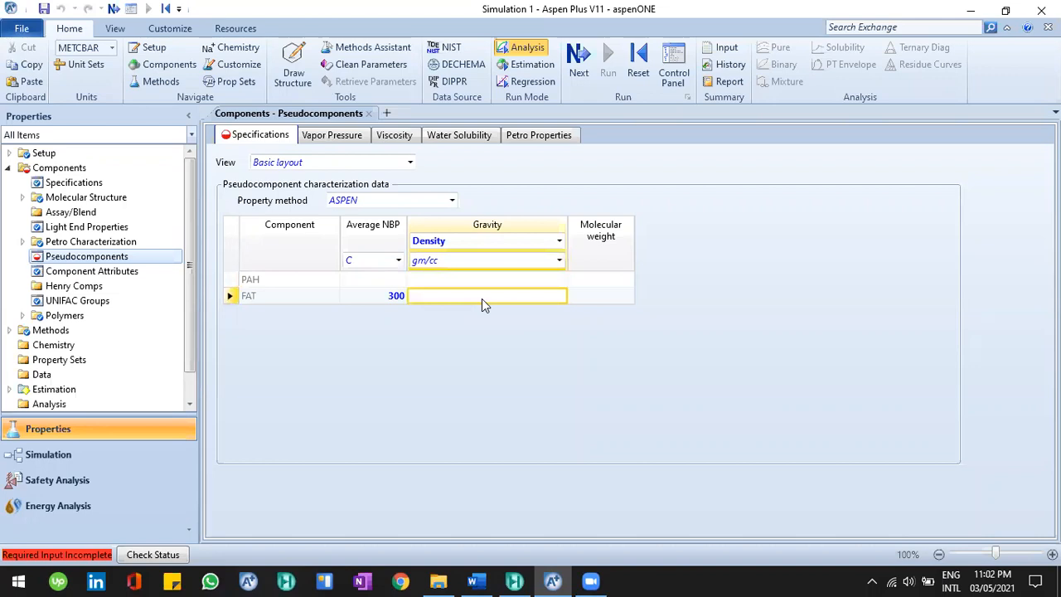
text(870)
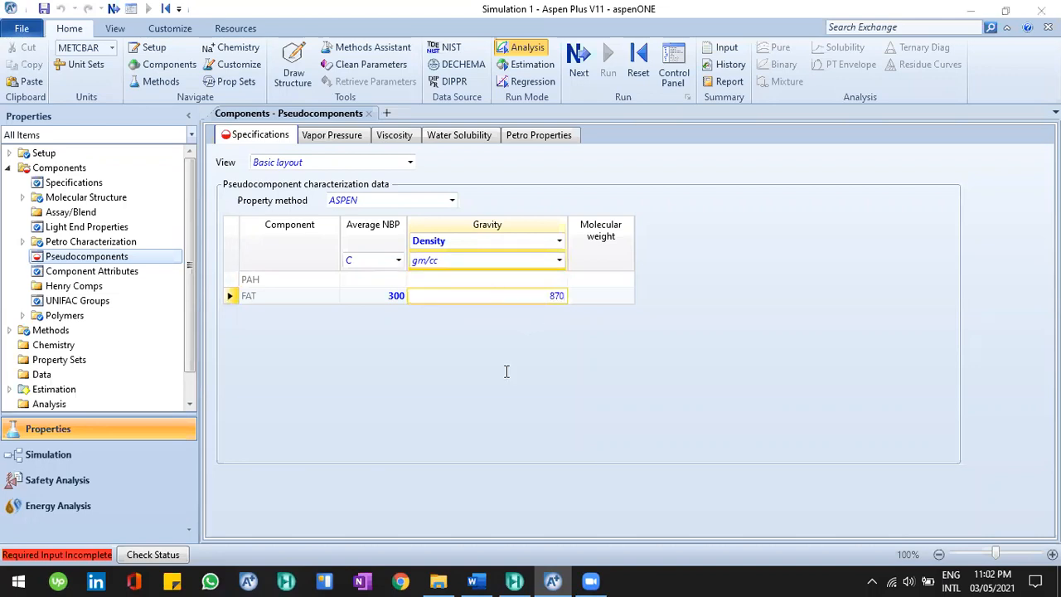
key(alt+Tab)
key(alt+Tab)
click(561, 263)
click(469, 321)
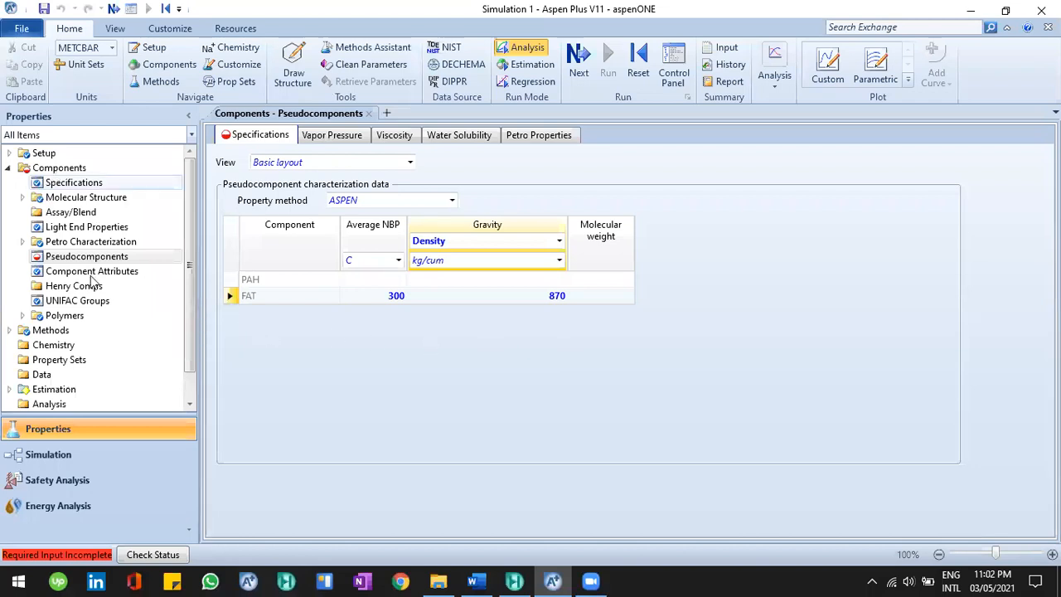
Check the completion status of the pseudocomponent input and dismiss the message.
click(81, 258)
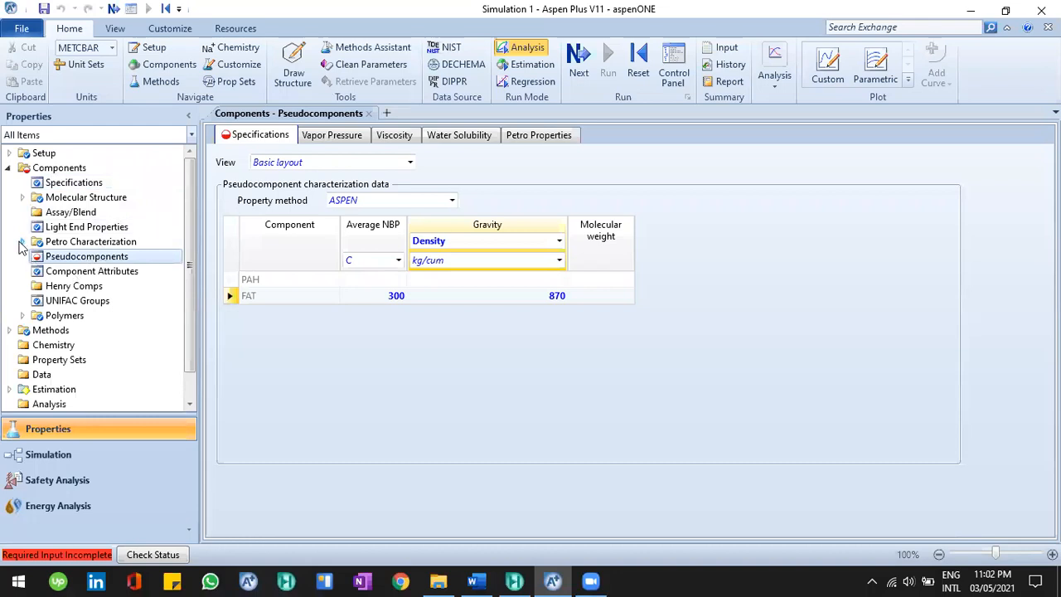
click(587, 51)
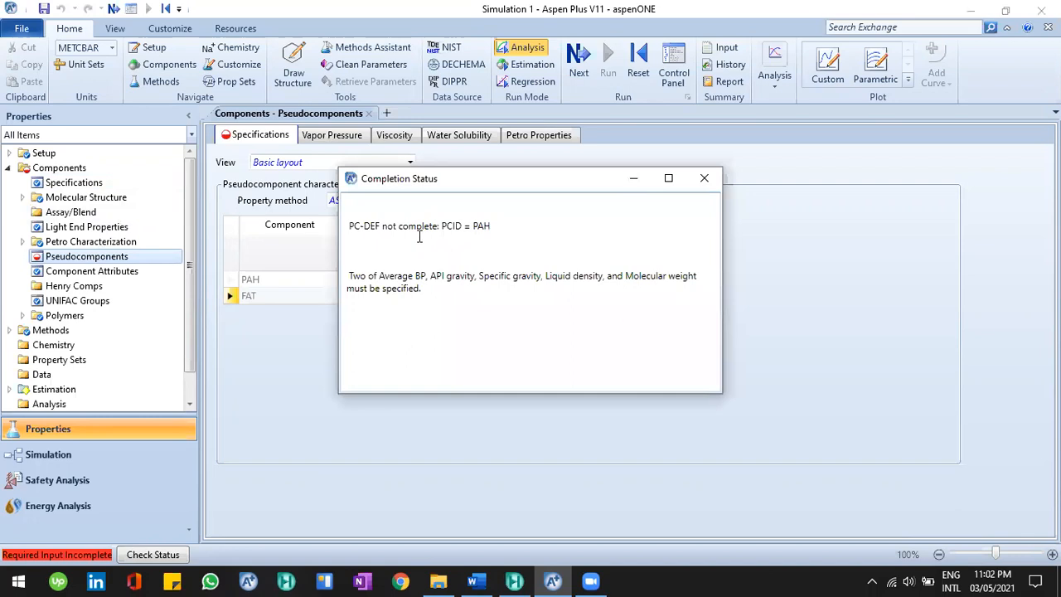
click(702, 177)
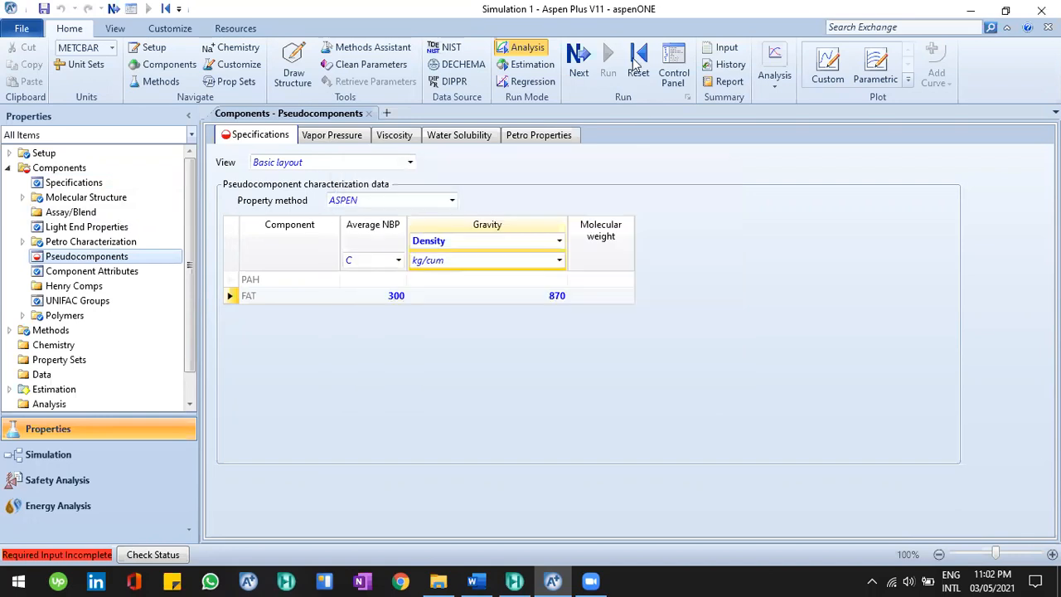
Reinitialize the simulation calculations while the pseudocomponent data is open.
click(639, 63)
click(475, 333)
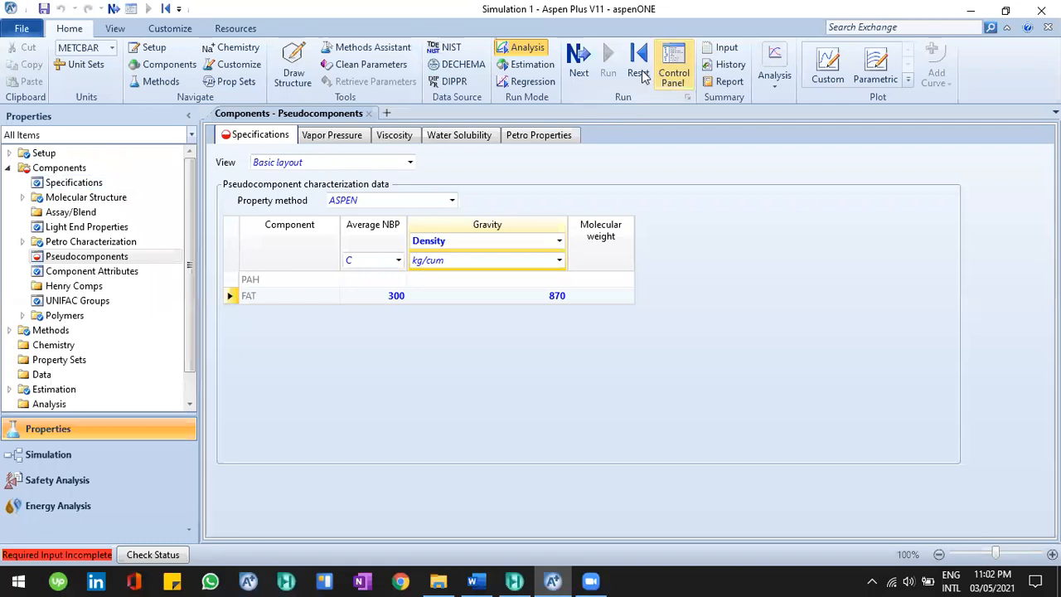
click(472, 333)
click(605, 312)
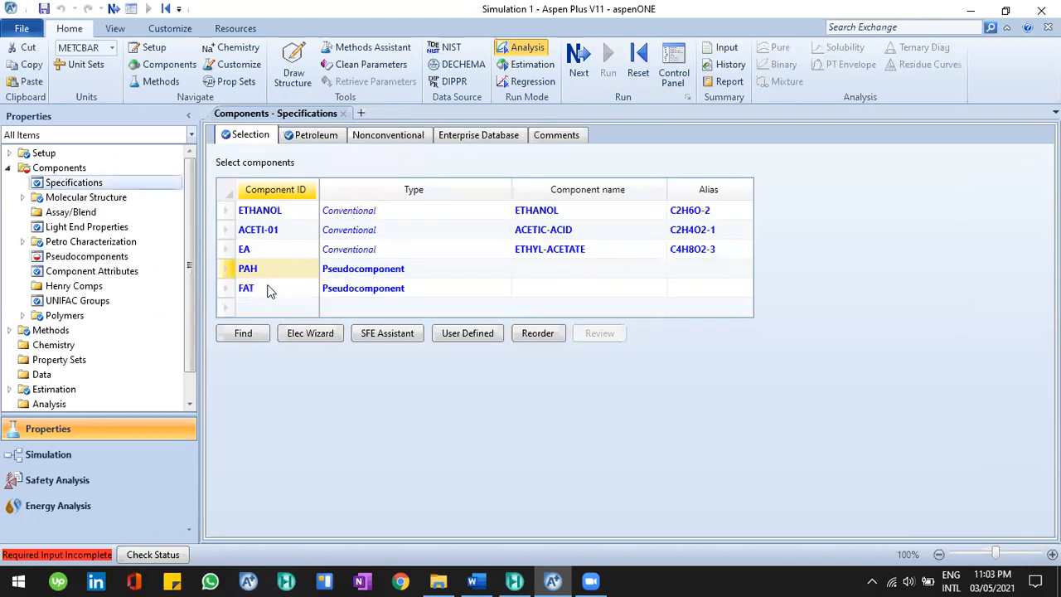
Delete the PAH pseudocomponent row from the component selection and confirm the deletion.
click(267, 278)
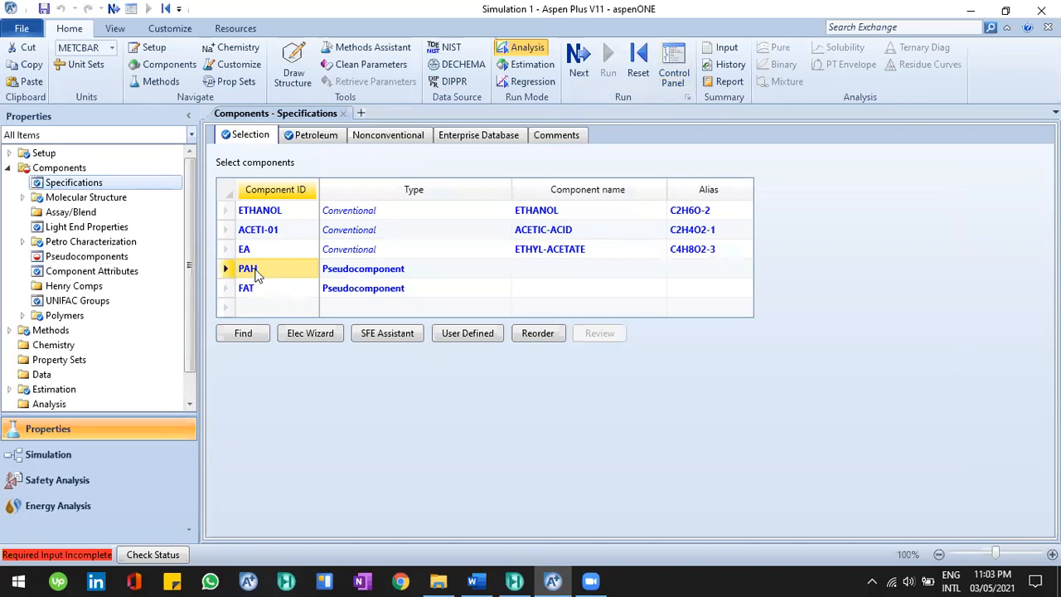
click(287, 295)
click(280, 275)
right_click(278, 274)
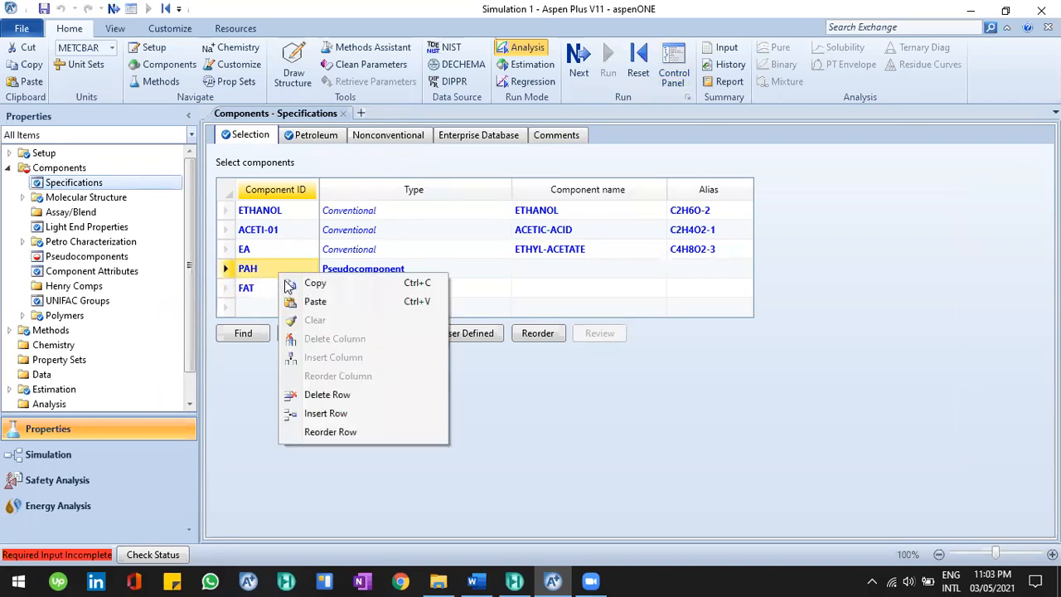
click(336, 396)
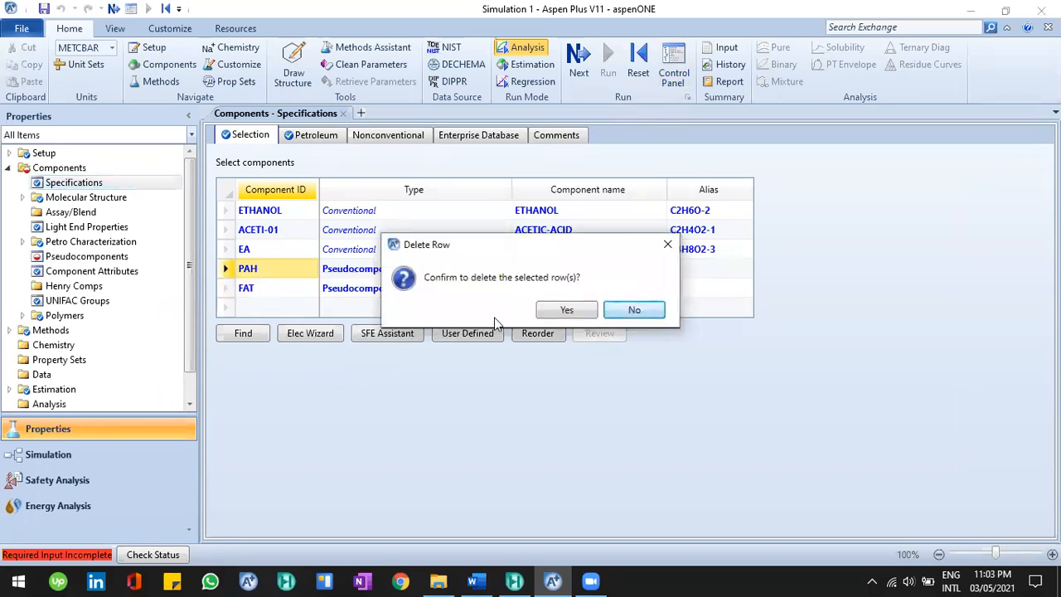
click(551, 311)
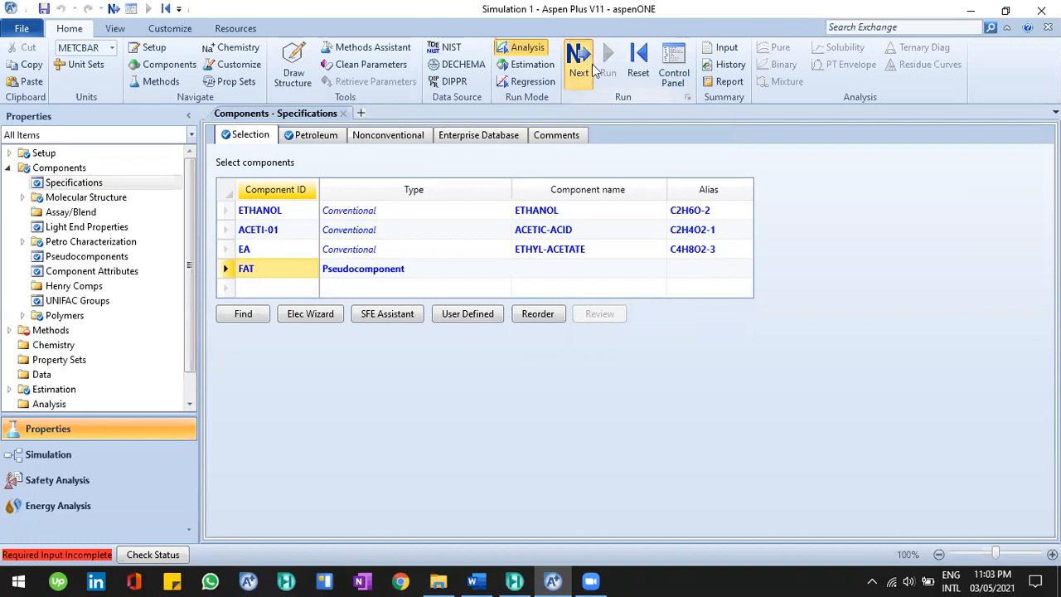
Proceed to the next required input and examine the completion status of the pure component parameter sets.
click(580, 59)
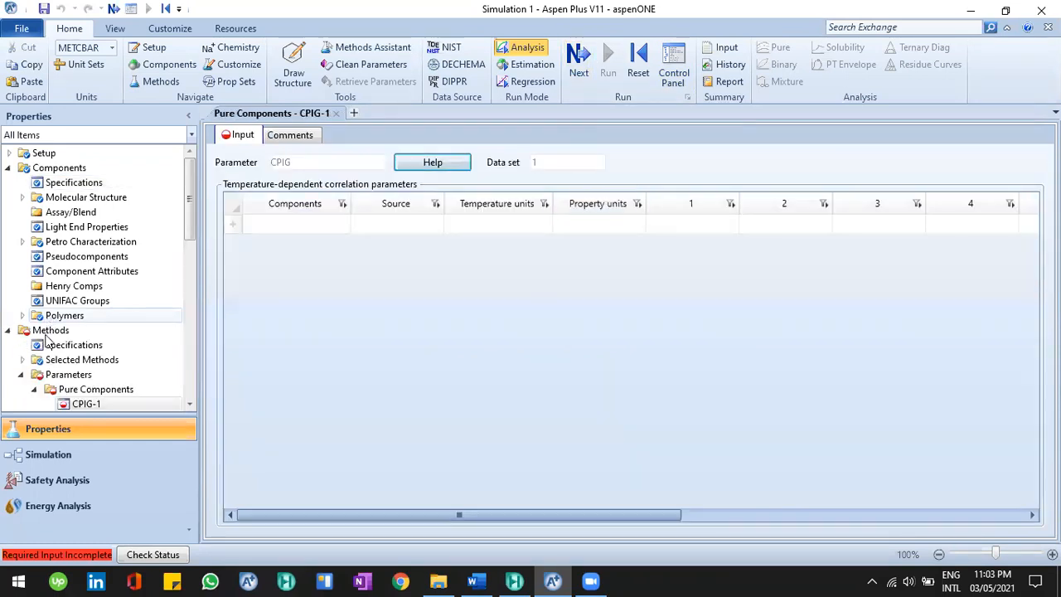
scroll(47, 356, down, 3)
click(37, 278)
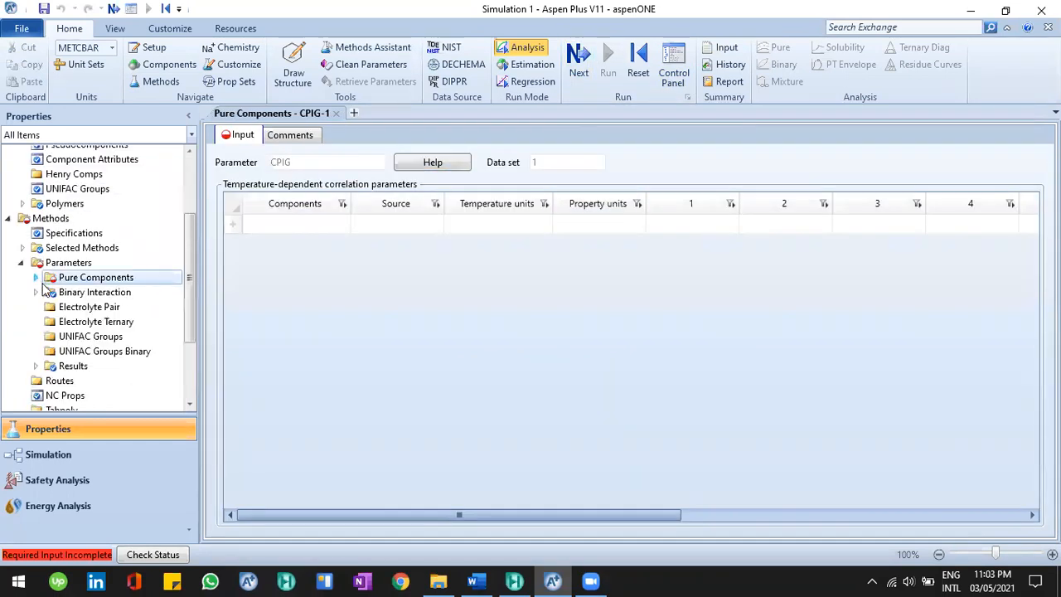
double_click(76, 283)
click(77, 291)
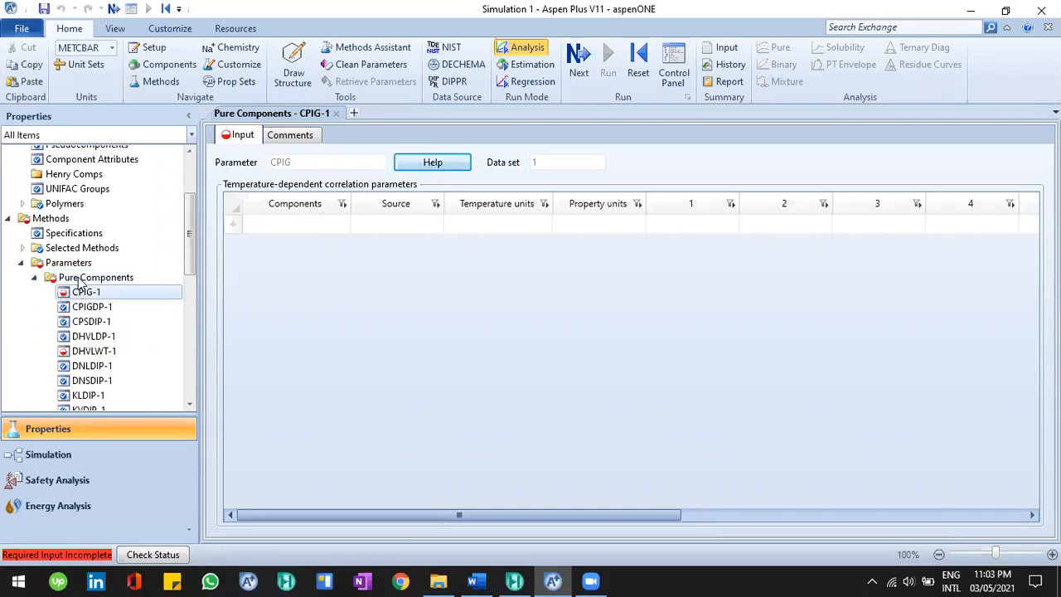
click(73, 263)
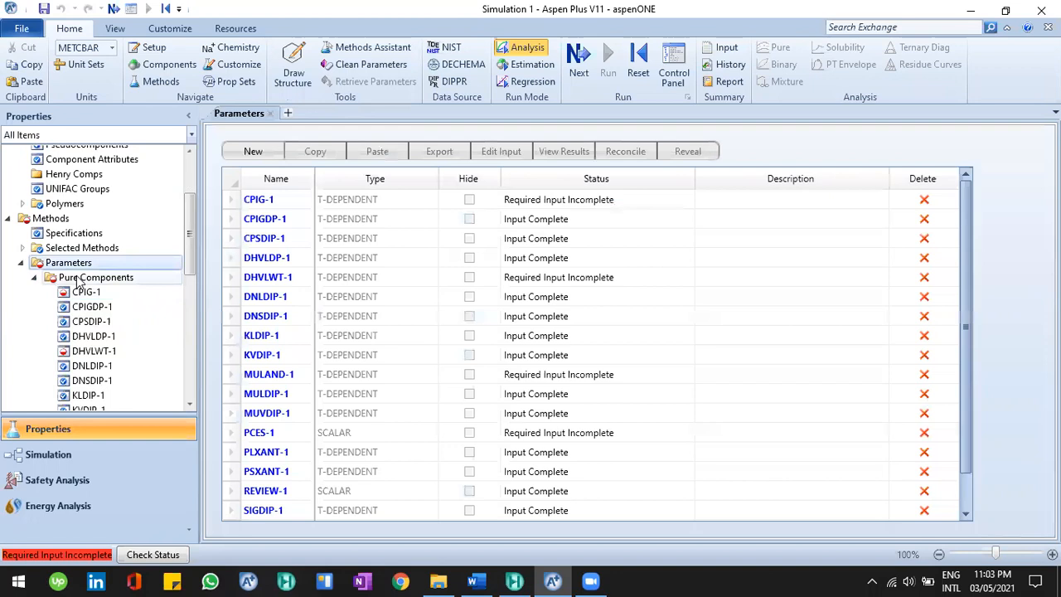
click(79, 280)
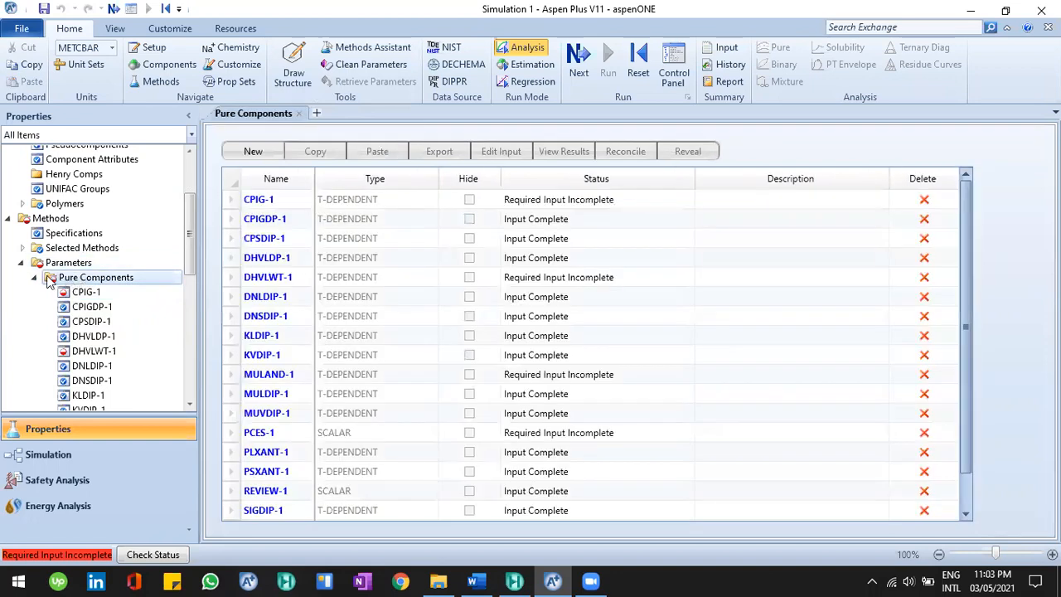
click(34, 277)
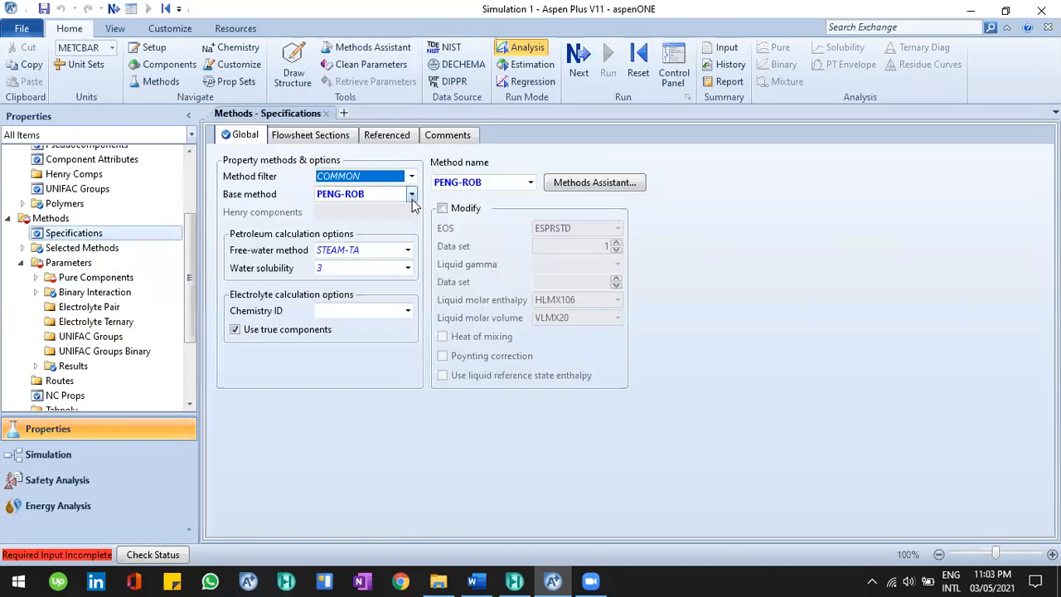
Select PENG-ROB as the base property method and reinitialize the simulation.
click(414, 204)
click(387, 291)
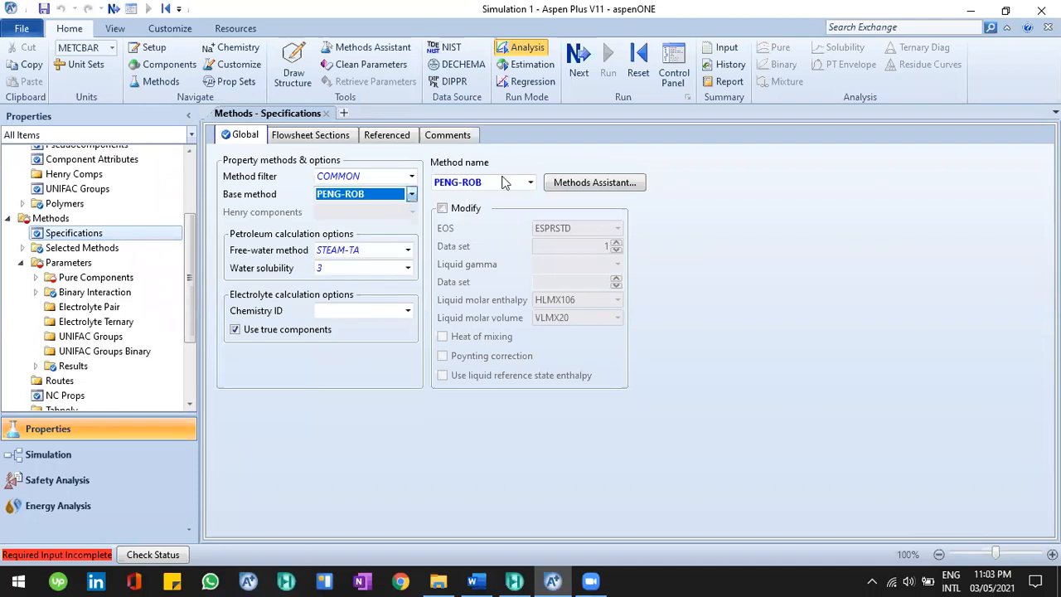
click(638, 65)
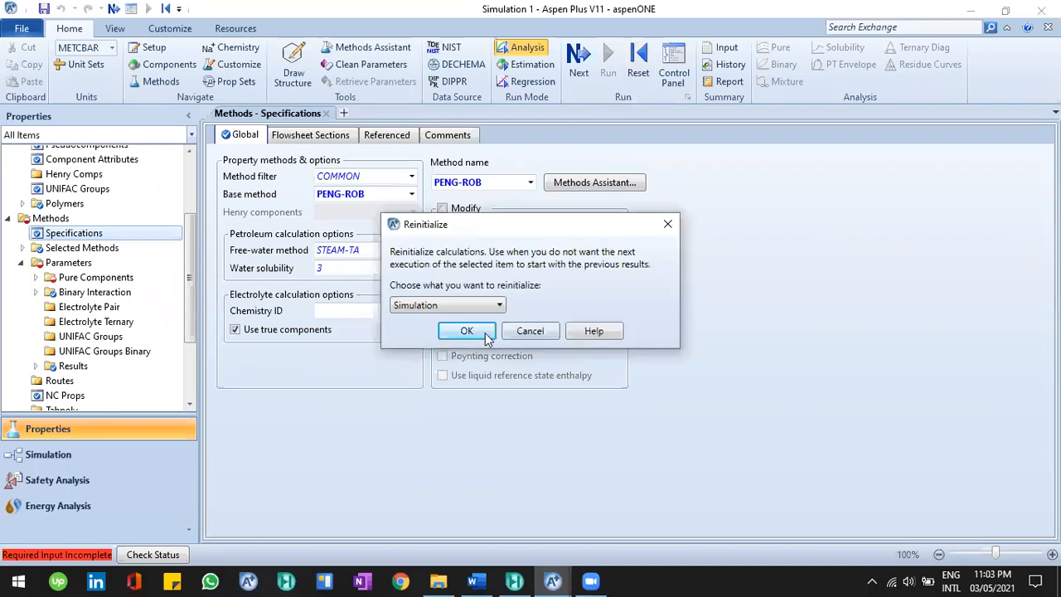
click(467, 331)
click(613, 307)
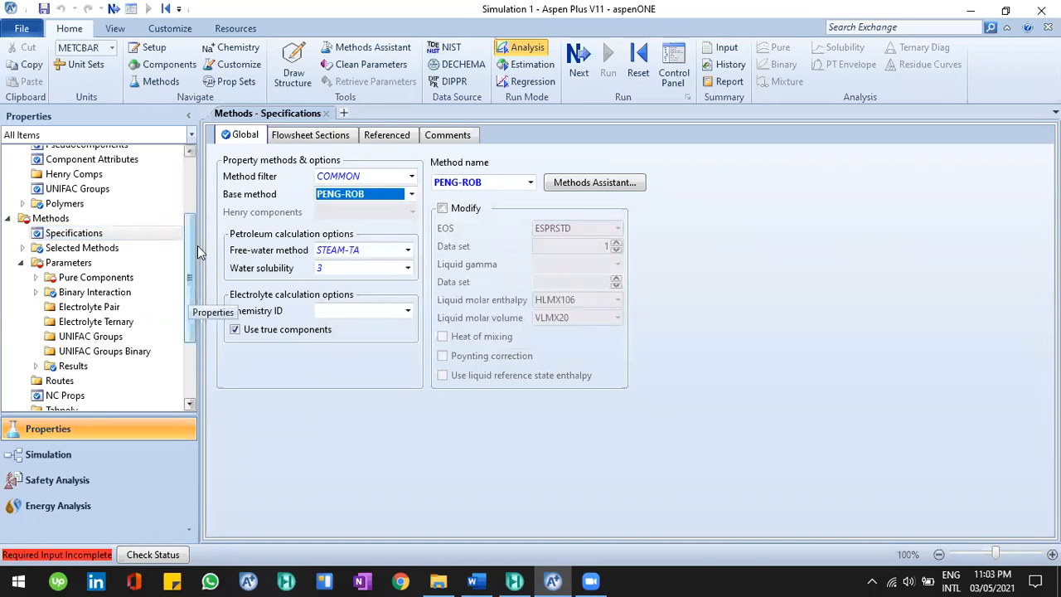
Collapse the property methods branch and return to the component selection list.
scroll(43, 327, up, 3)
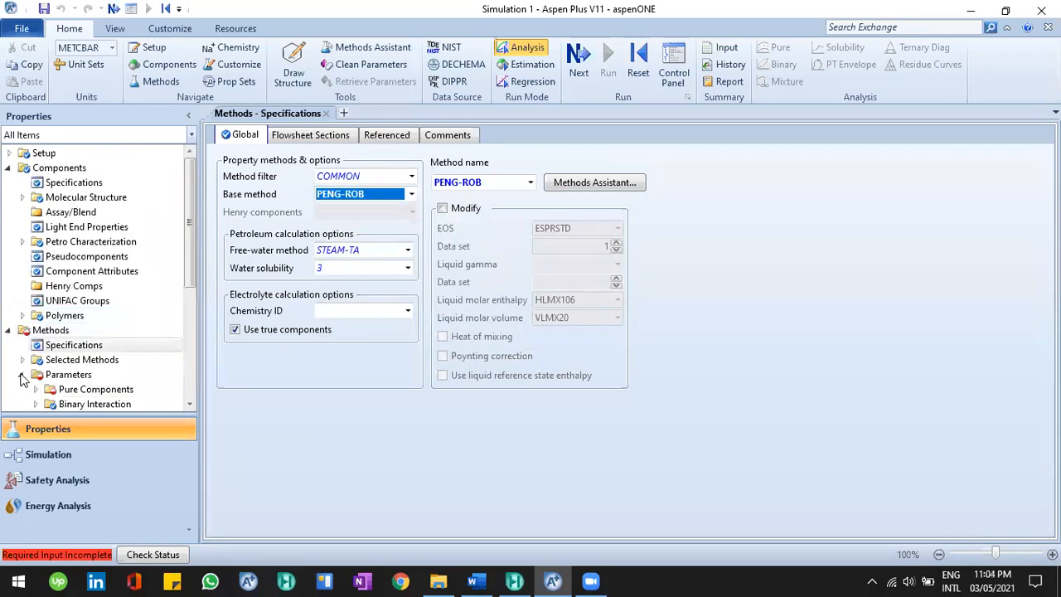
click(8, 330)
click(73, 182)
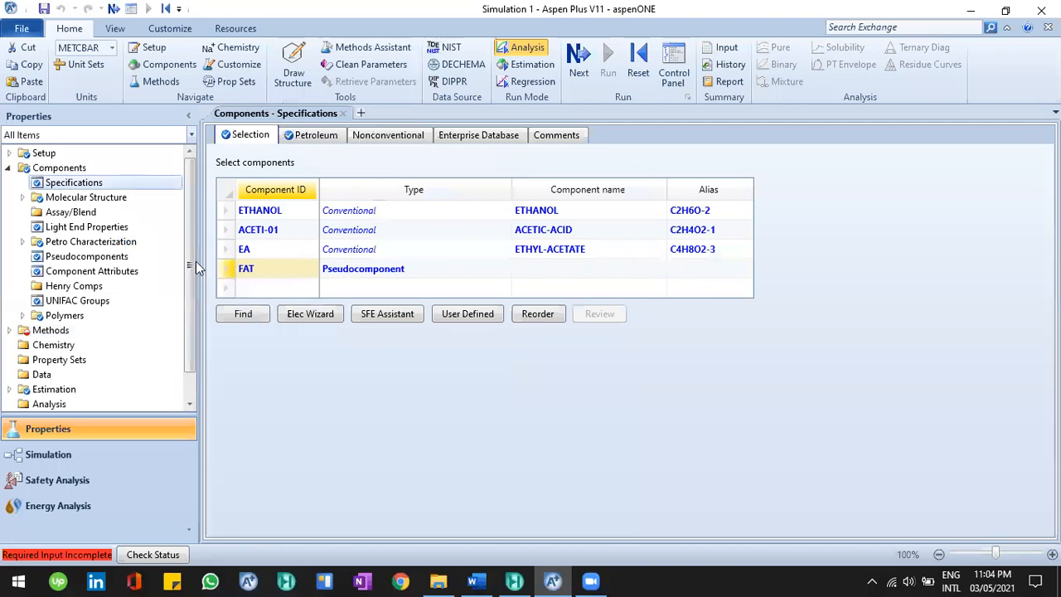
Review the FAT pseudocomponent's characterization data and the status of the pure component parameter sets, opening CPIG-1.
click(50, 254)
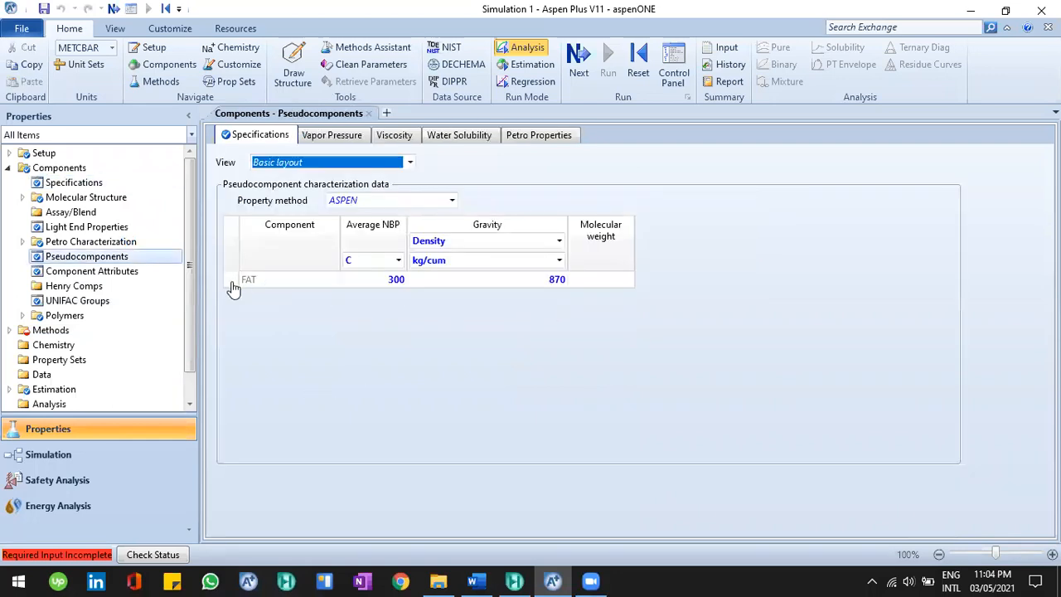
click(381, 281)
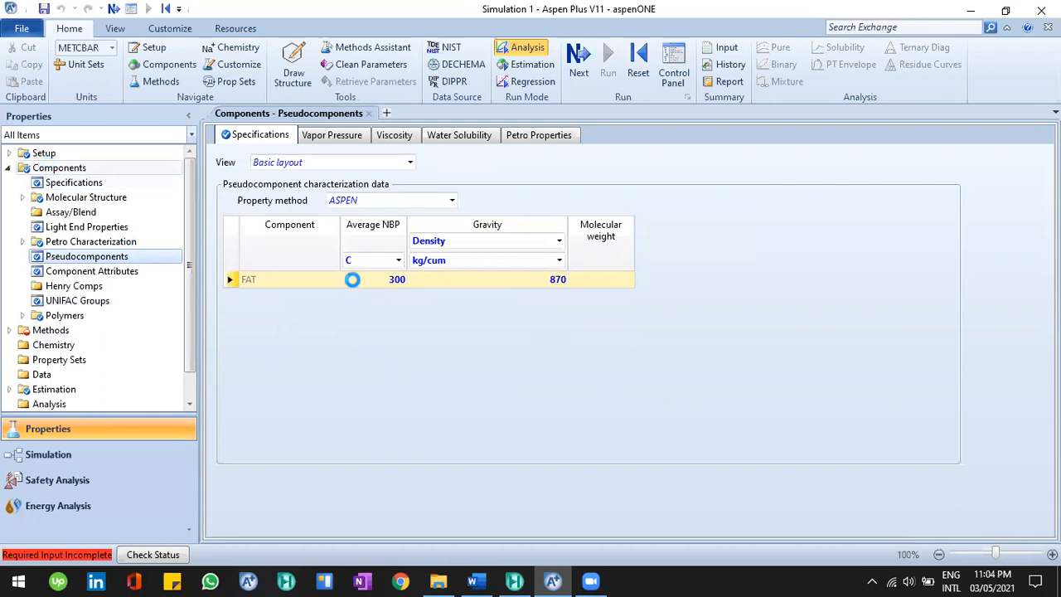
click(9, 330)
click(24, 374)
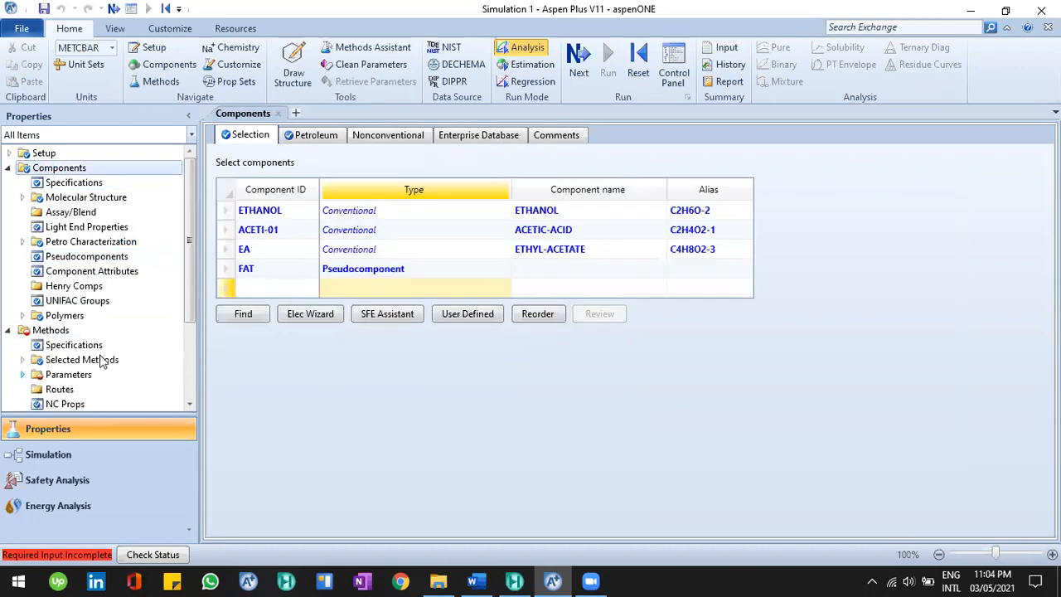
click(36, 315)
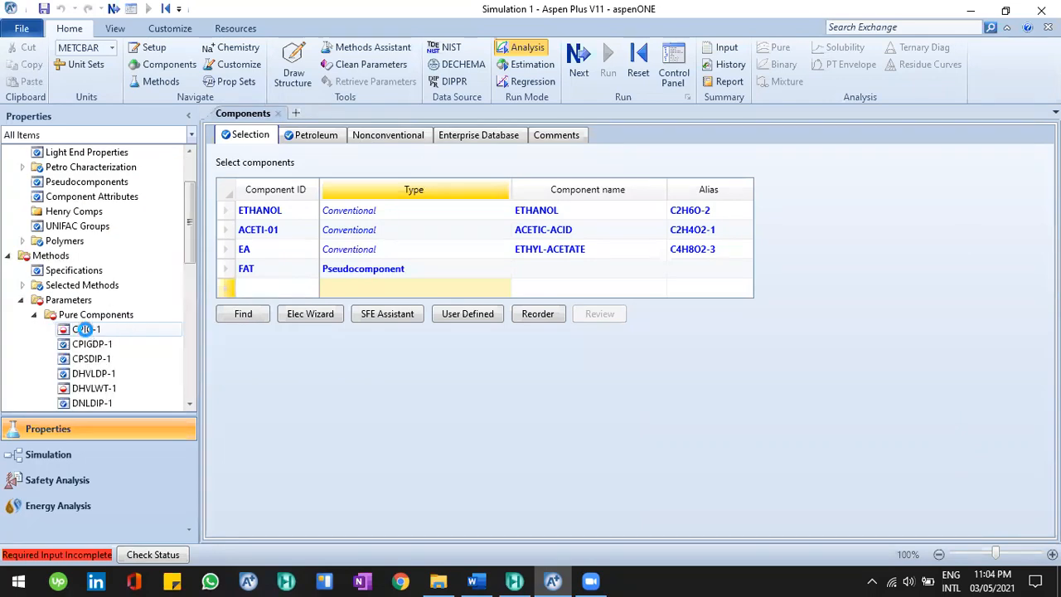
click(105, 330)
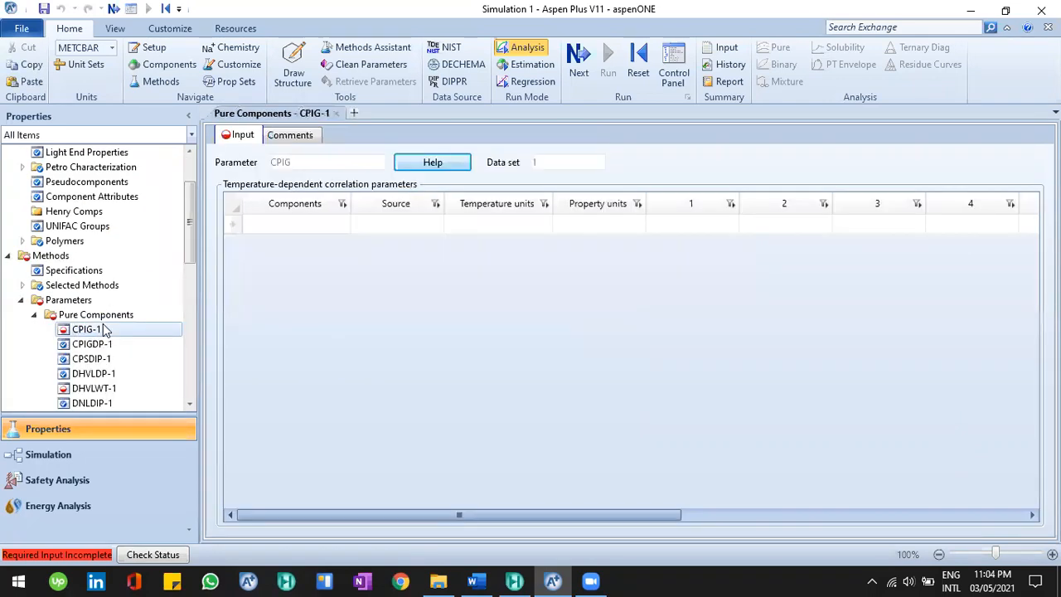
scroll(108, 311, down, 3)
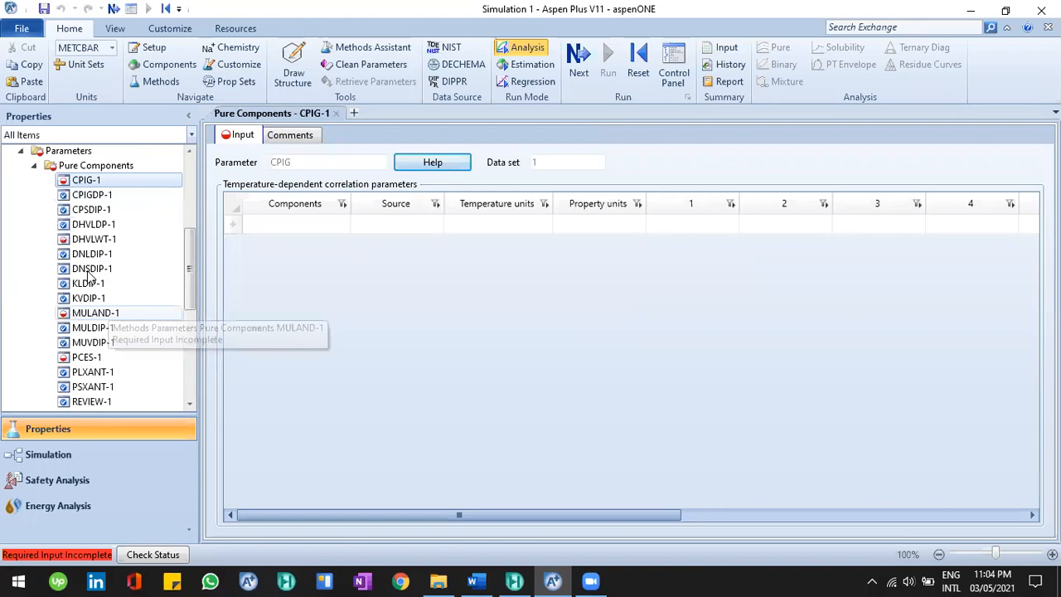
scroll(89, 270, up, 3)
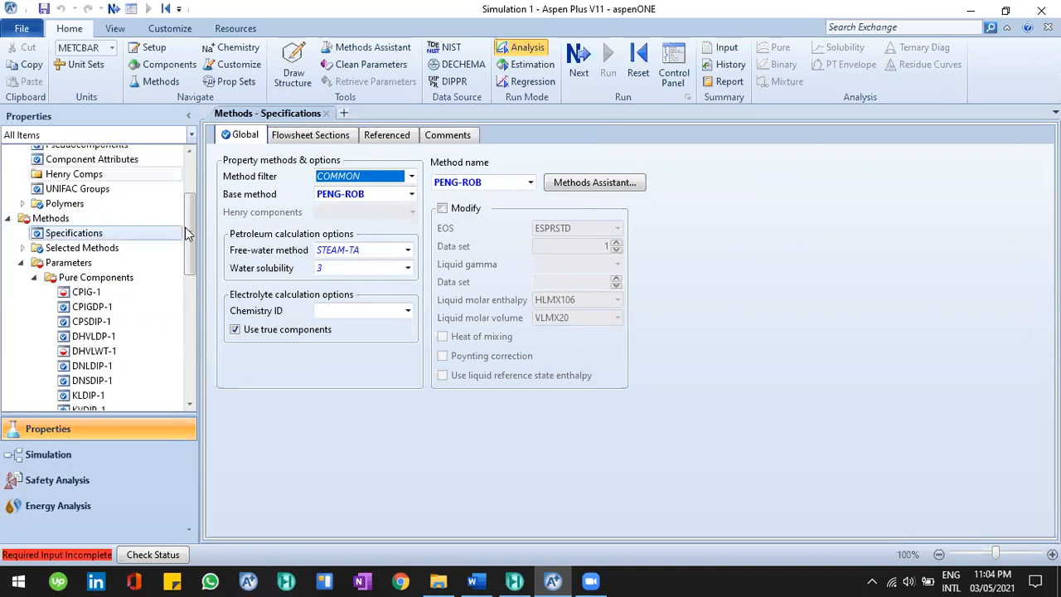
Return to the component selection list and review the ethanol, acetic acid, EA and FAT entries.
scroll(190, 214, up, 3)
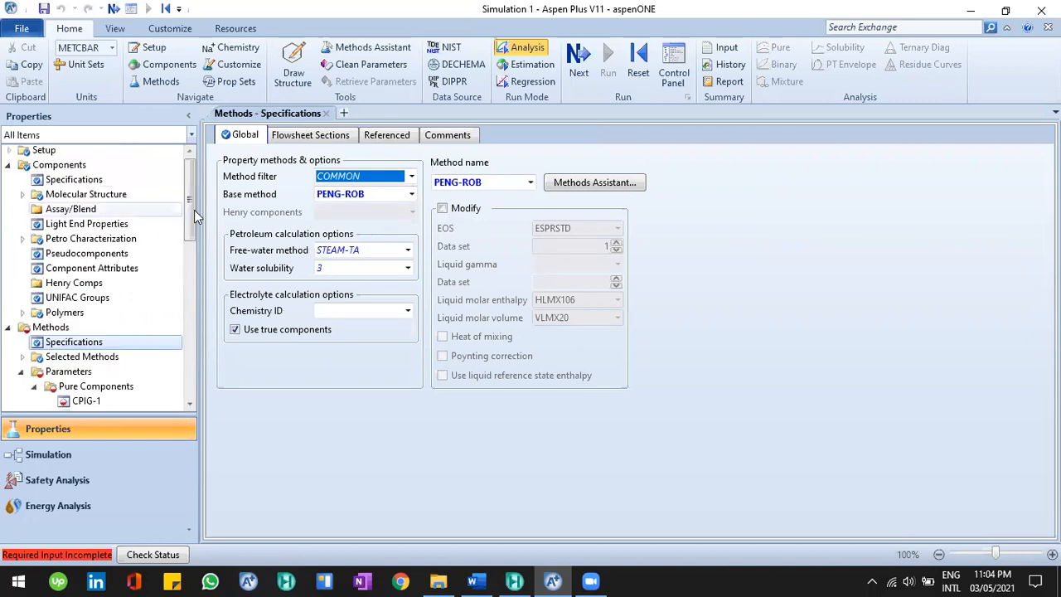
scroll(186, 207, up, 1)
click(125, 182)
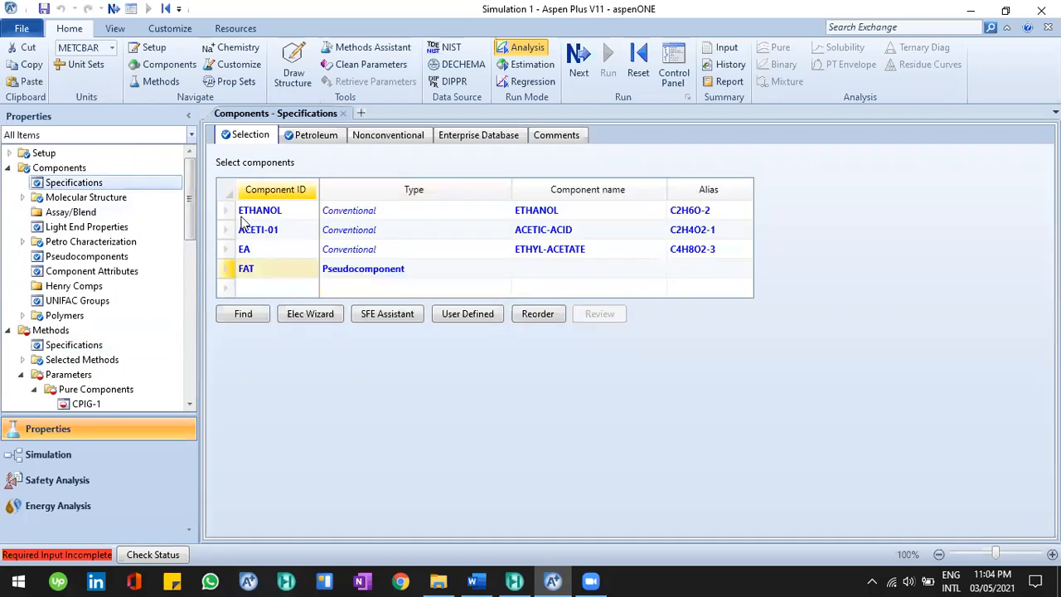
click(246, 192)
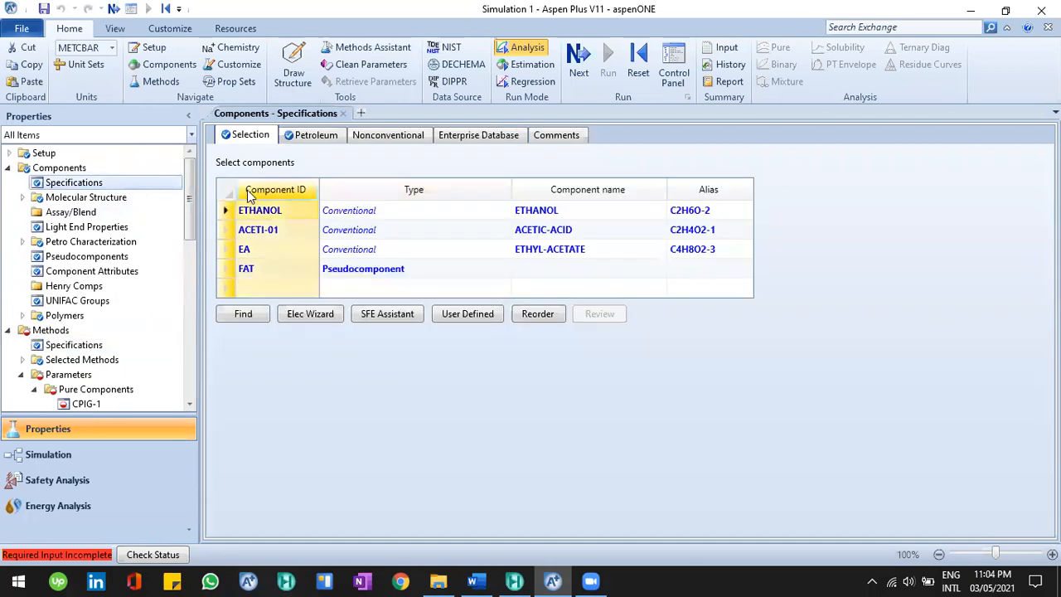
click(272, 264)
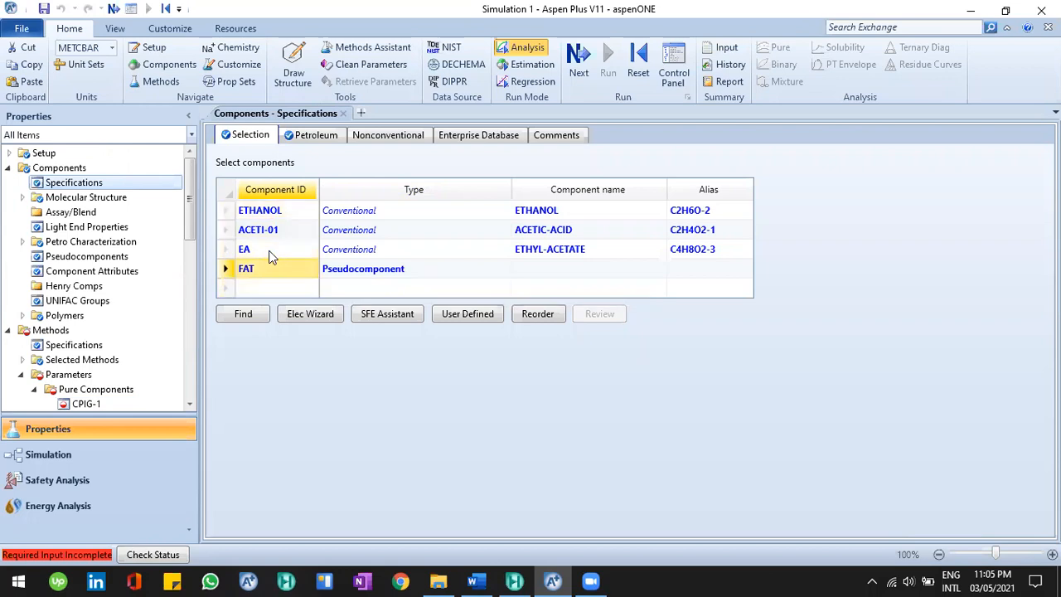
click(270, 256)
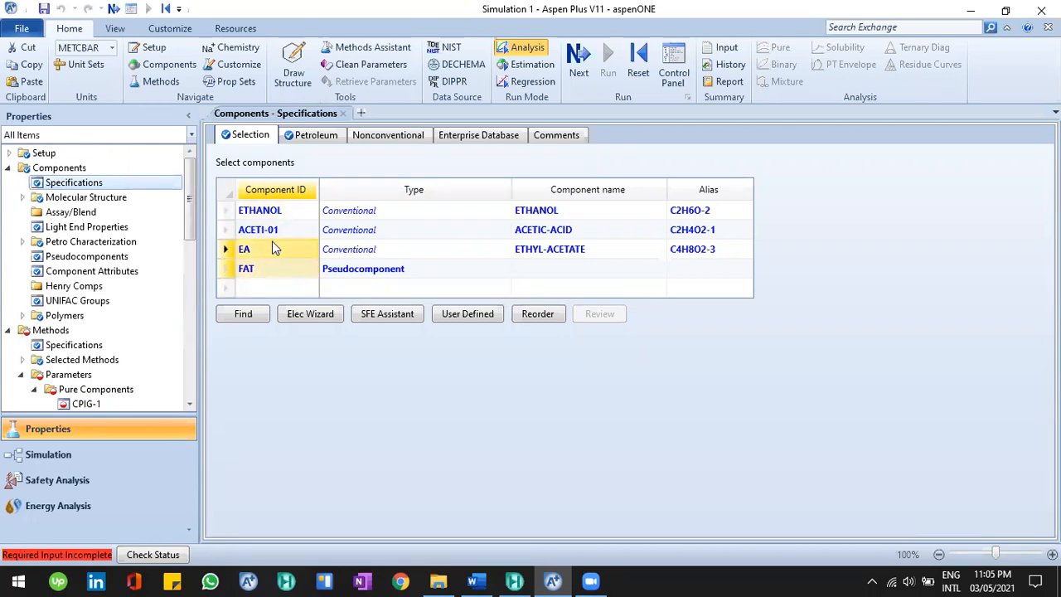
click(273, 267)
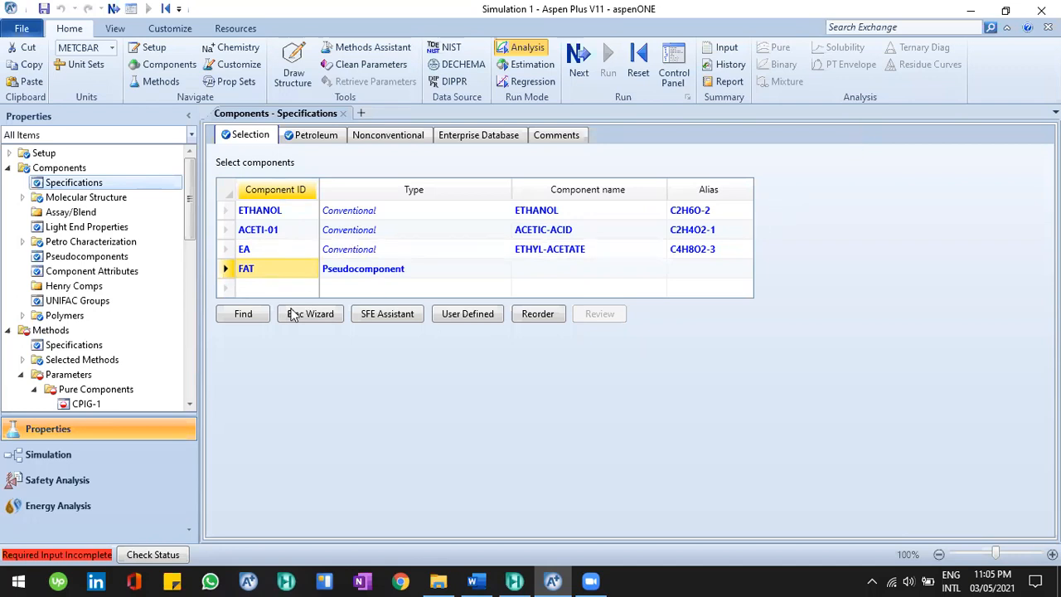
Inspect the KVDIP-1 pure component parameters and collapse the parameter and property methods branches.
drag(202, 218, 187, 233)
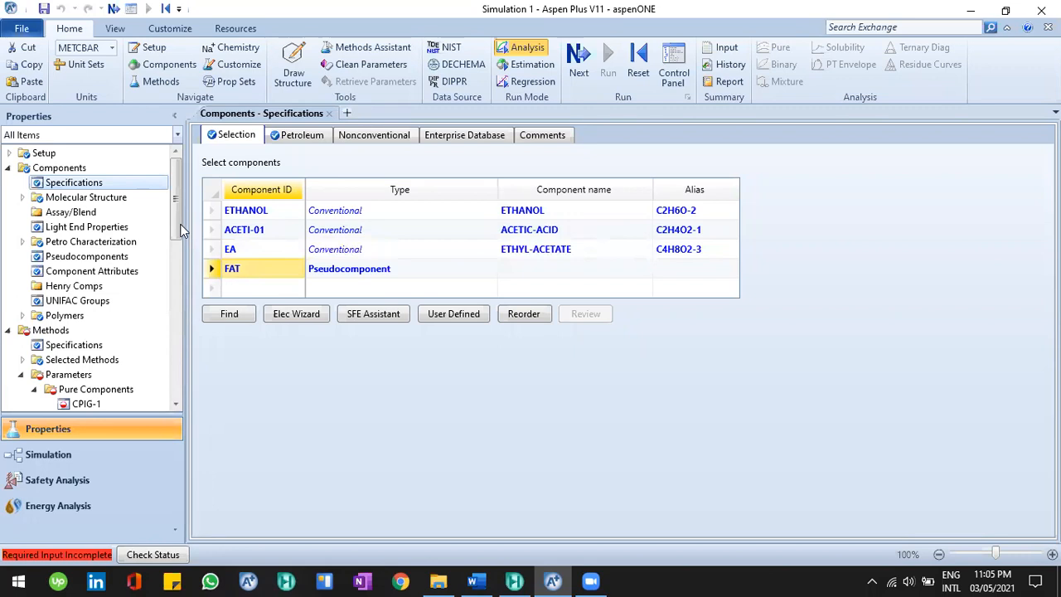
scroll(183, 231, down, 5)
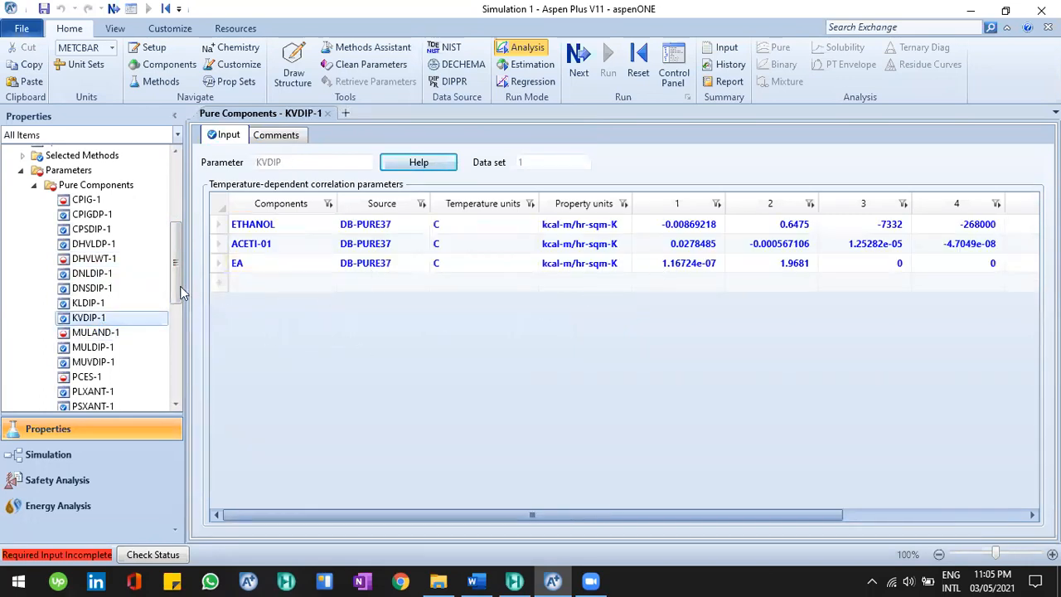
scroll(100, 273, up, 2)
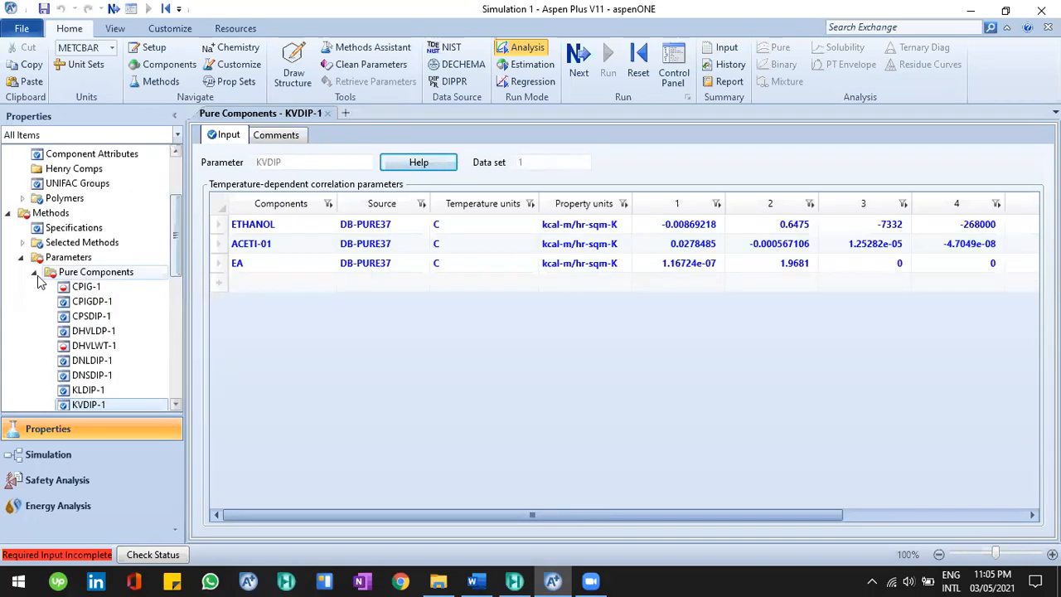
click(35, 273)
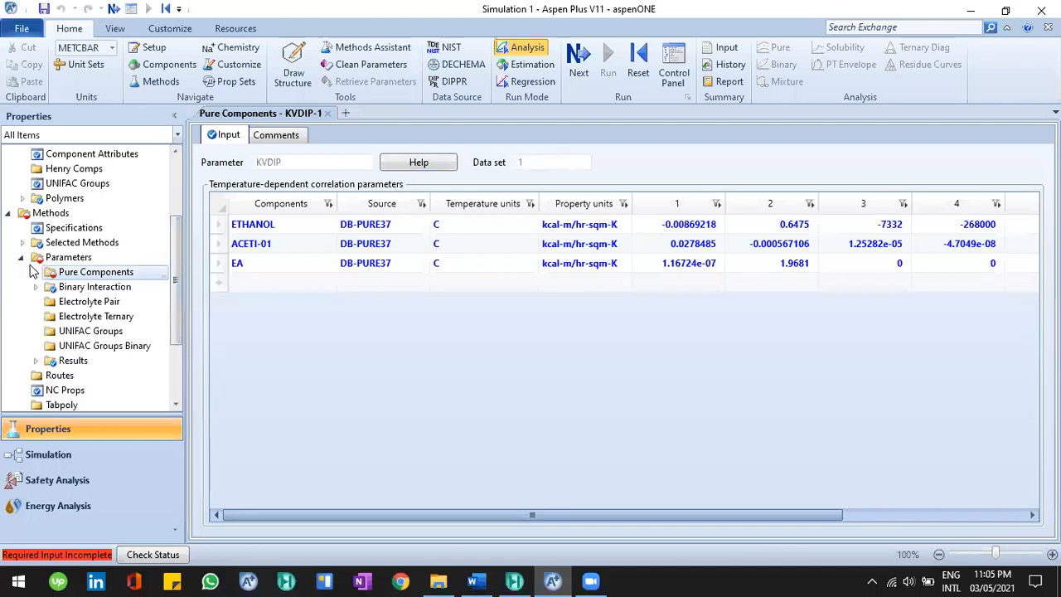
double_click(97, 260)
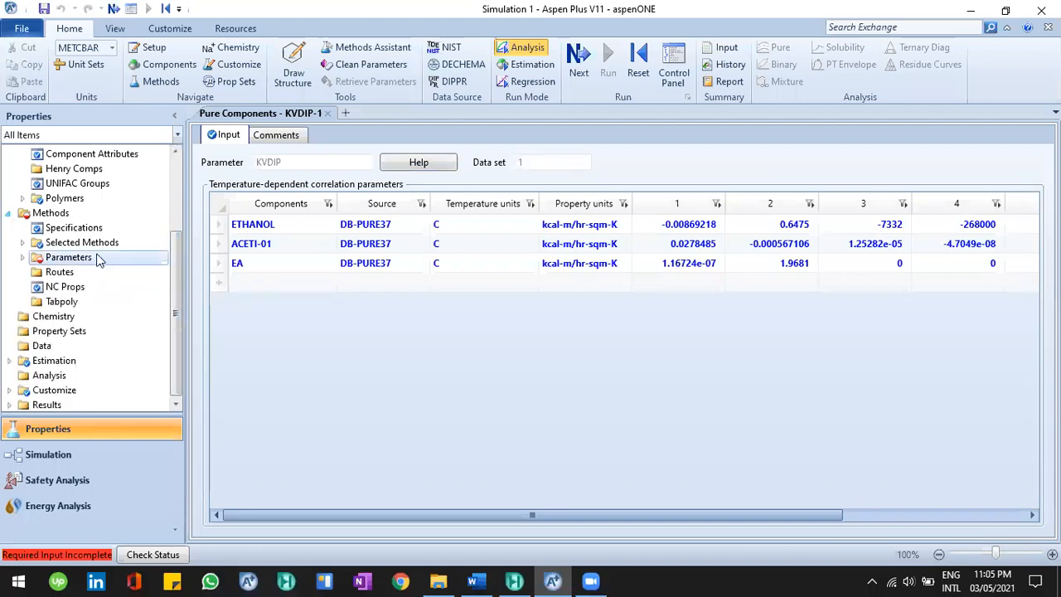
double_click(70, 213)
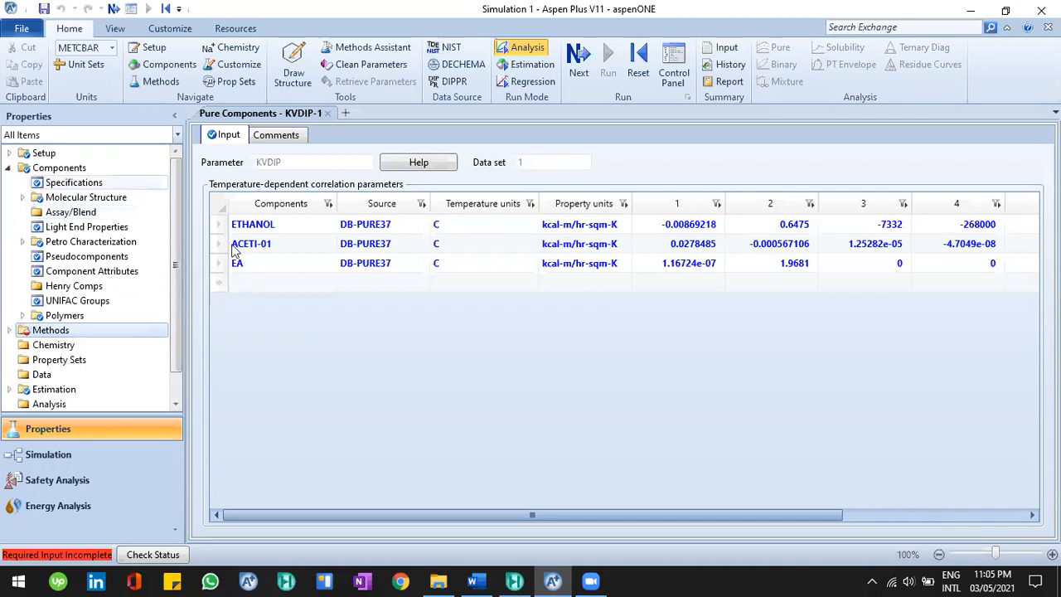
Delete the ETHANOL, ACETI-01 and EA rows from the component selection and confirm the deletion.
drag(213, 212, 216, 258)
key(Delete)
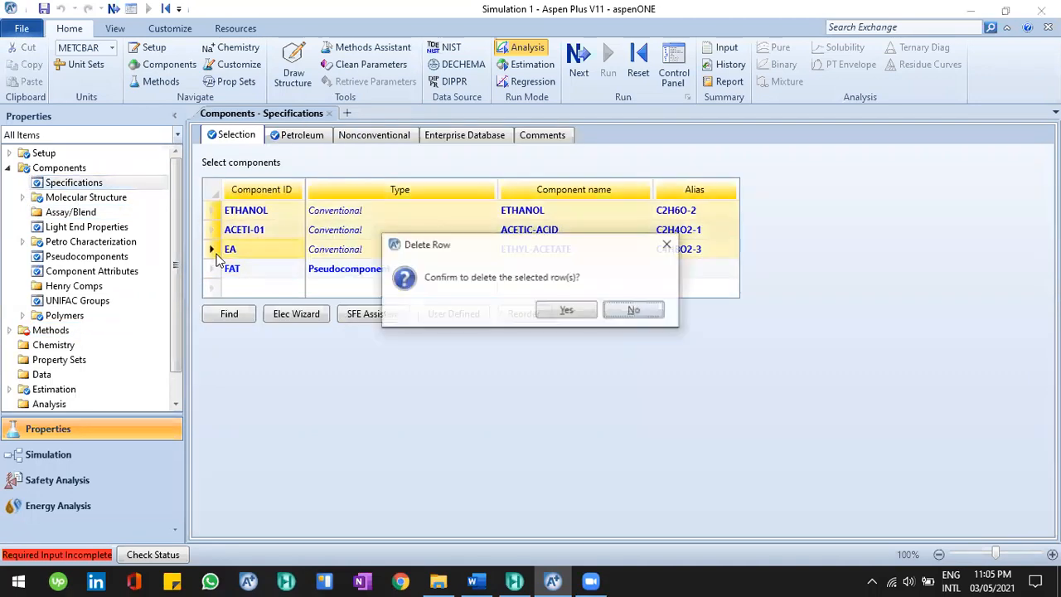
key(Delete)
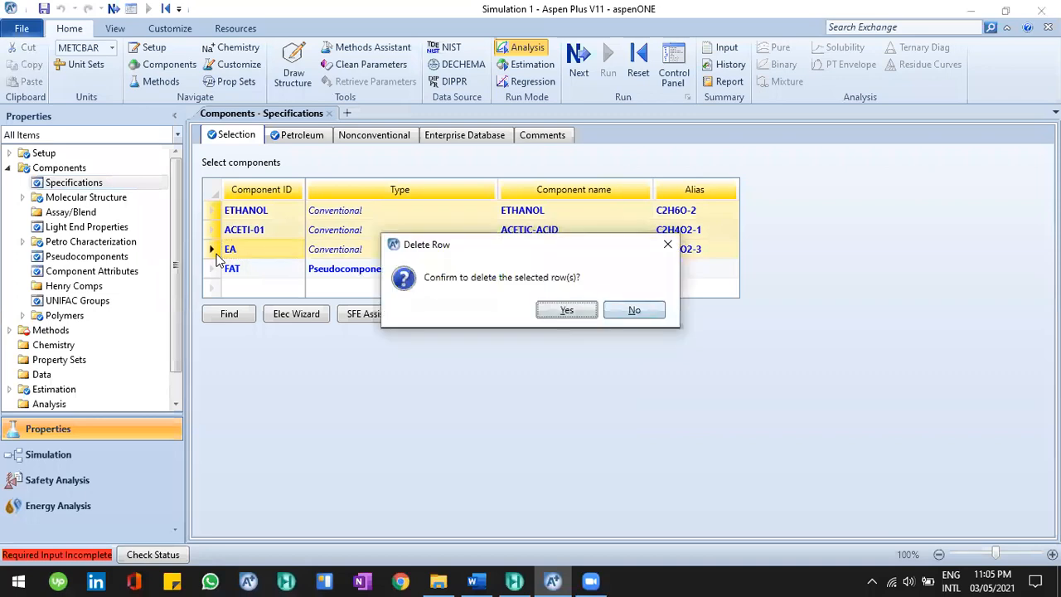
key(Return)
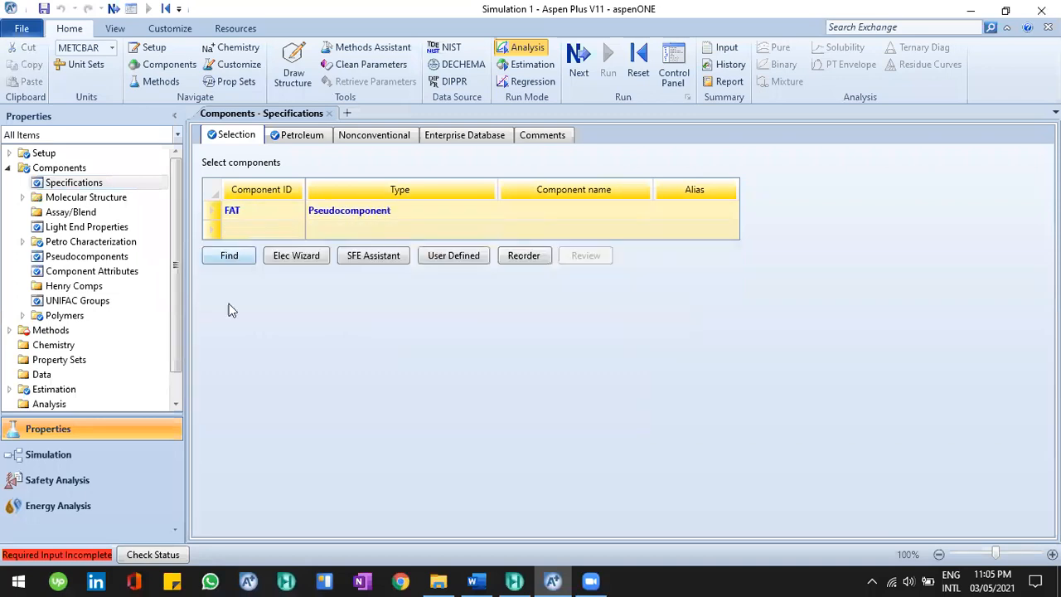
Switch to the Word procedure document and review the example statements from Example 1 through Example 5.
click(476, 581)
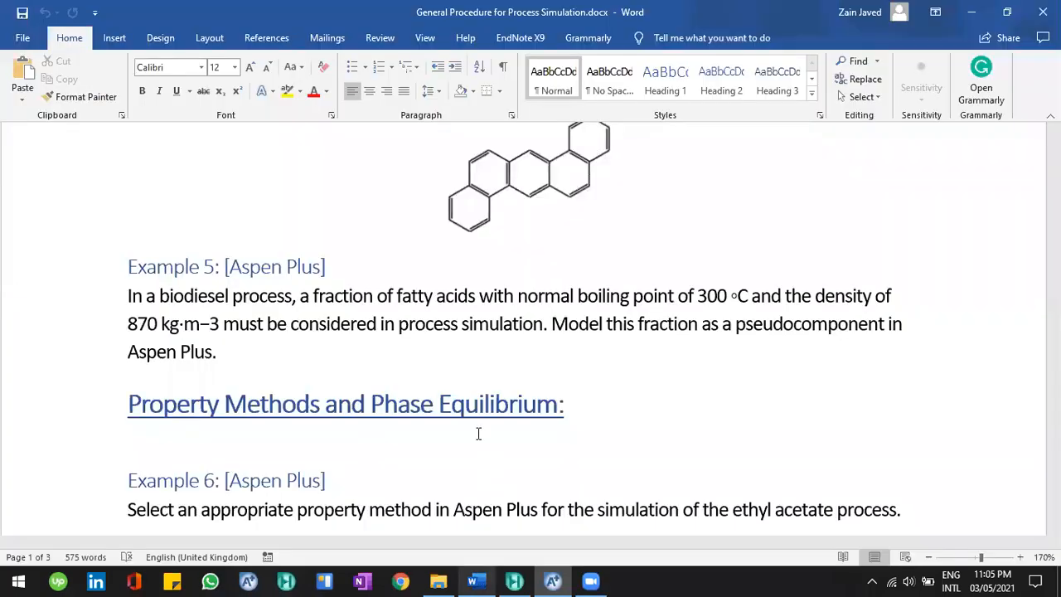
drag(217, 352, 201, 305)
click(201, 305)
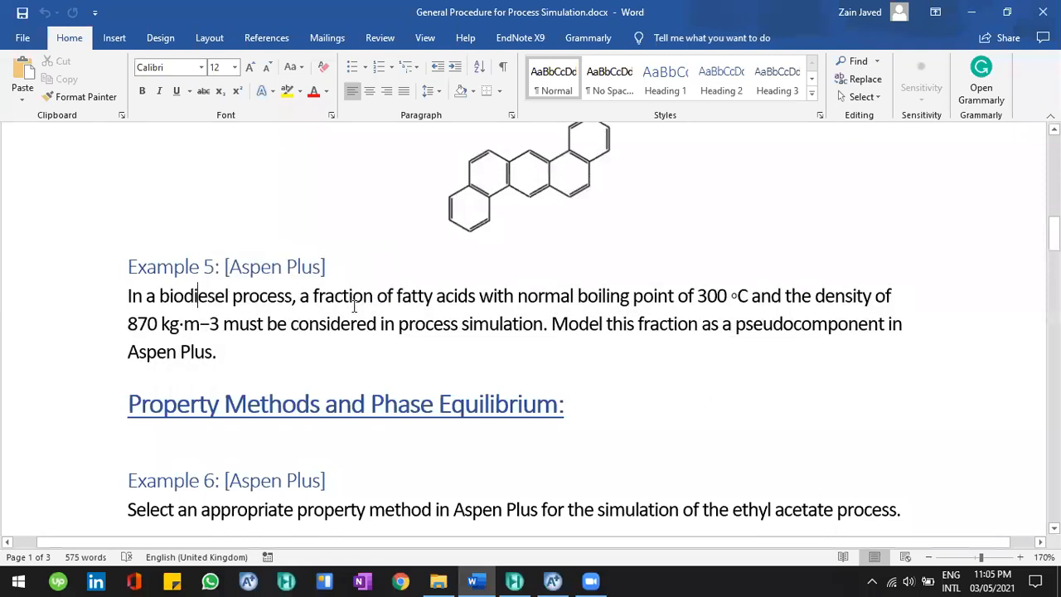
scroll(354, 306, up, 10)
scroll(354, 306, down, 1)
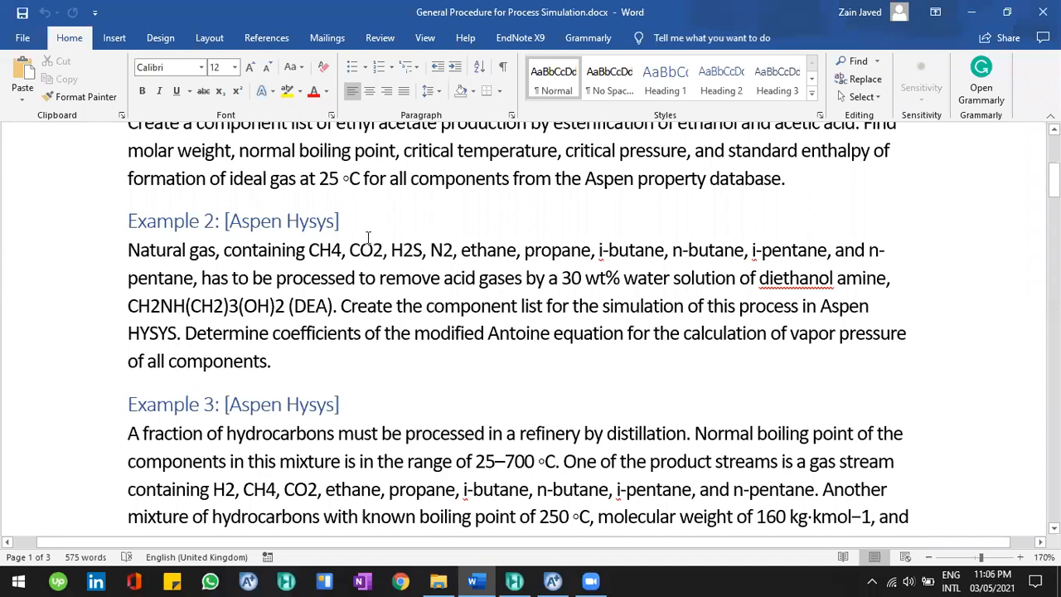
scroll(436, 377, down, 6)
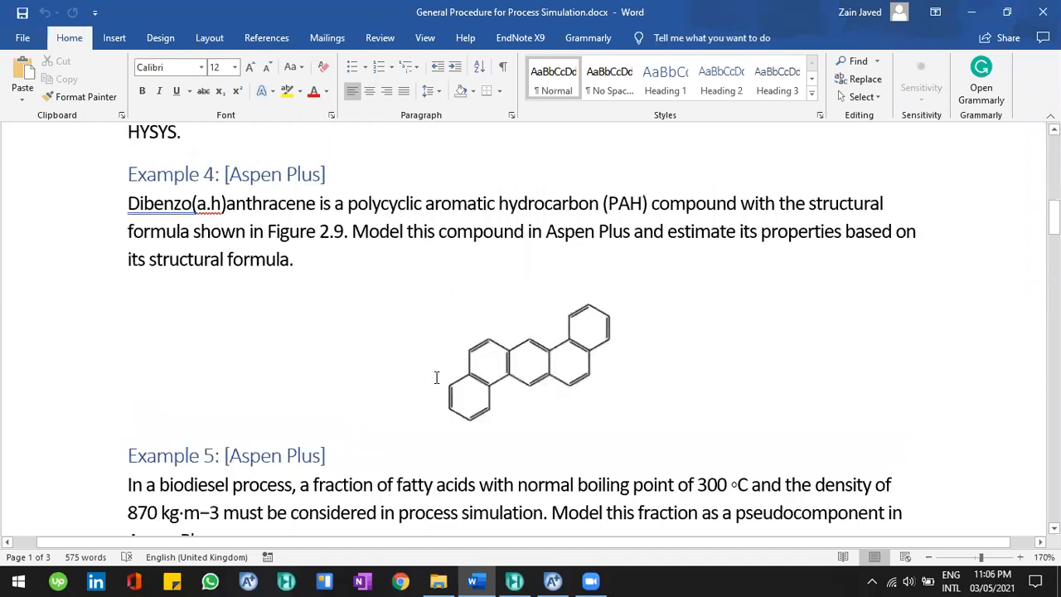
scroll(436, 378, down, 1)
scroll(673, 301, down, 1)
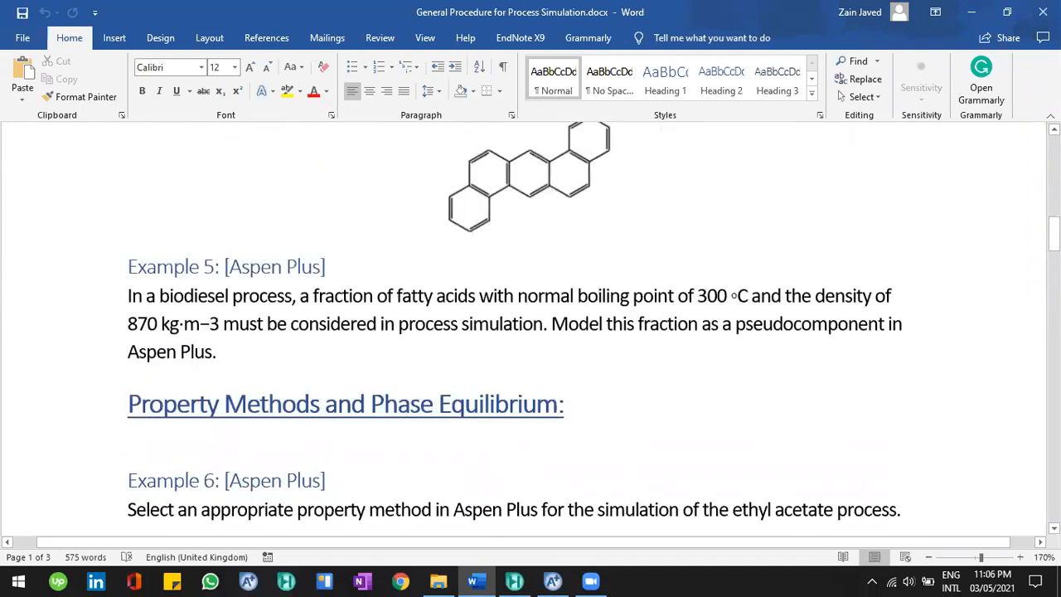
Switch back to Aspen Plus and check the FAT pseudocomponent entry in the component selection list.
key(alt+Tab)
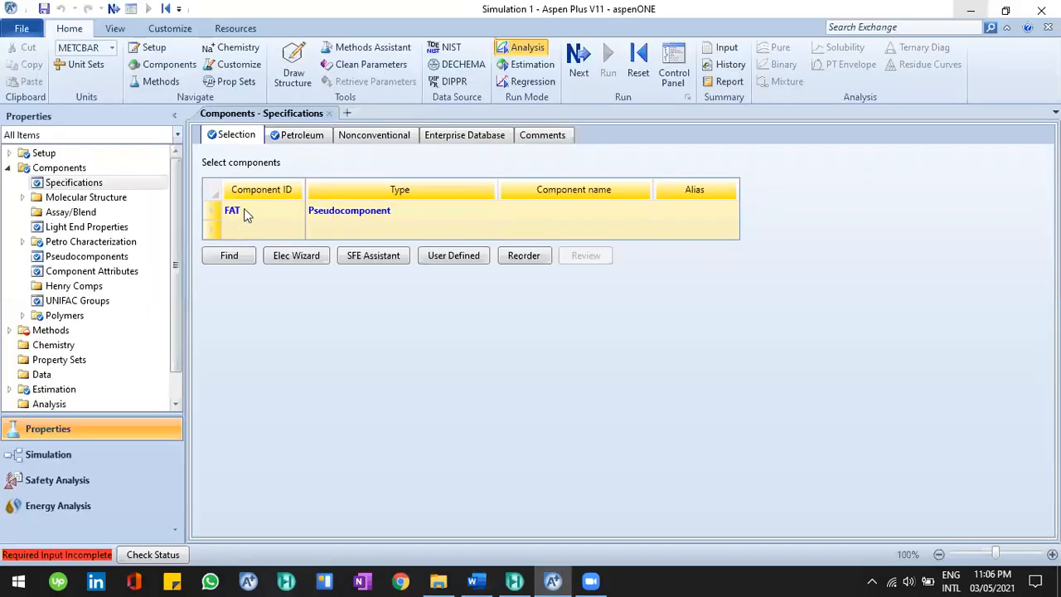
click(244, 208)
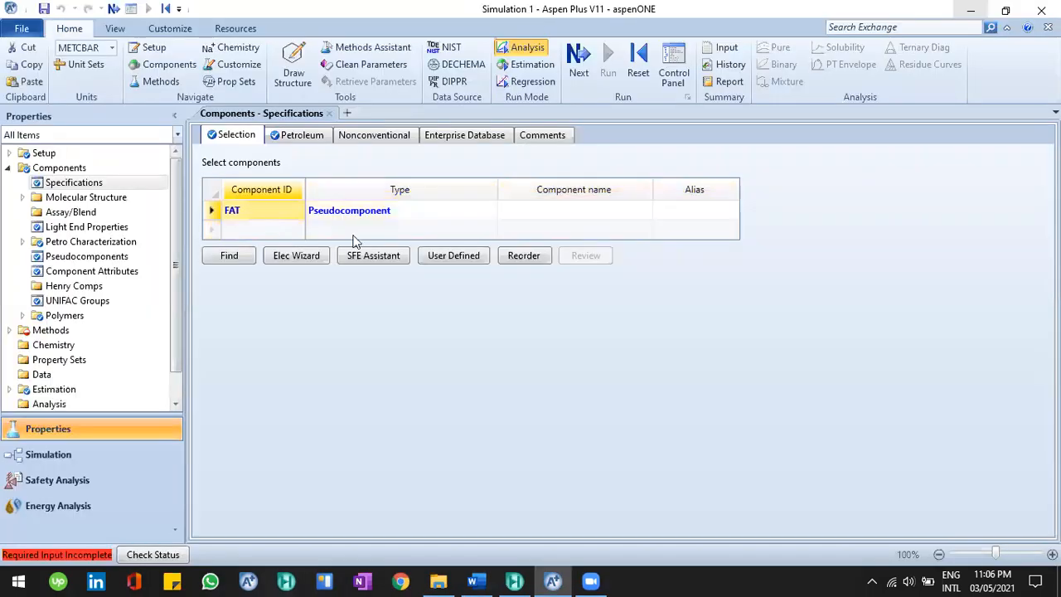
click(213, 211)
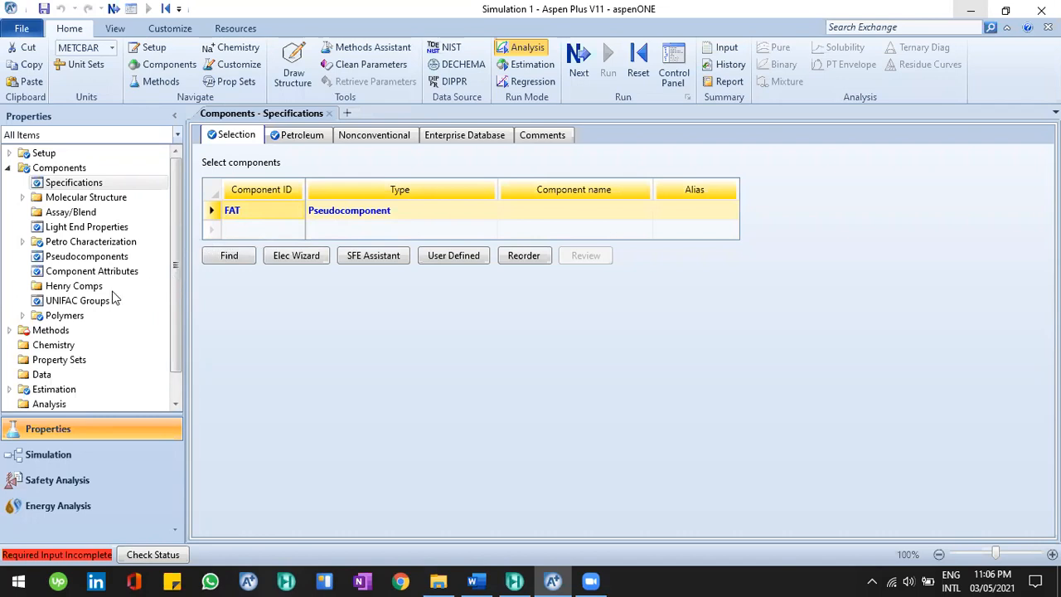
scroll(50, 307, down, 1)
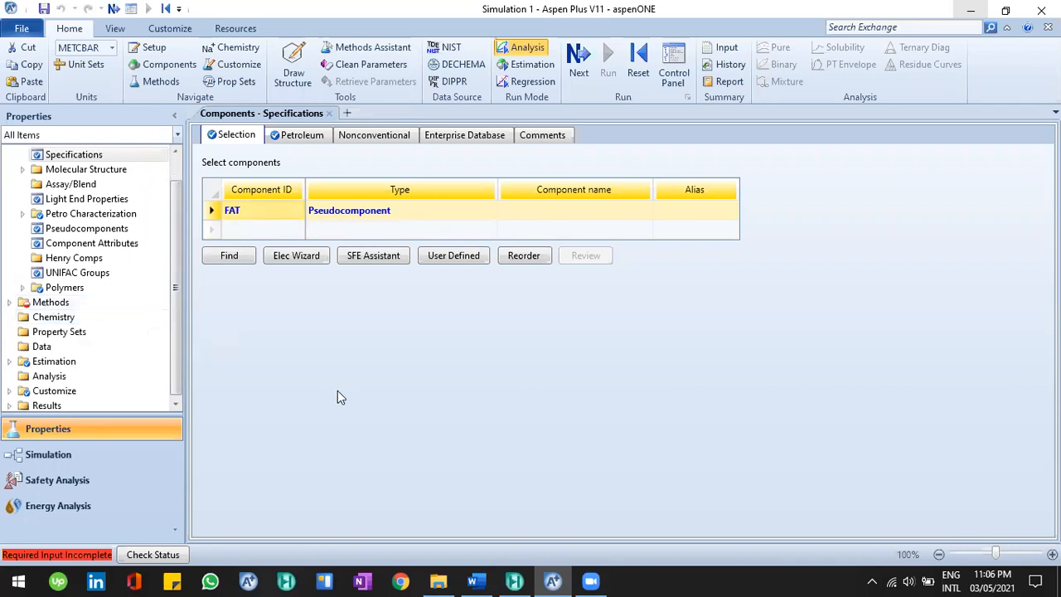
click(288, 236)
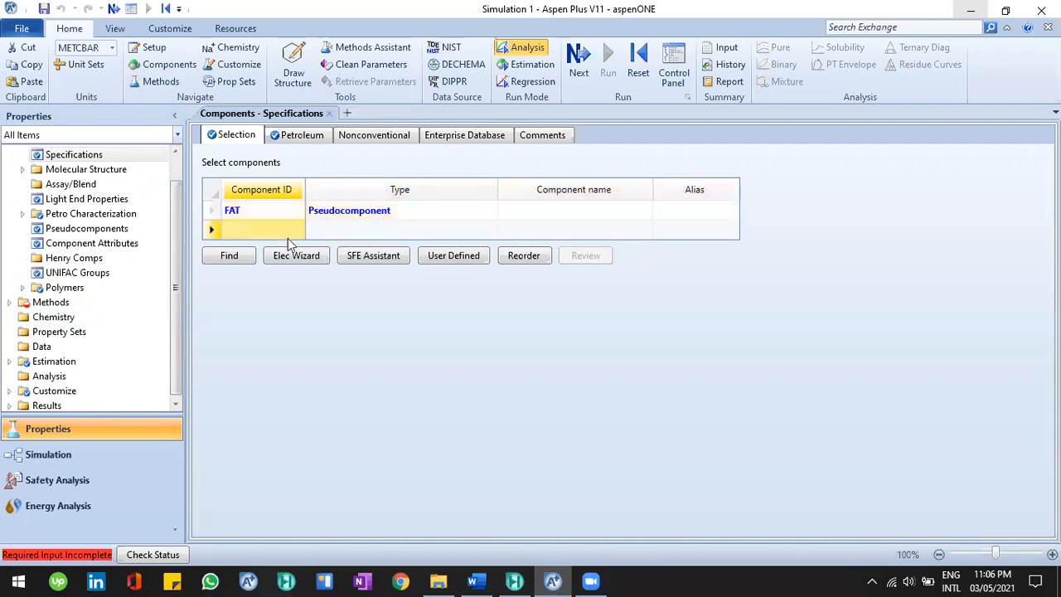
click(260, 216)
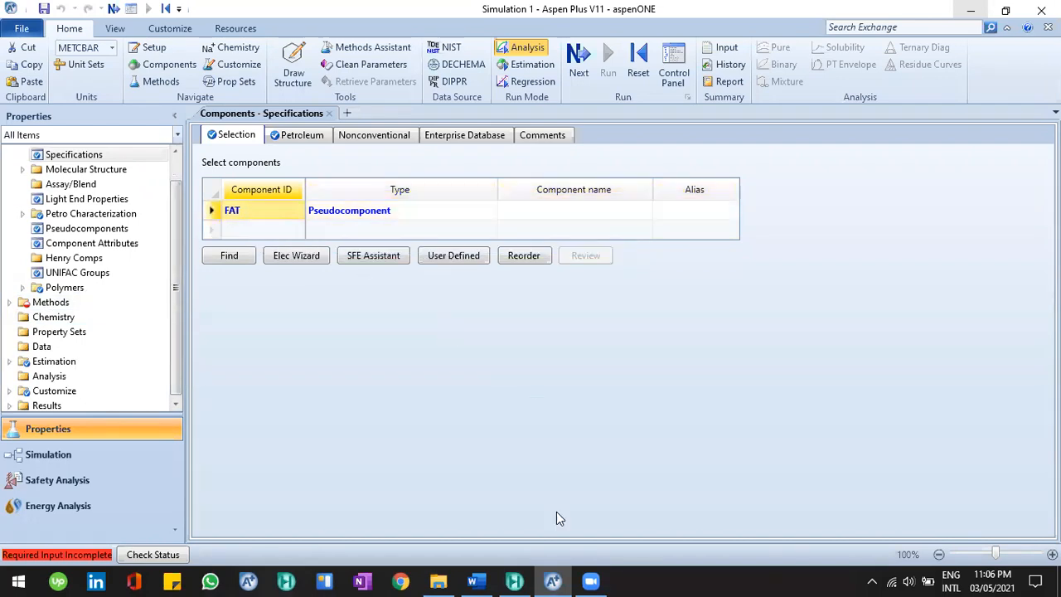
Switch to the Word document and highlight the 300 °C normal boiling point value in Example 5.
click(476, 580)
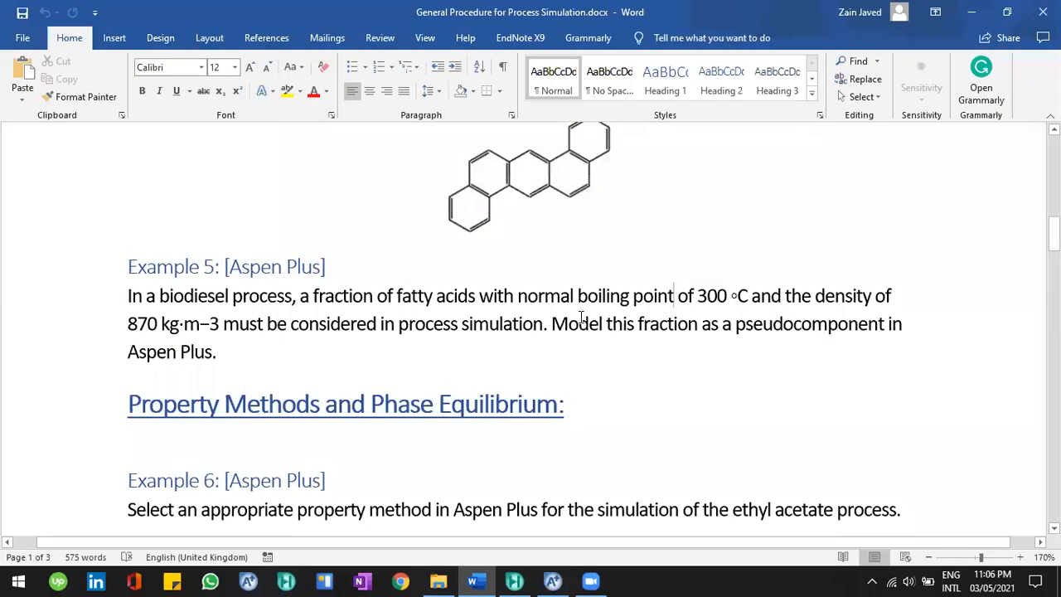
drag(518, 299, 578, 322)
click(687, 285)
drag(727, 297, 676, 307)
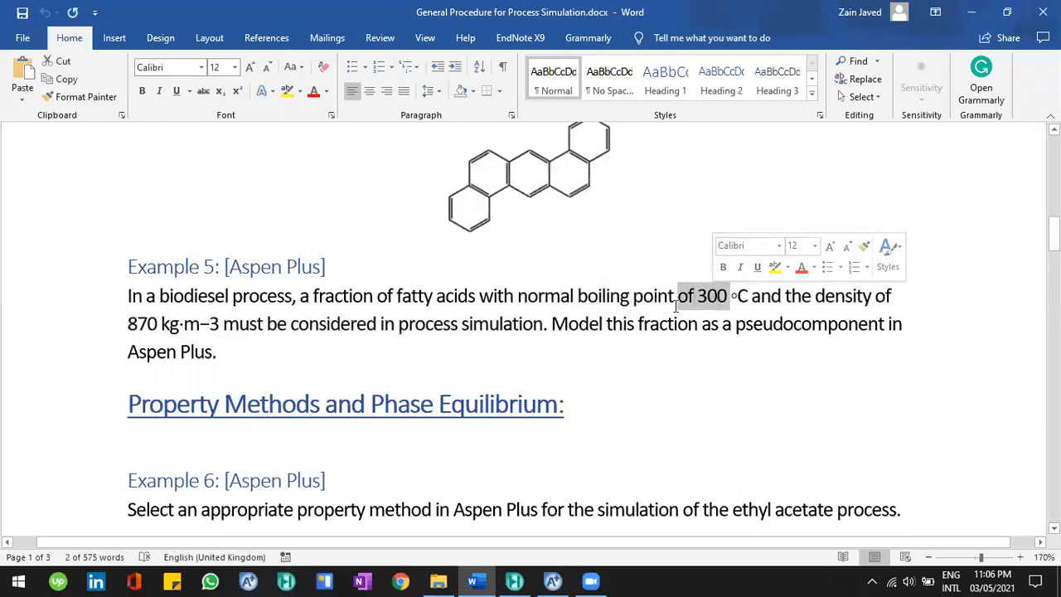
Review Examples 5, 4 and 3 in the Word document, highlighting the 250 °C boiling point in Example 3.
click(365, 328)
scroll(365, 327, up, 5)
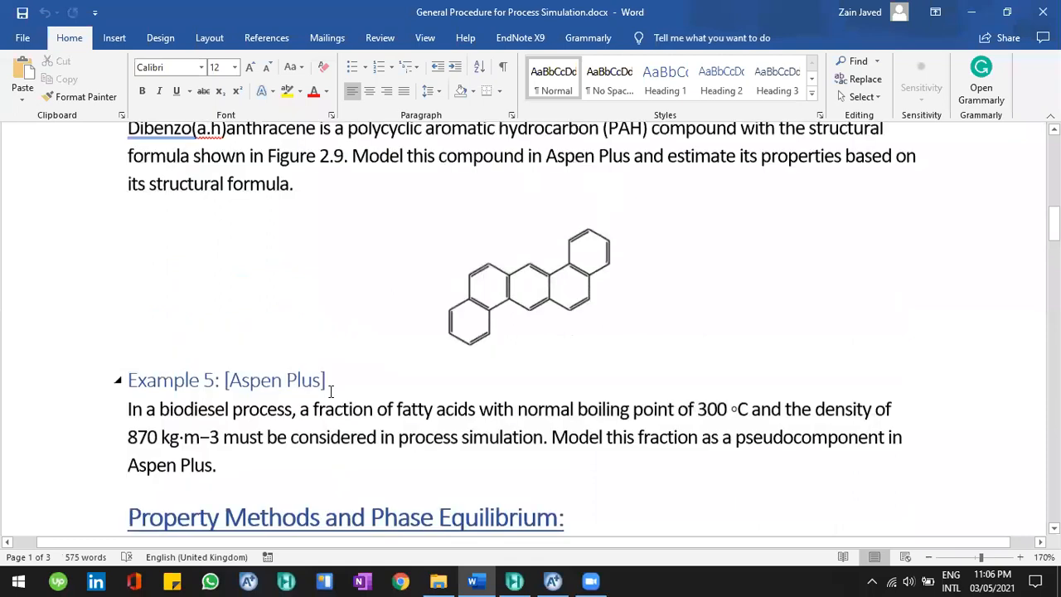
click(529, 342)
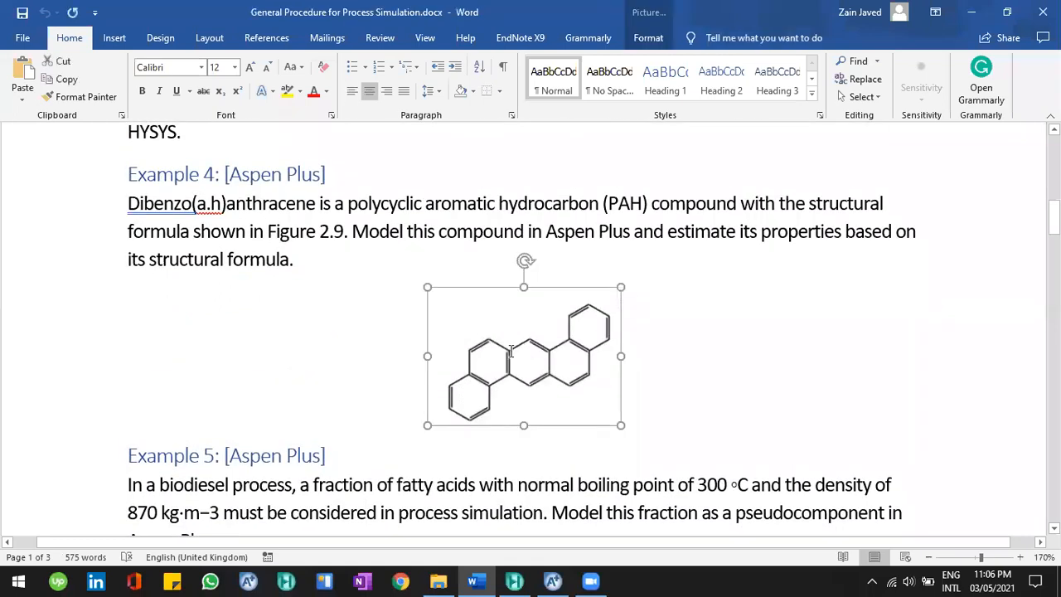
scroll(505, 351, up, 6)
click(437, 330)
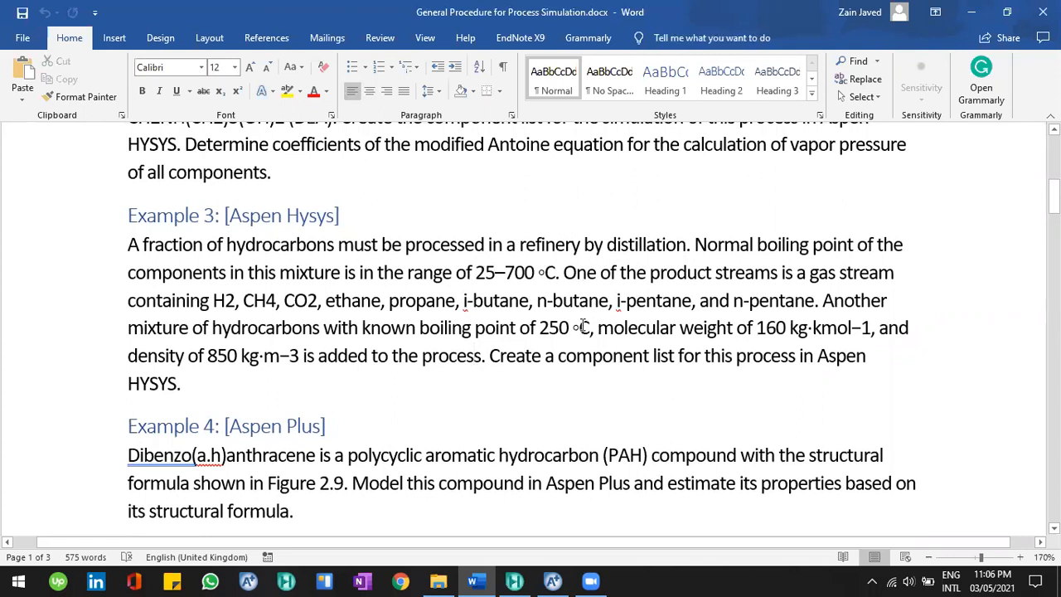
drag(584, 326, 526, 332)
click(757, 327)
scroll(259, 341, up, 3)
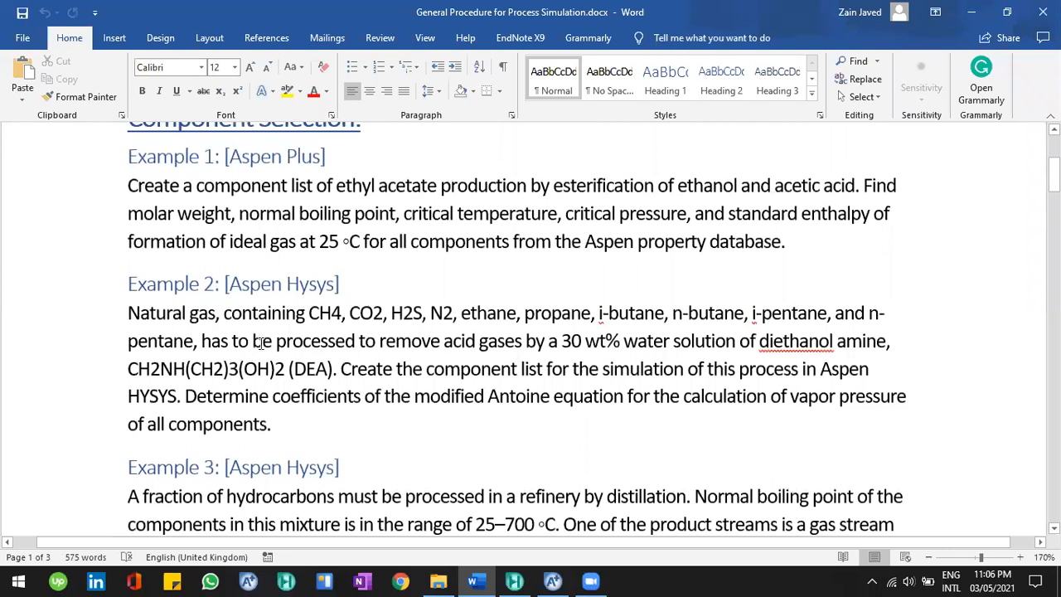
Highlight the natural gas components, diethanol amine and the DEA abbreviation in the Example 2 statement.
drag(404, 327, 309, 313)
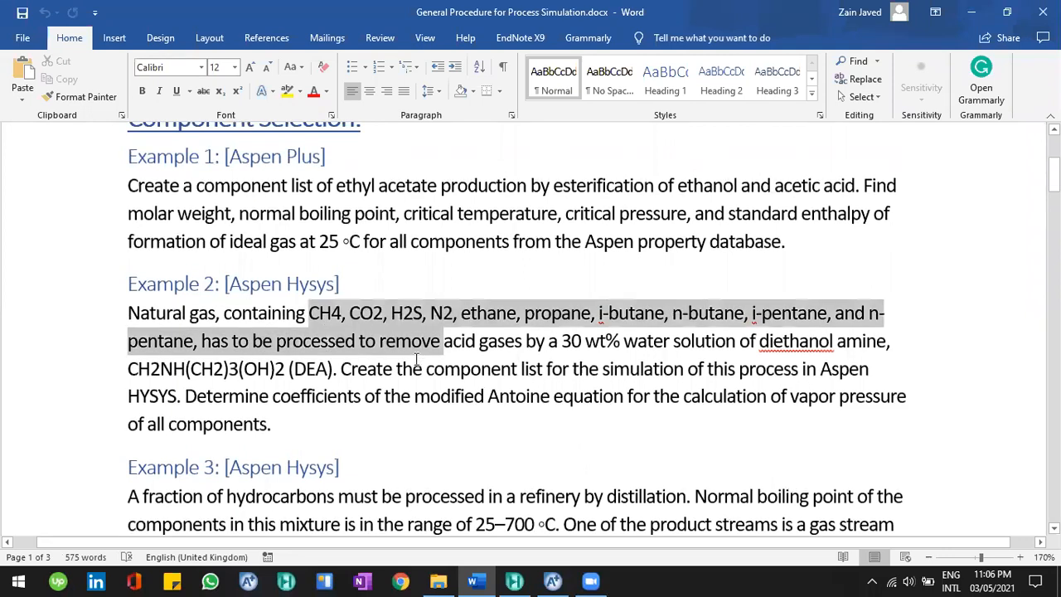
click(417, 362)
drag(762, 340, 884, 342)
click(450, 386)
drag(338, 372, 297, 370)
click(297, 371)
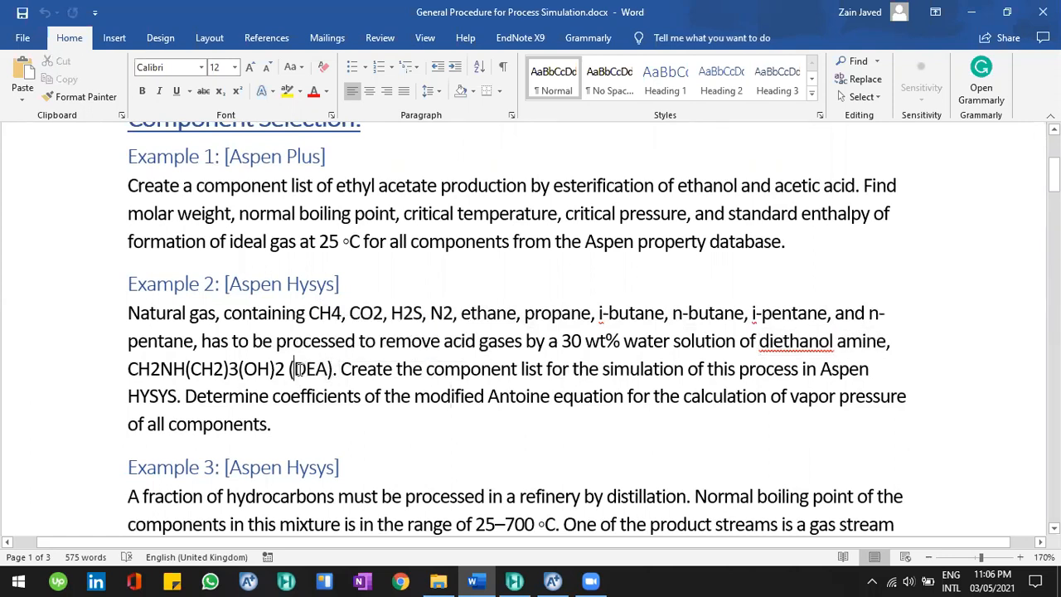
Review the Example 1 statement, highlighting the ethyl acetate production task and the properties required for all components.
scroll(297, 371, up, 3)
drag(365, 336, 456, 340)
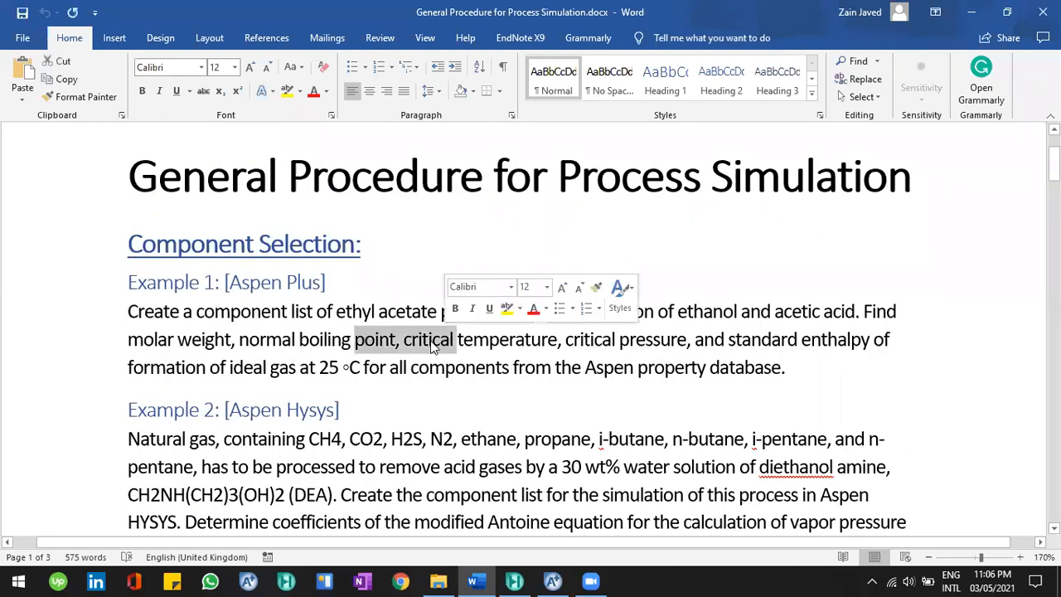
click(345, 351)
drag(331, 317, 371, 342)
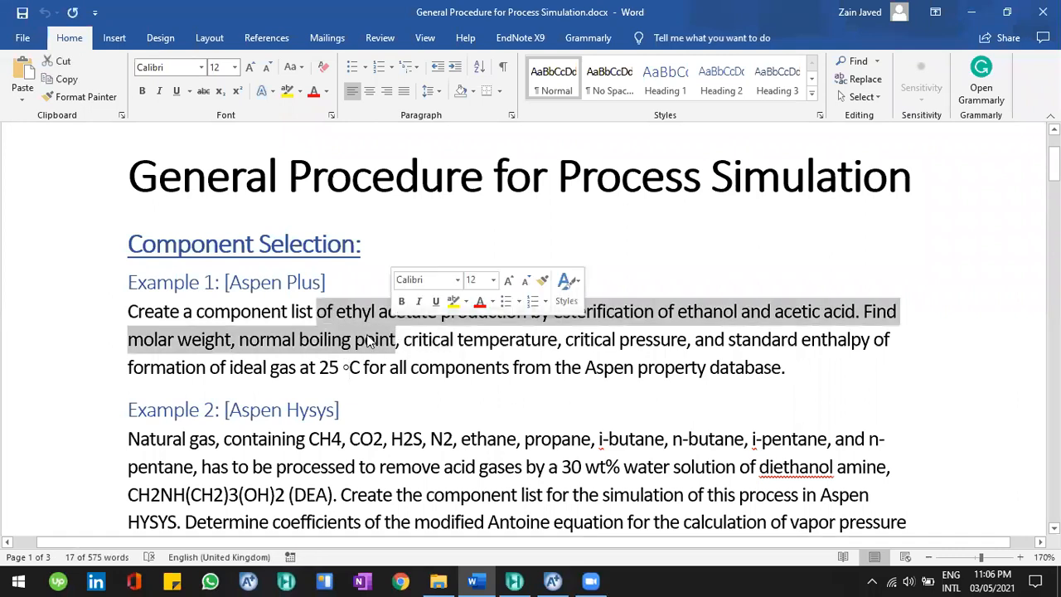
click(342, 339)
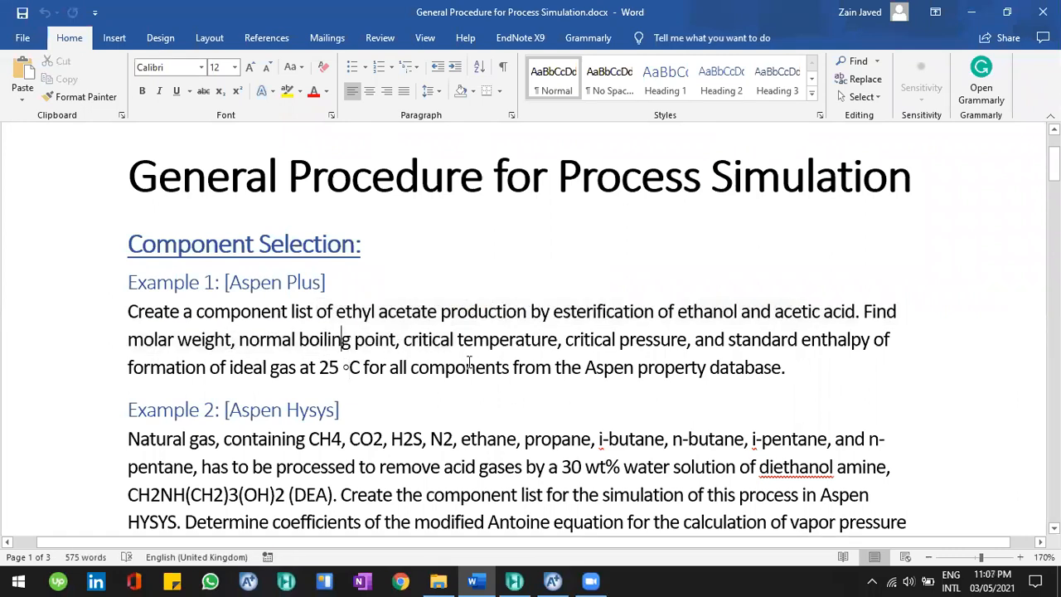
drag(364, 368, 512, 369)
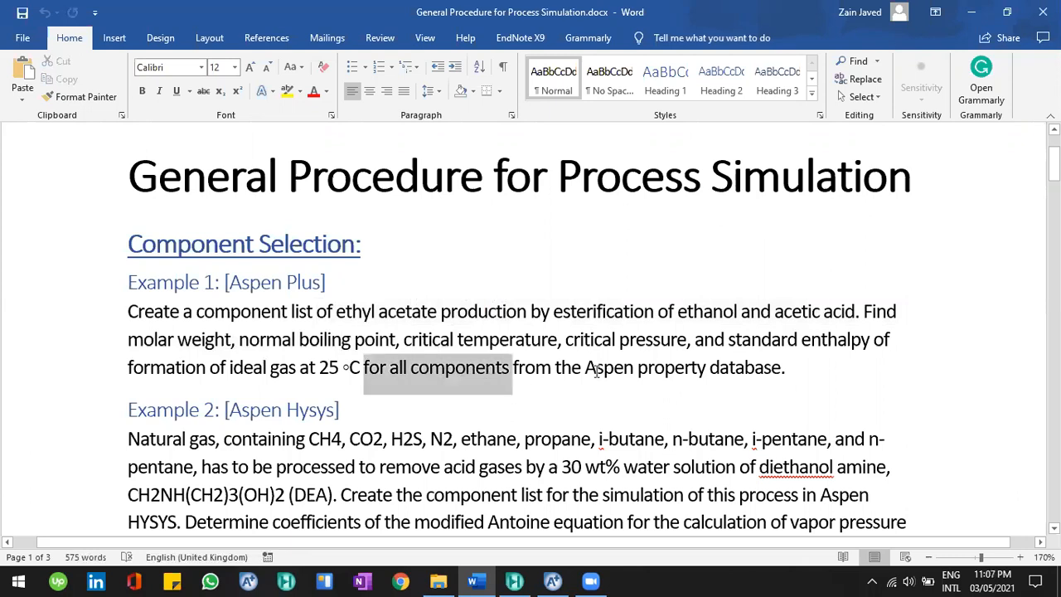
drag(596, 371, 641, 365)
click(639, 367)
drag(369, 344, 541, 355)
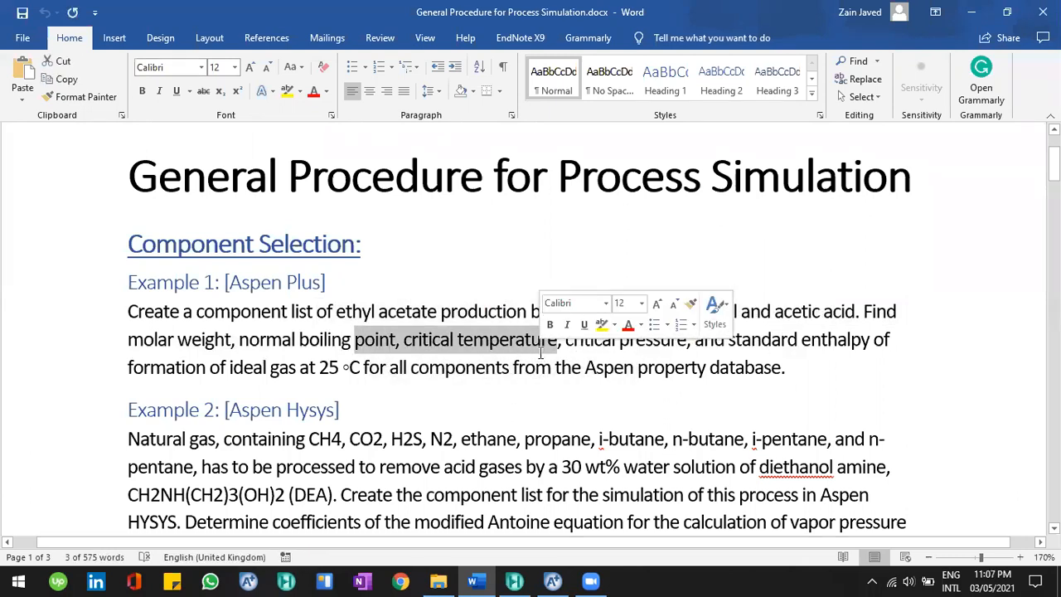
click(540, 354)
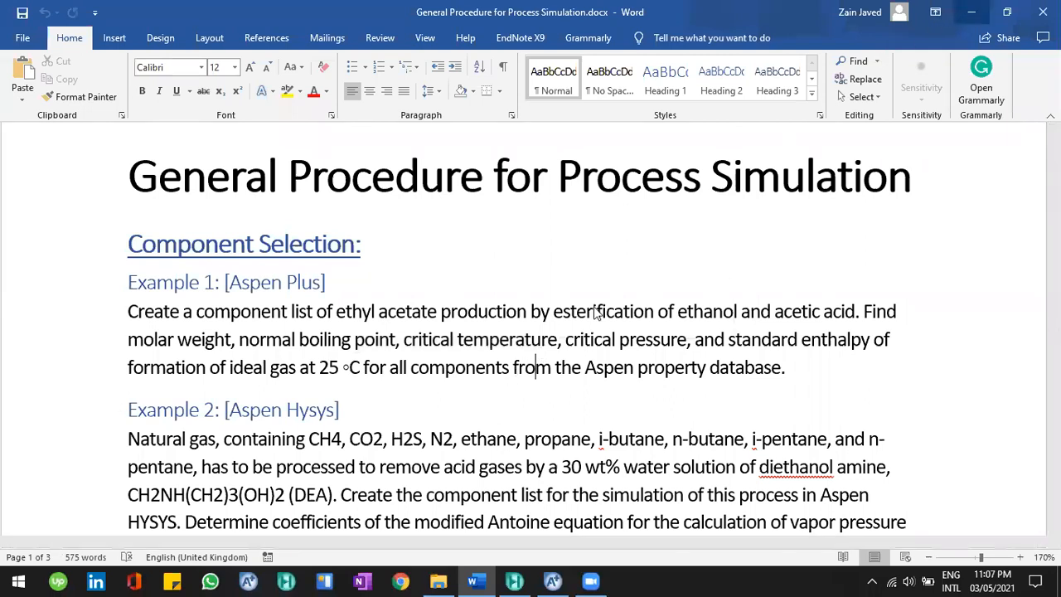
Glance at the FAT pseudocomponent in Aspen Plus, and return to Word to review the Example 5 and Example 6 statements.
key(alt+Tab)
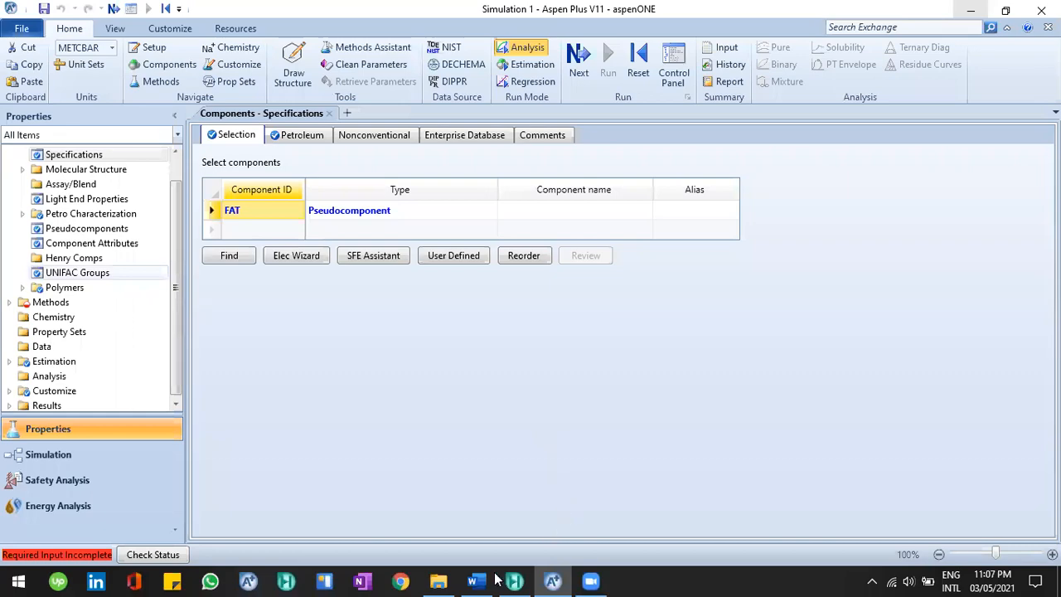
key(alt+Tab)
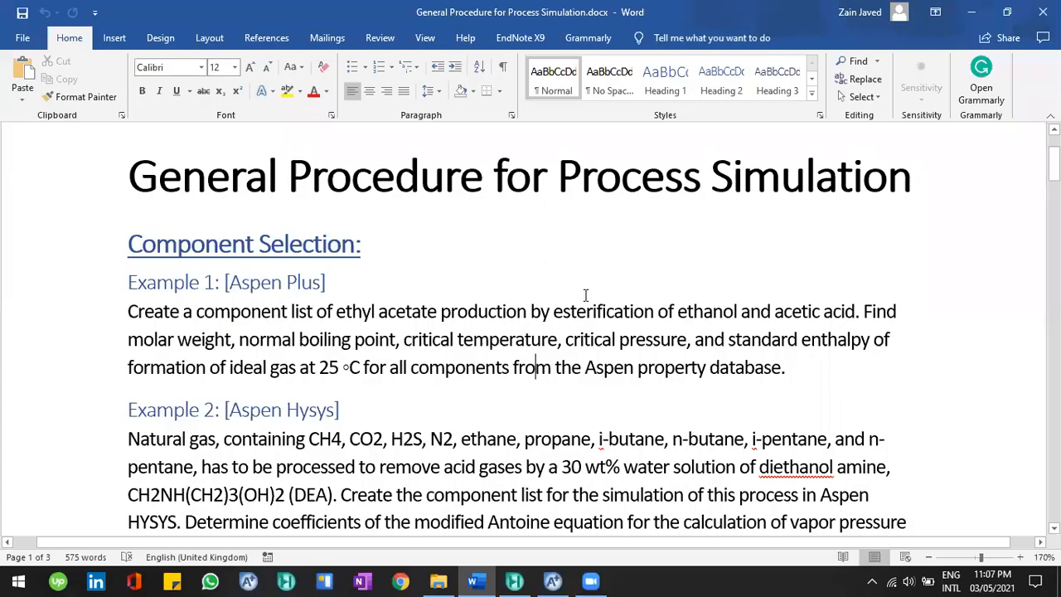
scroll(586, 292, down, 6)
scroll(585, 296, down, 4)
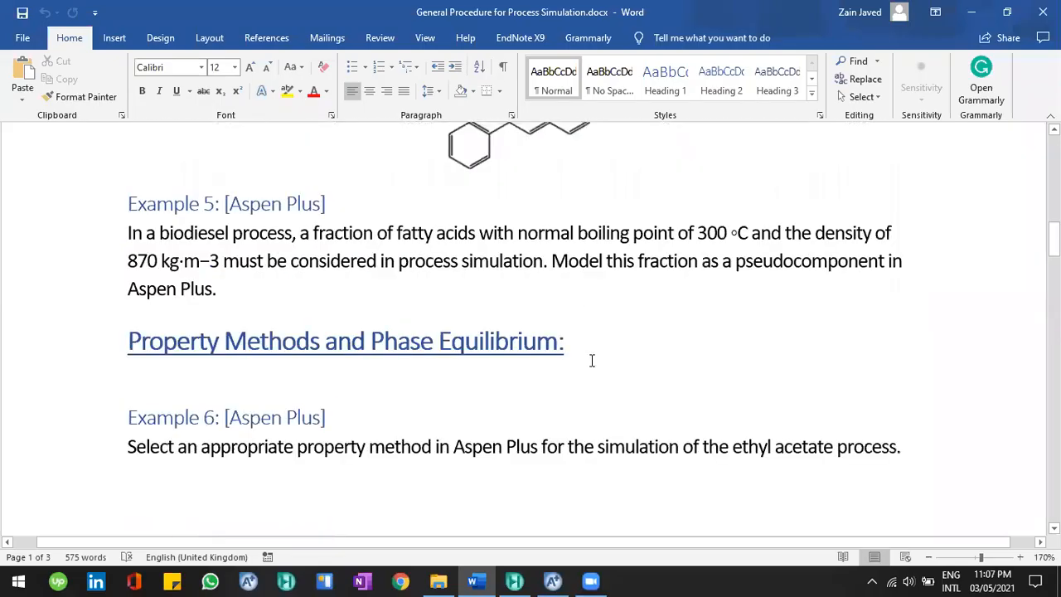
ctrl+scroll(592, 358, down, 3)
scroll(409, 514, up, 2)
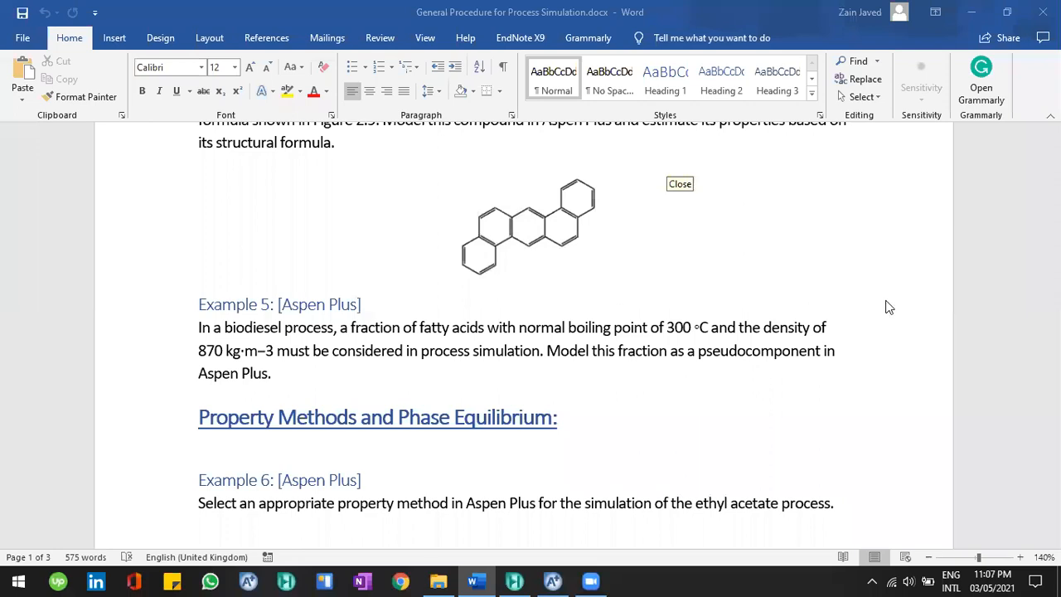
scroll(886, 307, down, 2)
scroll(885, 307, up, 1)
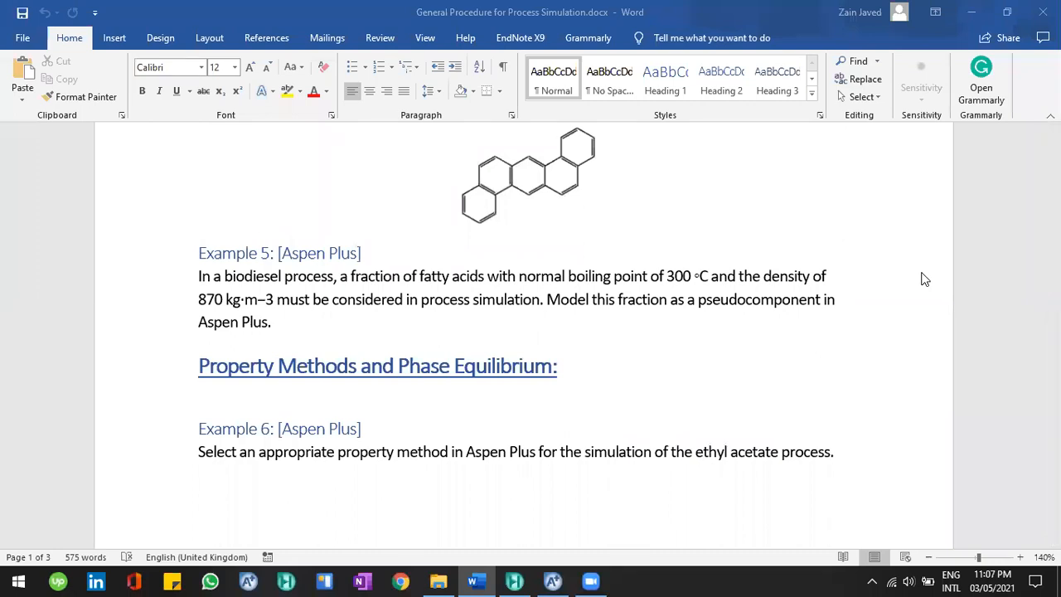
scroll(812, 321, down, 1)
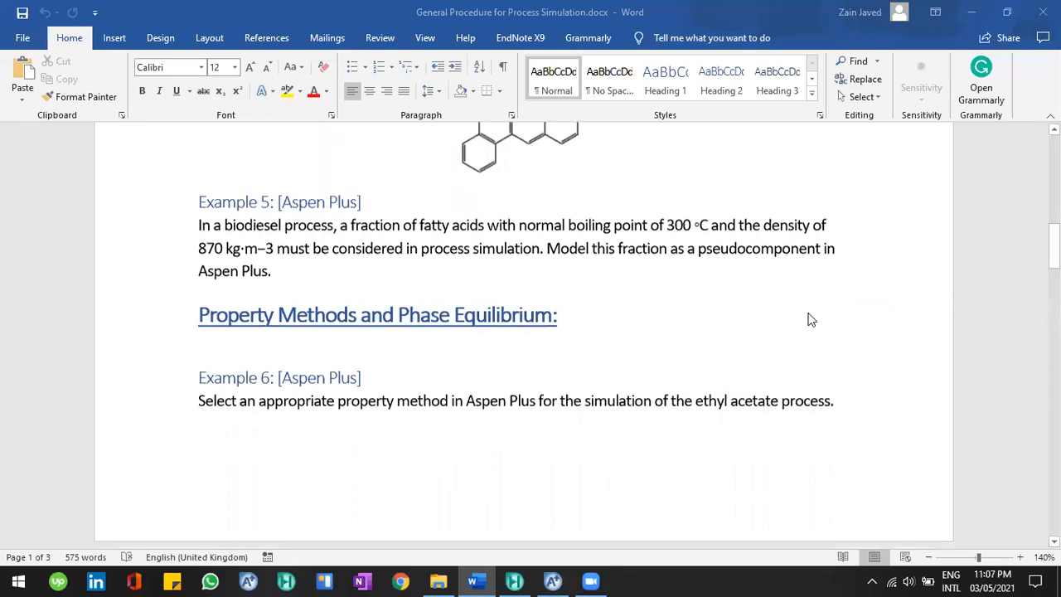
scroll(812, 320, up, 2)
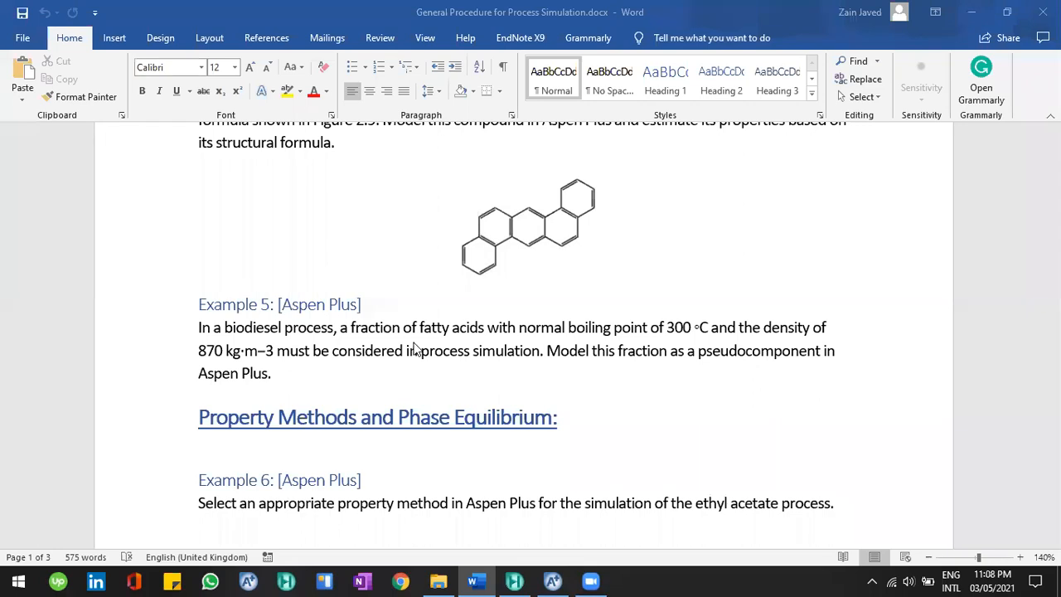
Look through the document from Example 6 past the Chemistry and Reactions section and the Aspen Plus flowsheet diagram.
scroll(415, 344, down, 5)
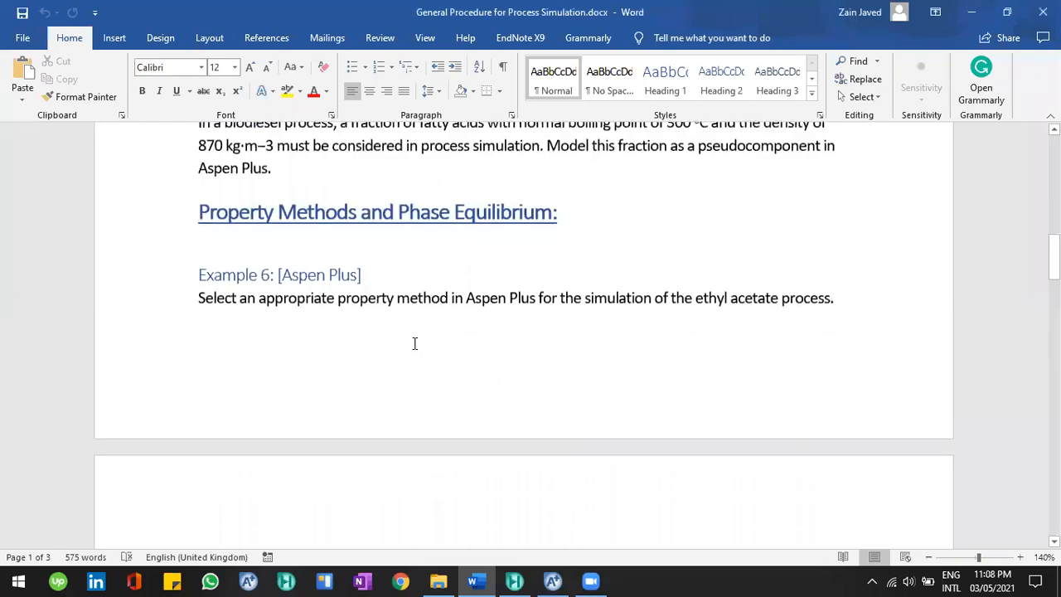
scroll(594, 358, down, 3)
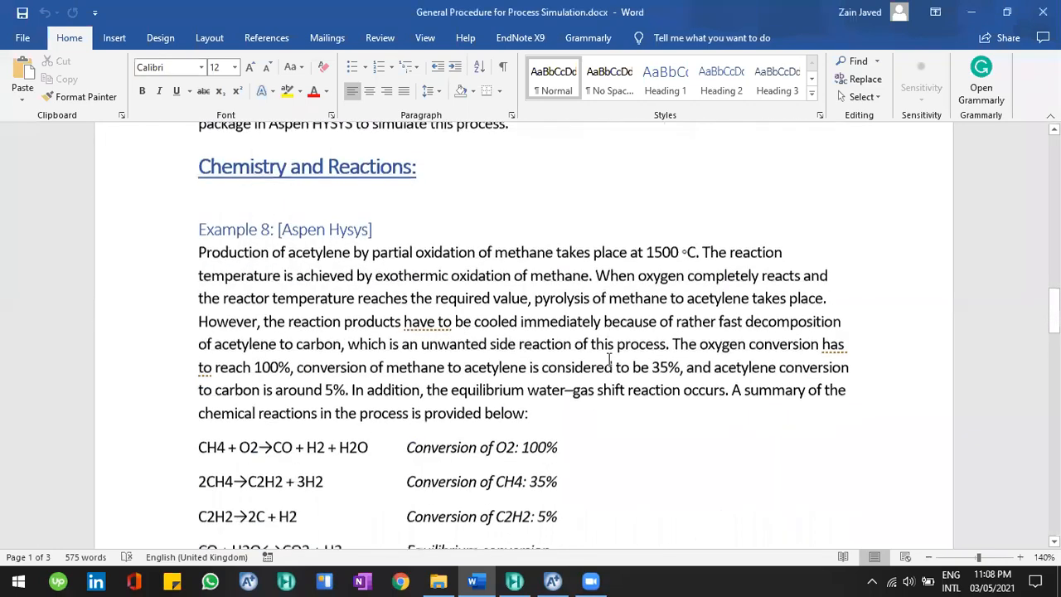
scroll(422, 171, down, 4)
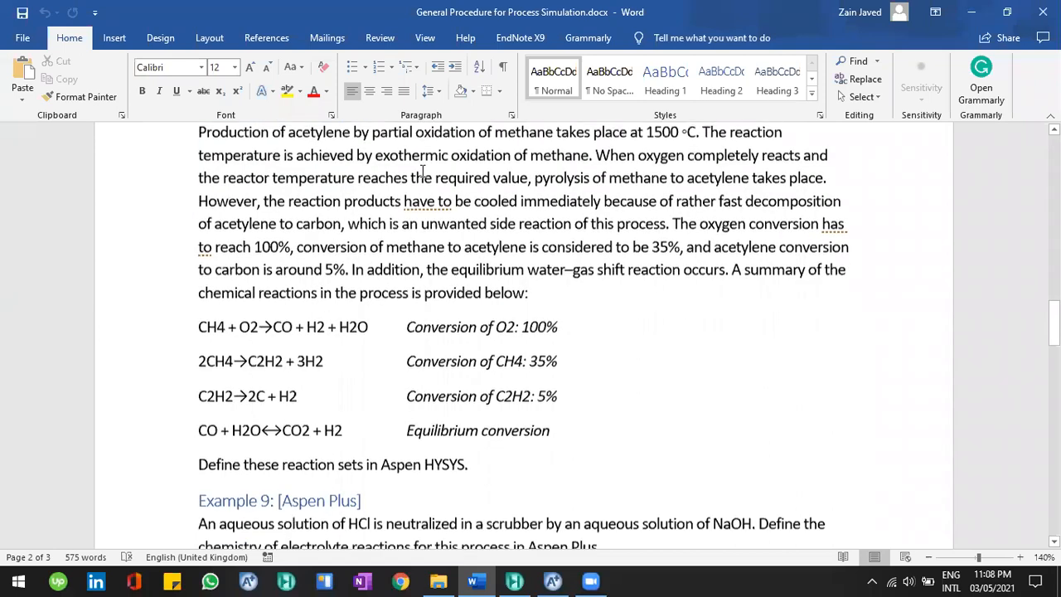
scroll(365, 199, down, 6)
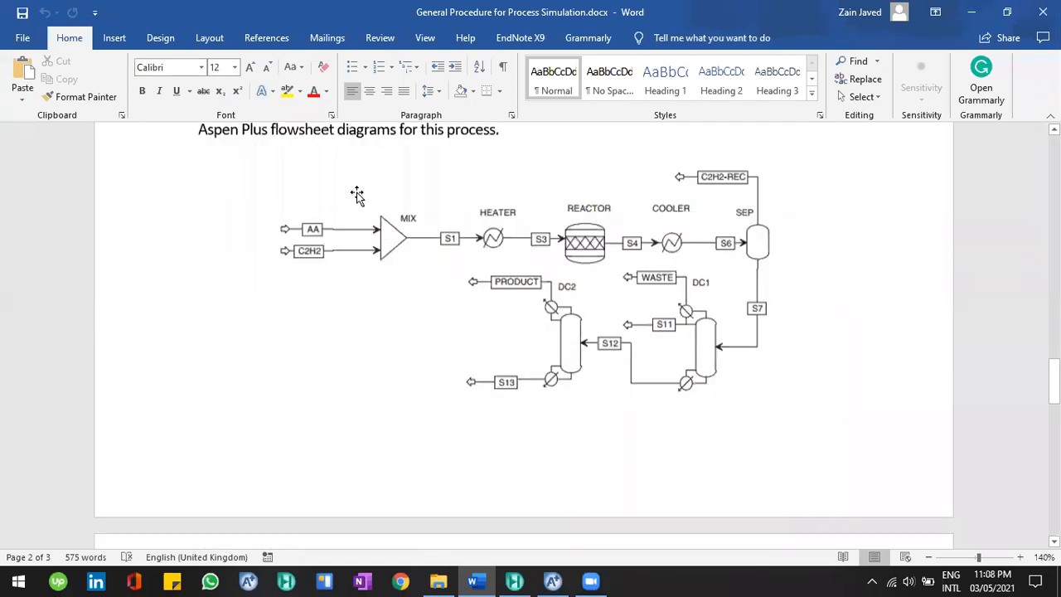
scroll(399, 219, down, 5)
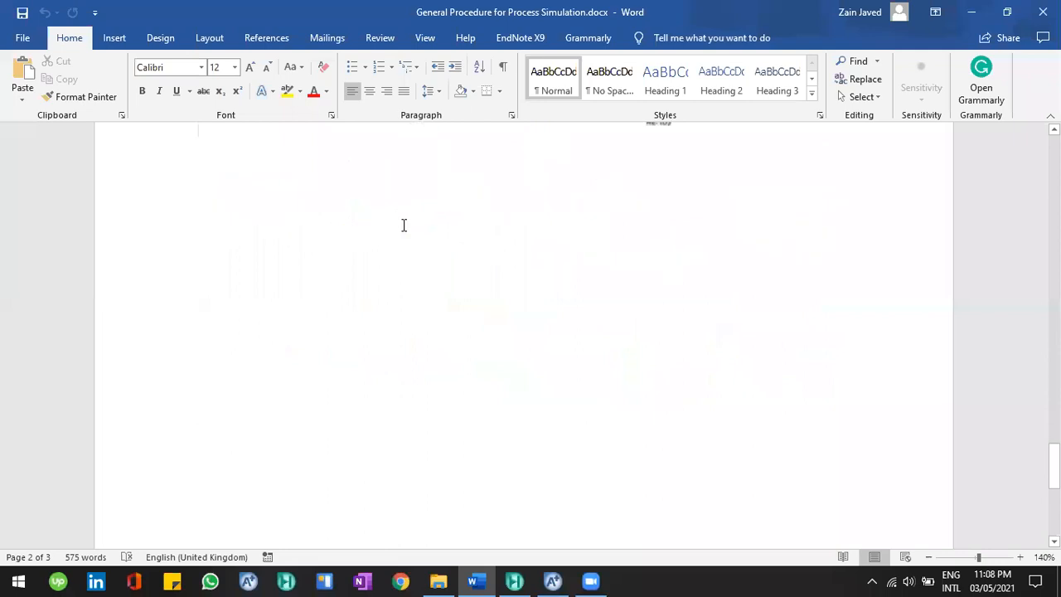
Return to the Component Selection section at the start of the document and review its examples up to Example 4.
scroll(403, 227, up, 1)
scroll(404, 227, up, 5)
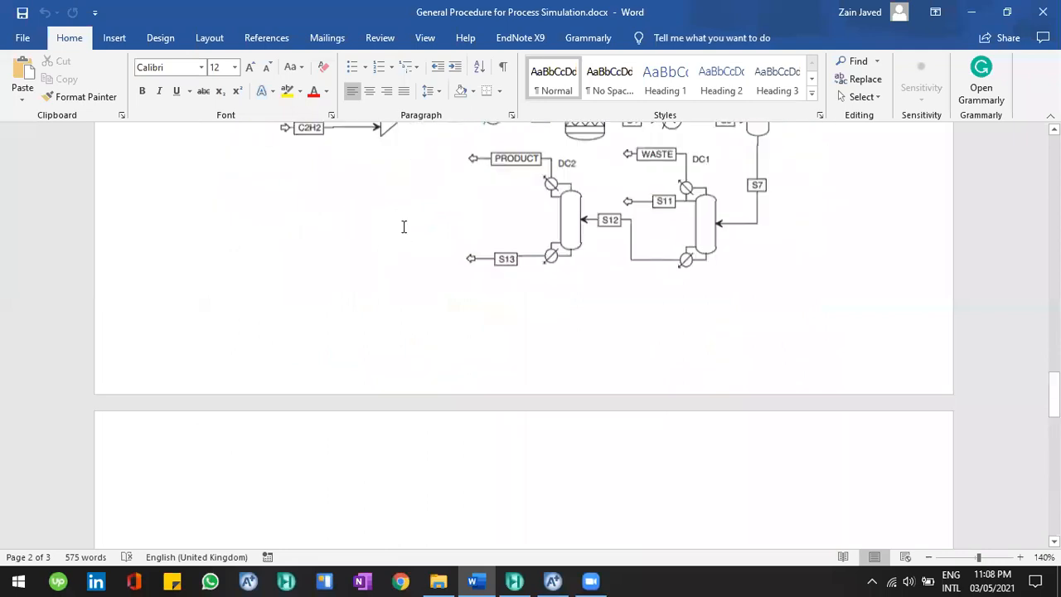
scroll(404, 226, up, 10)
scroll(403, 227, up, 8)
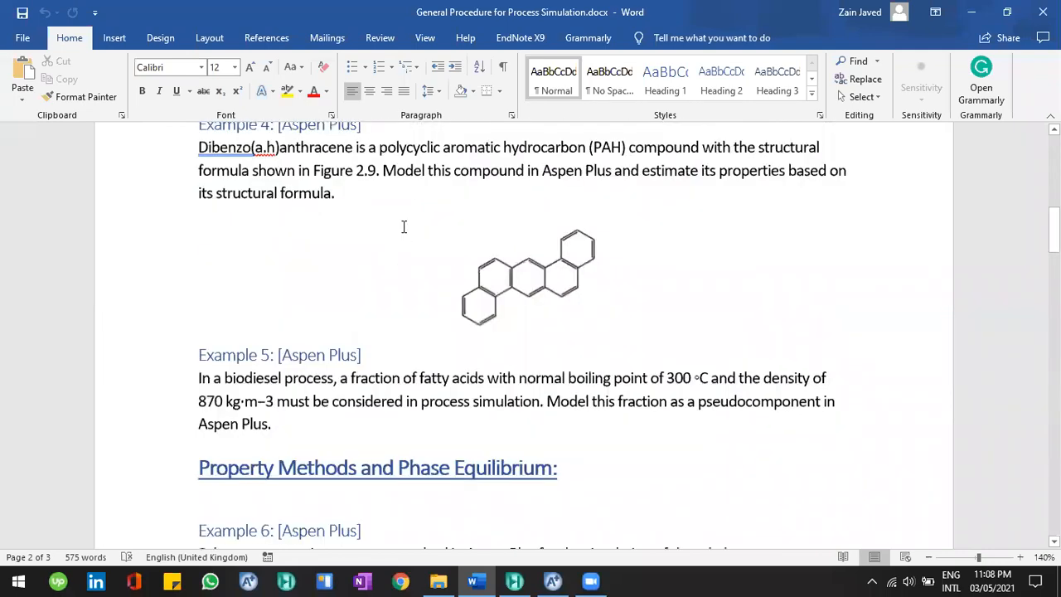
scroll(404, 226, up, 8)
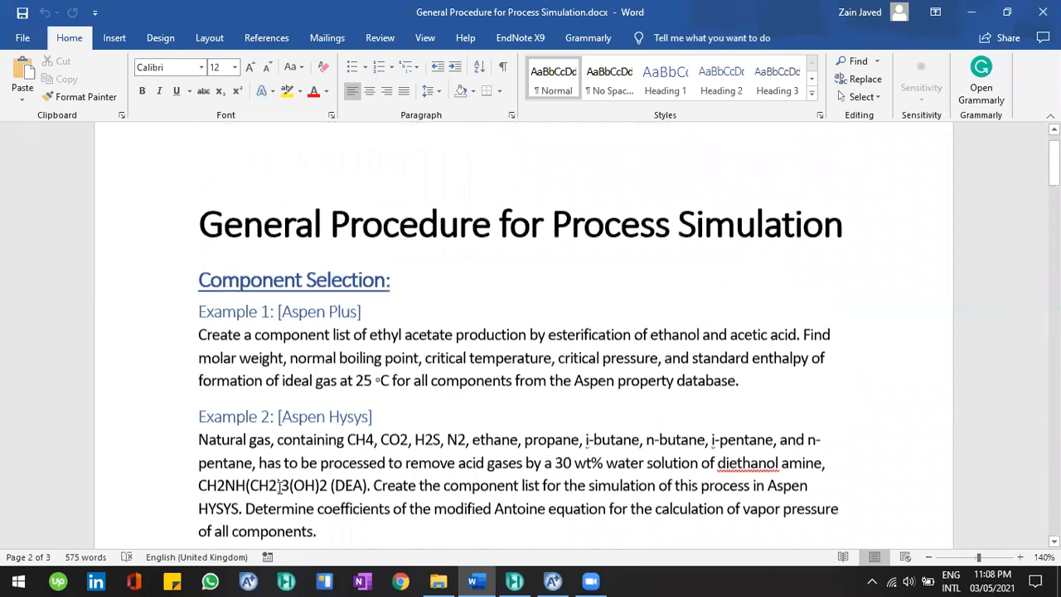
scroll(279, 487, down, 5)
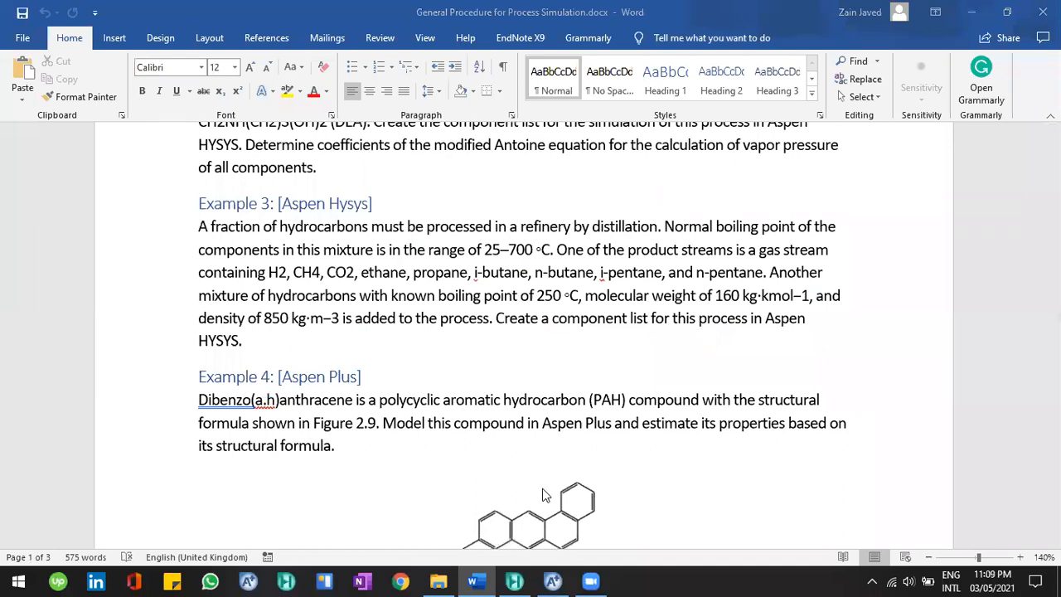
Switch to Aspen HYSYS, view the Create a batch of hypos settings and return the method to Create and Edit Hypos.
click(514, 580)
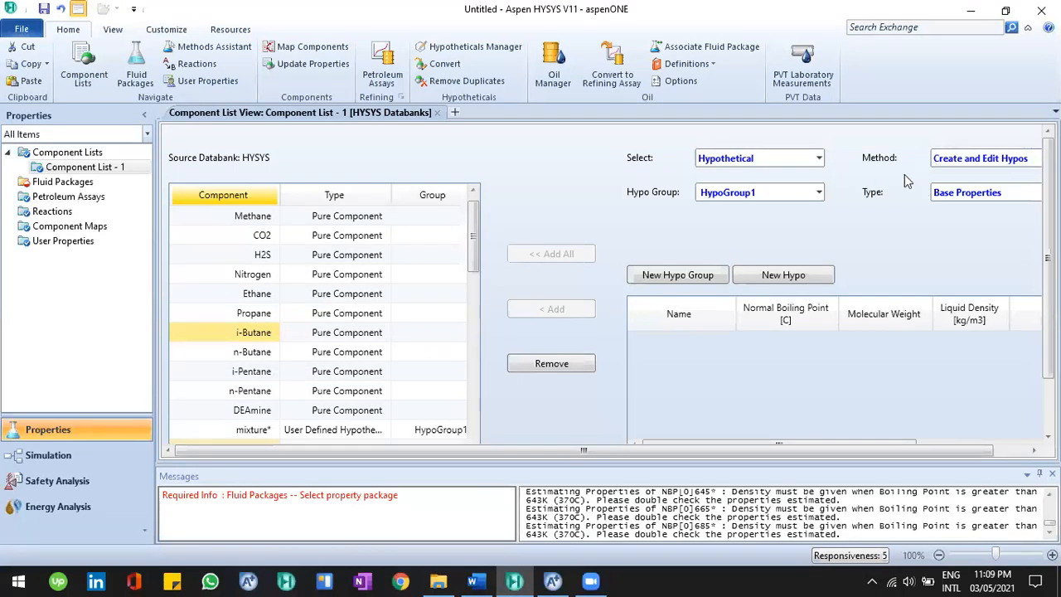
click(1021, 166)
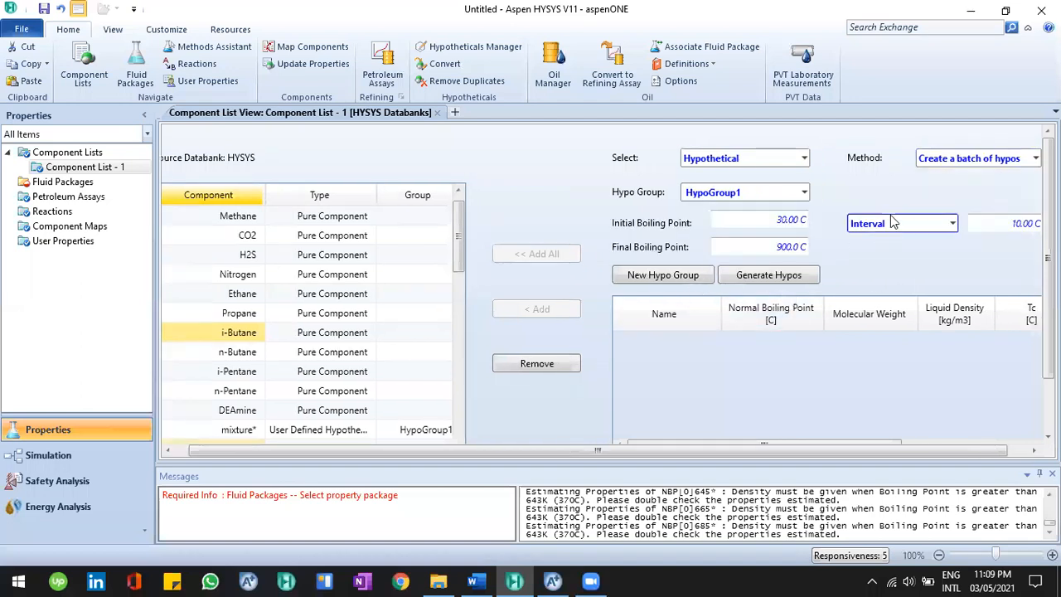
click(964, 162)
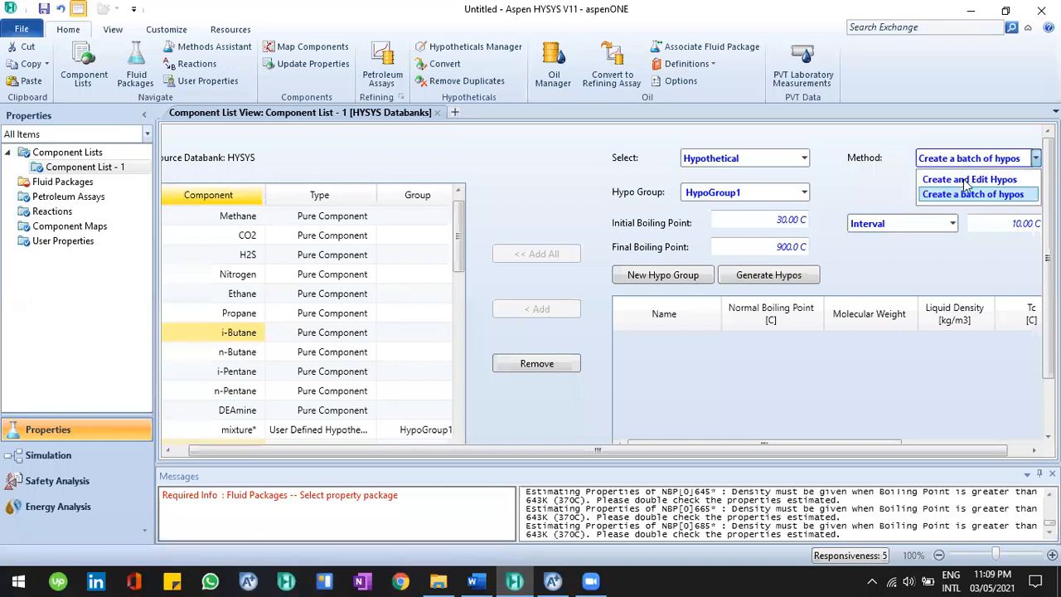
click(966, 180)
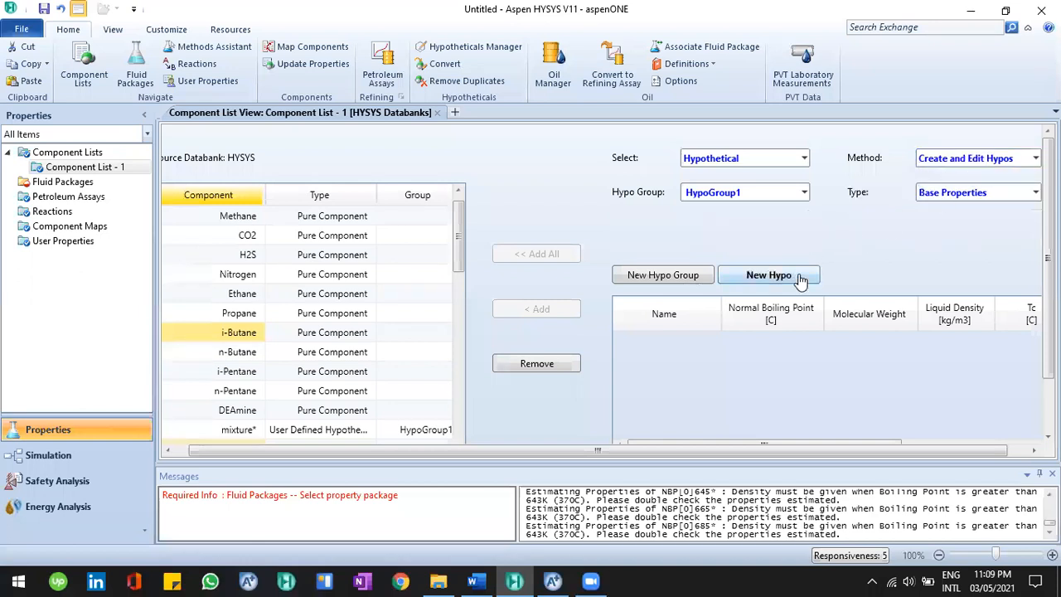
Examine the boiling point range and interval inputs for batch hypos again, and restore the Create and Edit Hypos method.
click(937, 169)
click(929, 193)
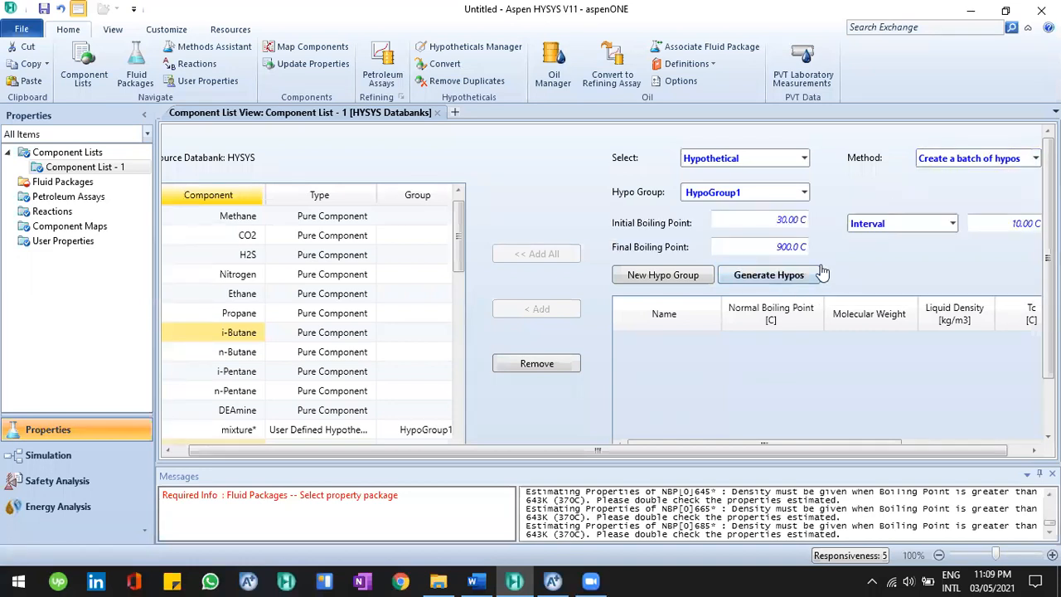
drag(883, 444, 858, 452)
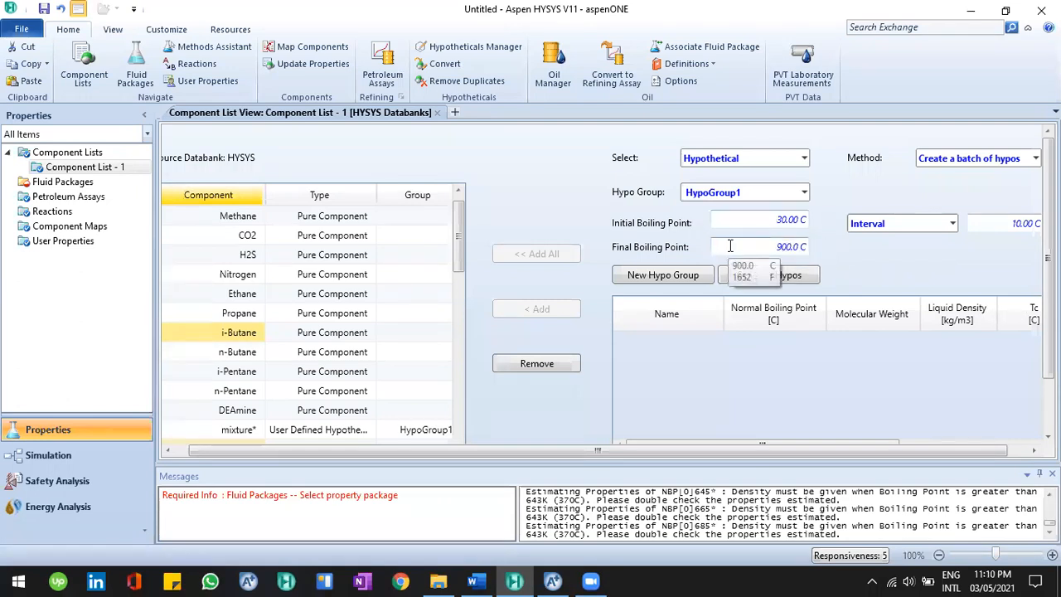
click(943, 161)
click(945, 176)
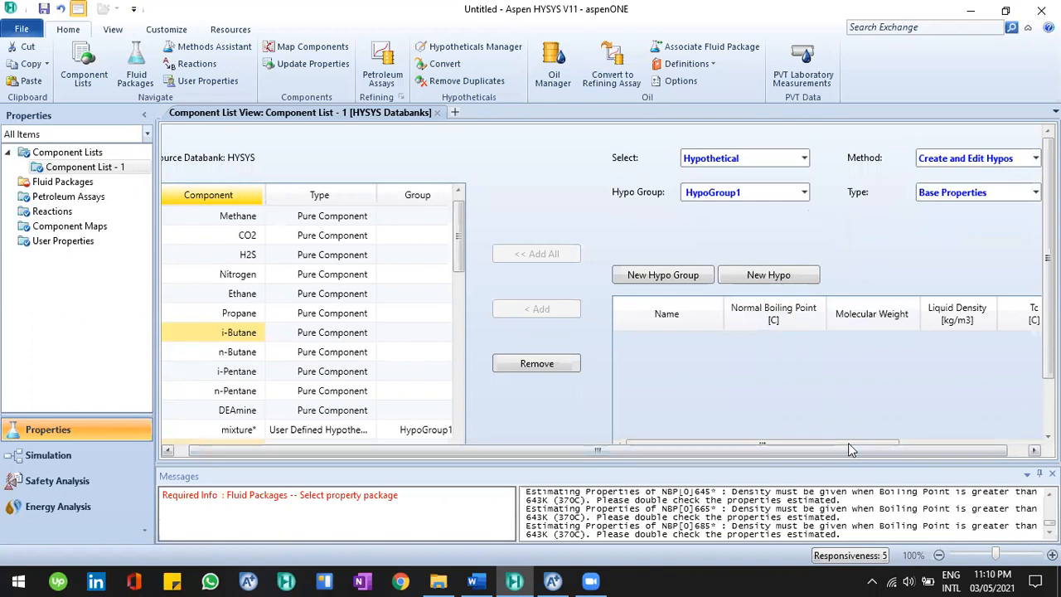
Look across the base property columns of the hypothetical components table for HypoGroup1.
drag(860, 444, 915, 433)
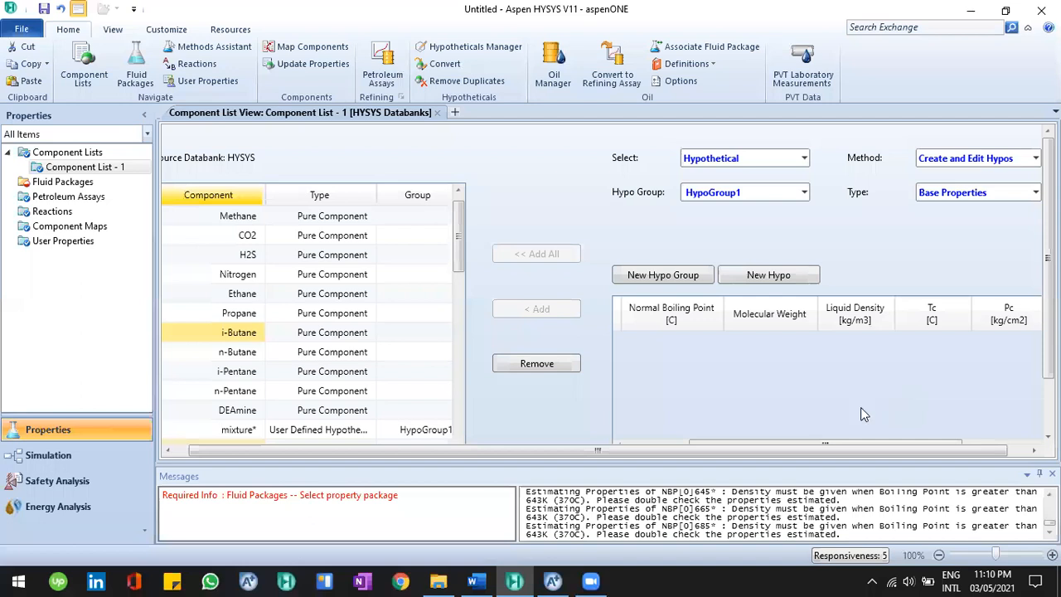
drag(847, 444, 782, 455)
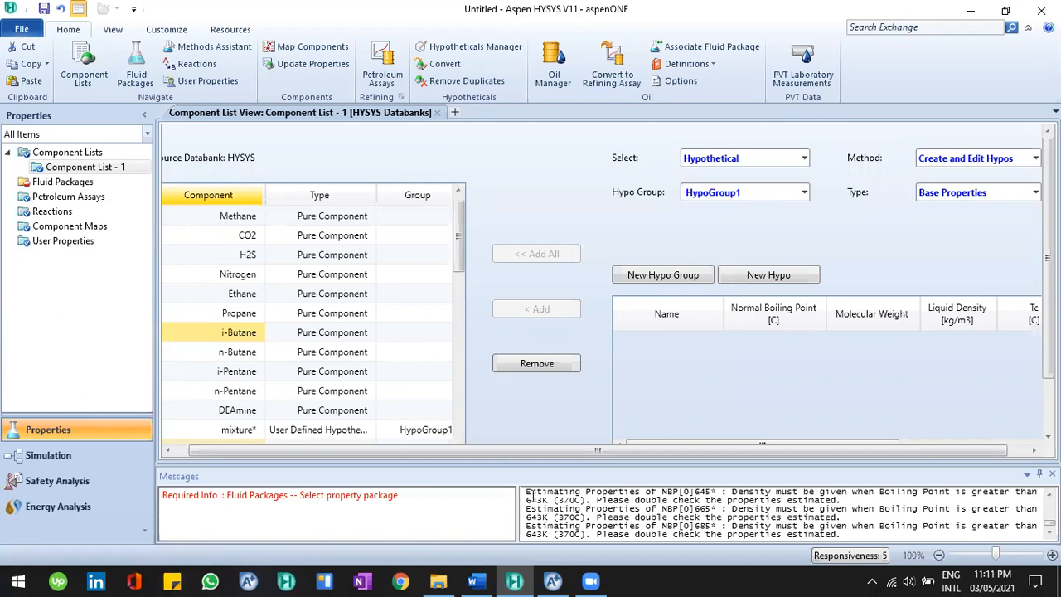
Switch to Aspen Plus, open the FAT molecular structure and view the Molecule Editor for drawing or importing its graphical structure.
click(553, 581)
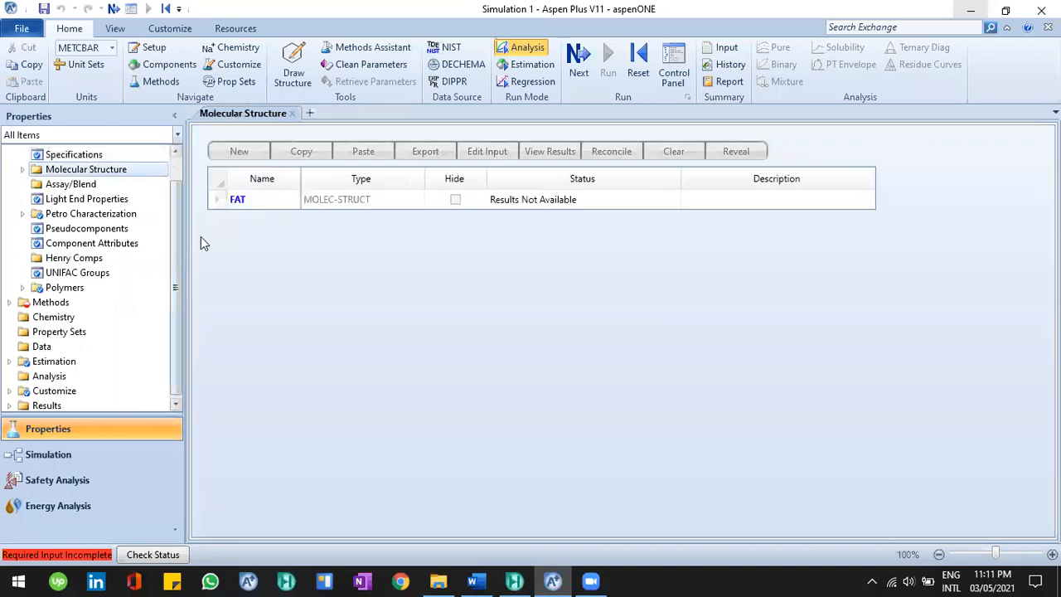
double_click(253, 200)
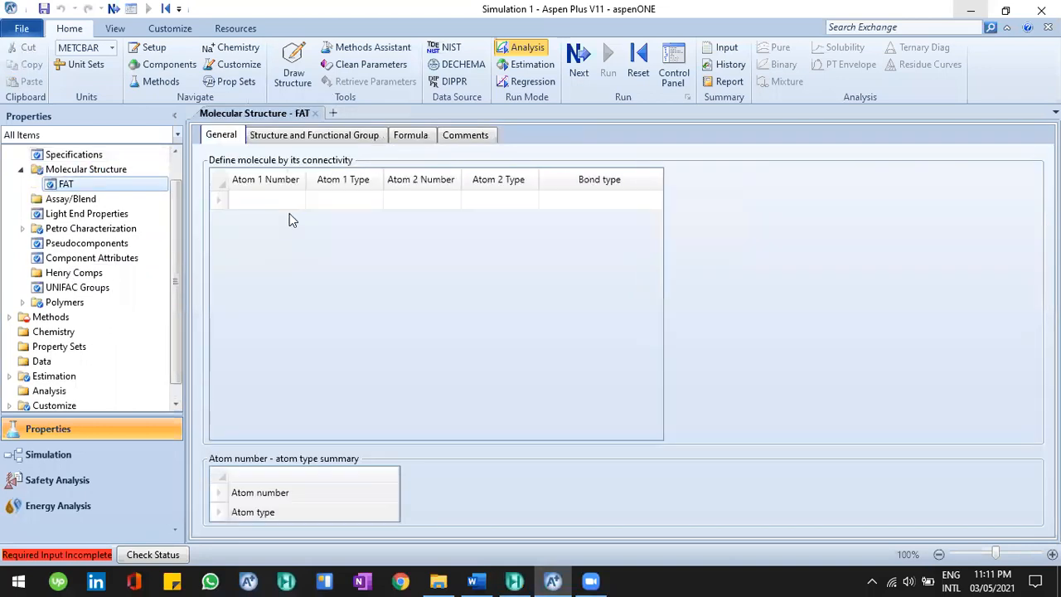
click(317, 138)
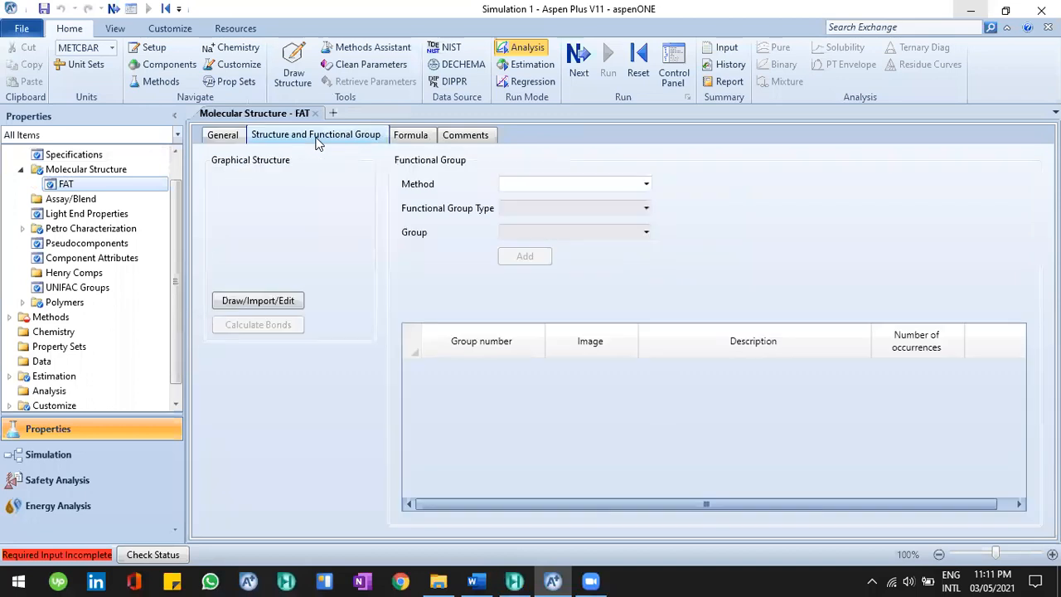
click(297, 301)
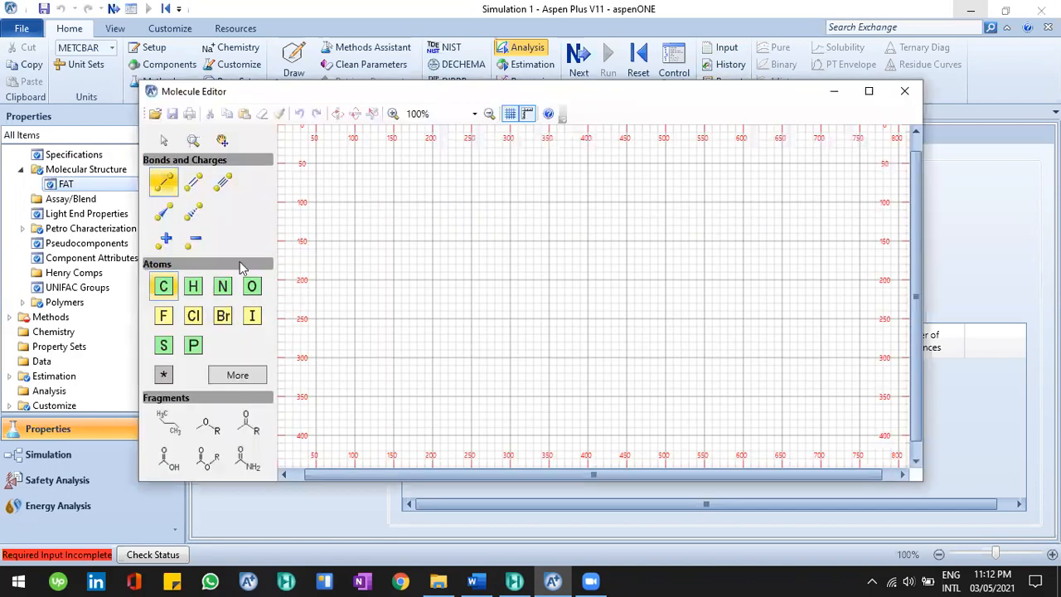
click(154, 116)
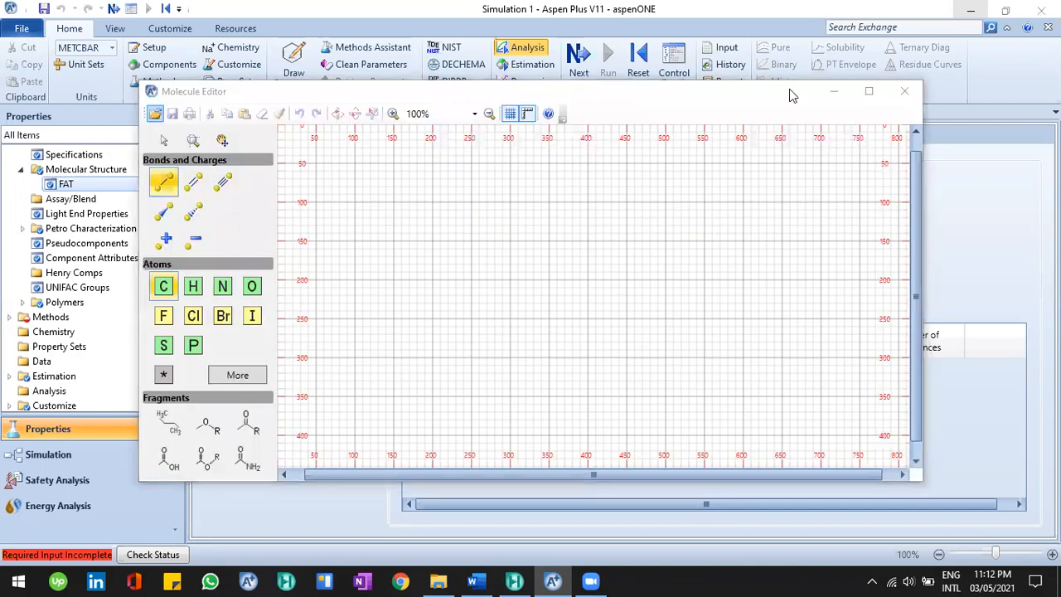
click(652, 117)
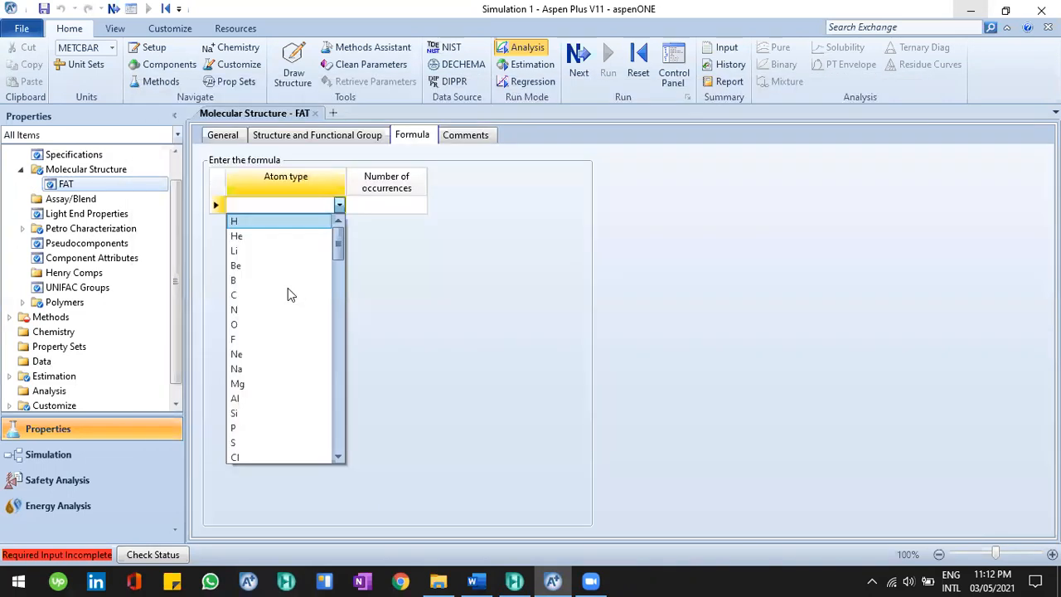
Enter the FAT molecular formula as atom type C with 14 occurrences and atom type H with 5.
click(384, 204)
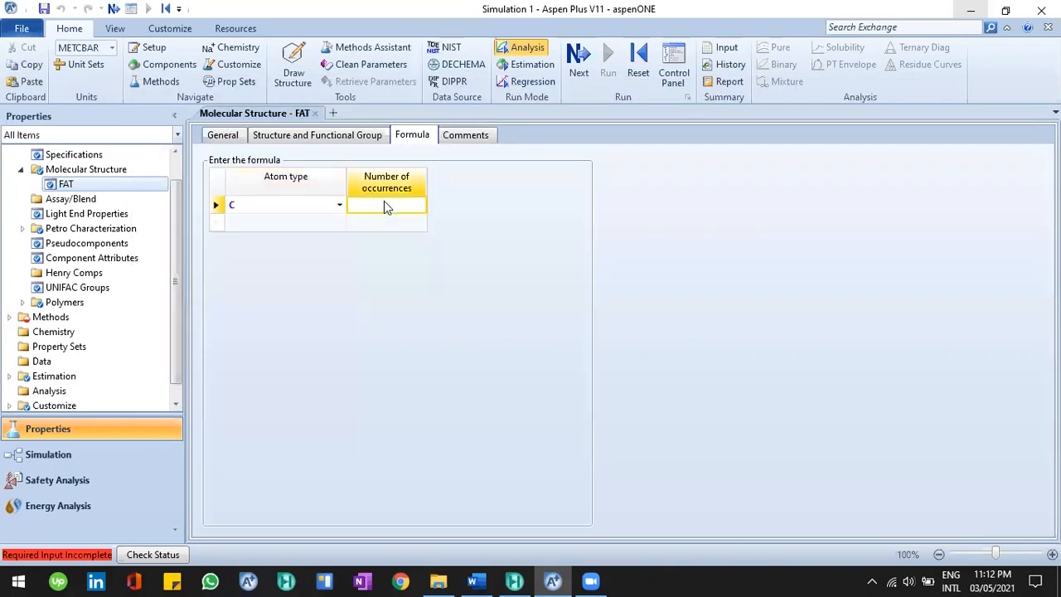
text(14)
key(Return)
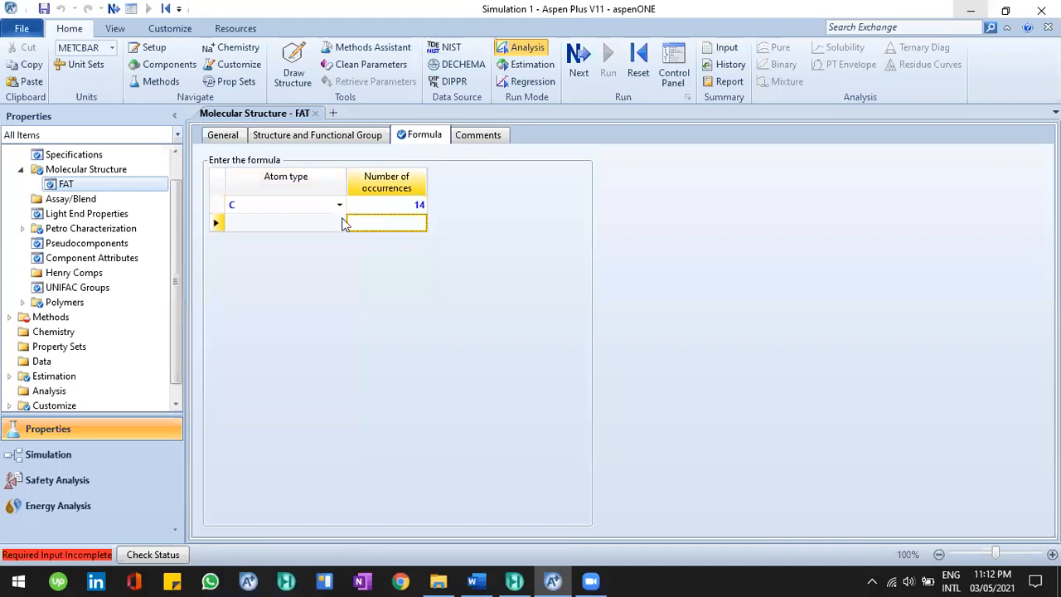
click(339, 222)
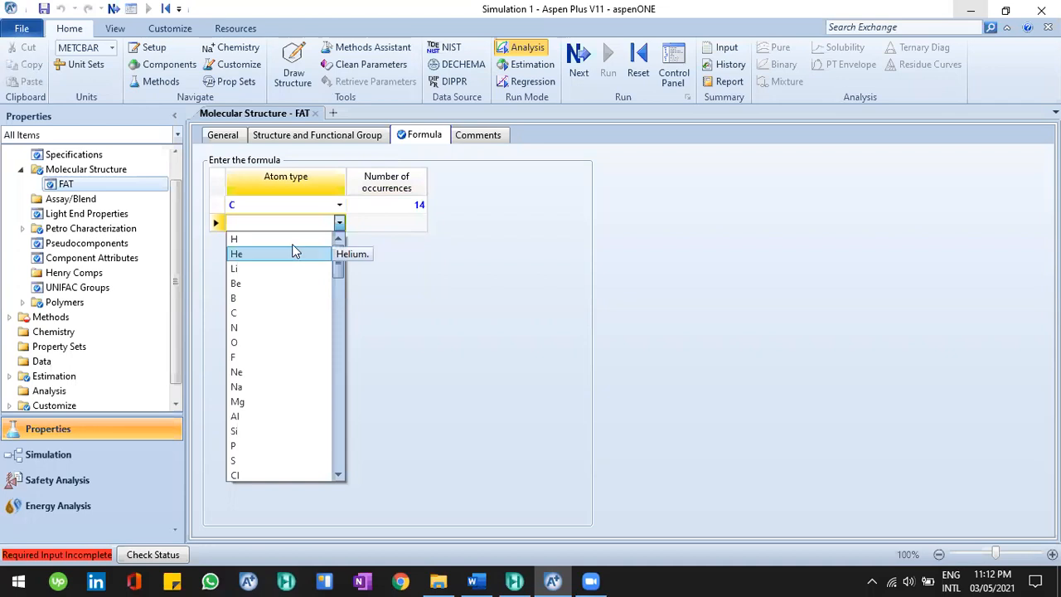
click(407, 219)
text(H)
key(Tab)
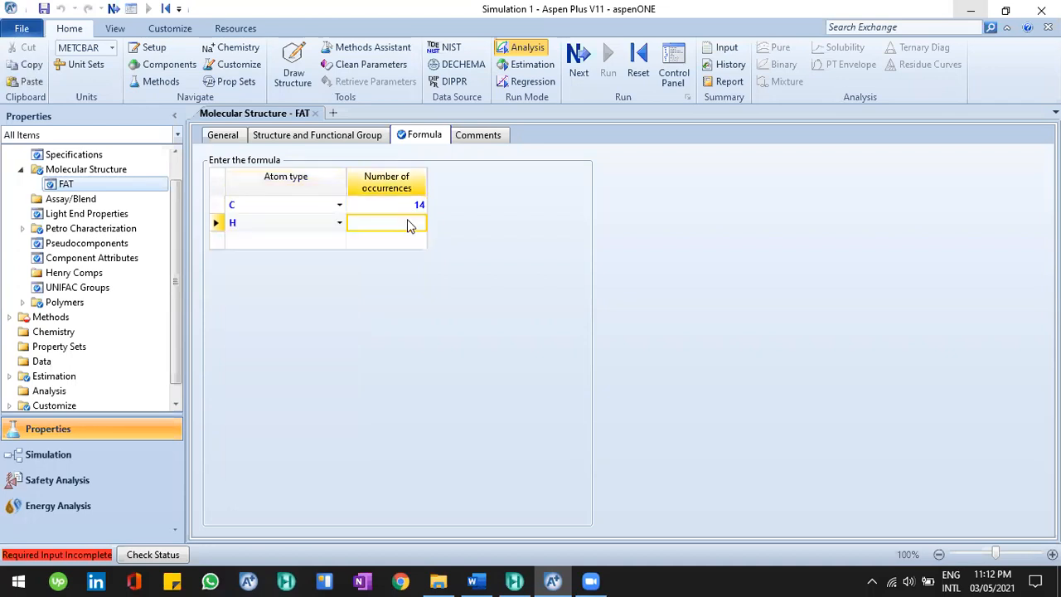
text(5)
key(Return)
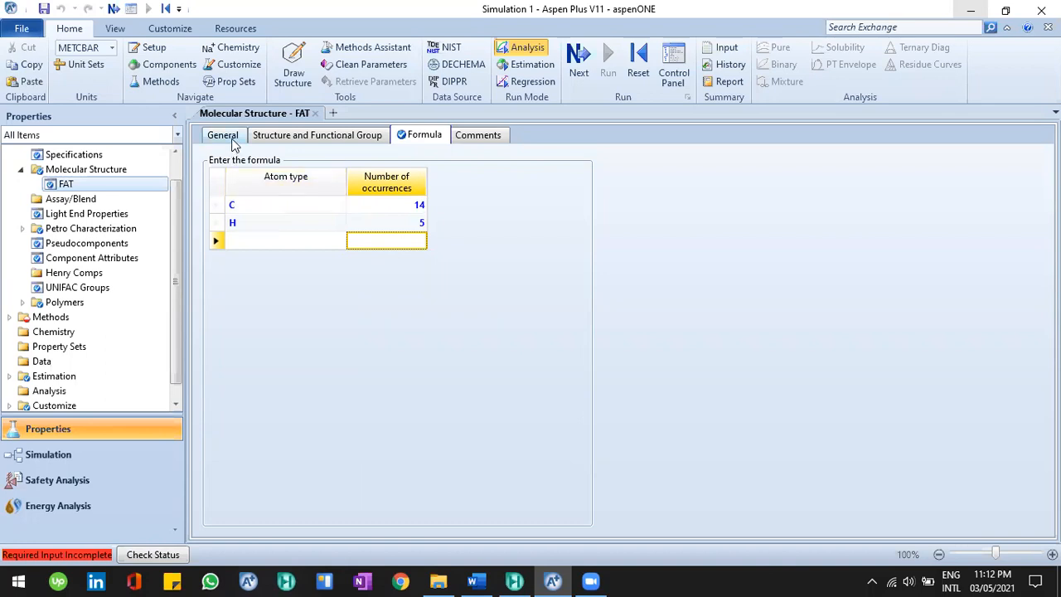
Compare FAT's atom connectivity definition with its formula definition, finishing on the formula table.
click(415, 139)
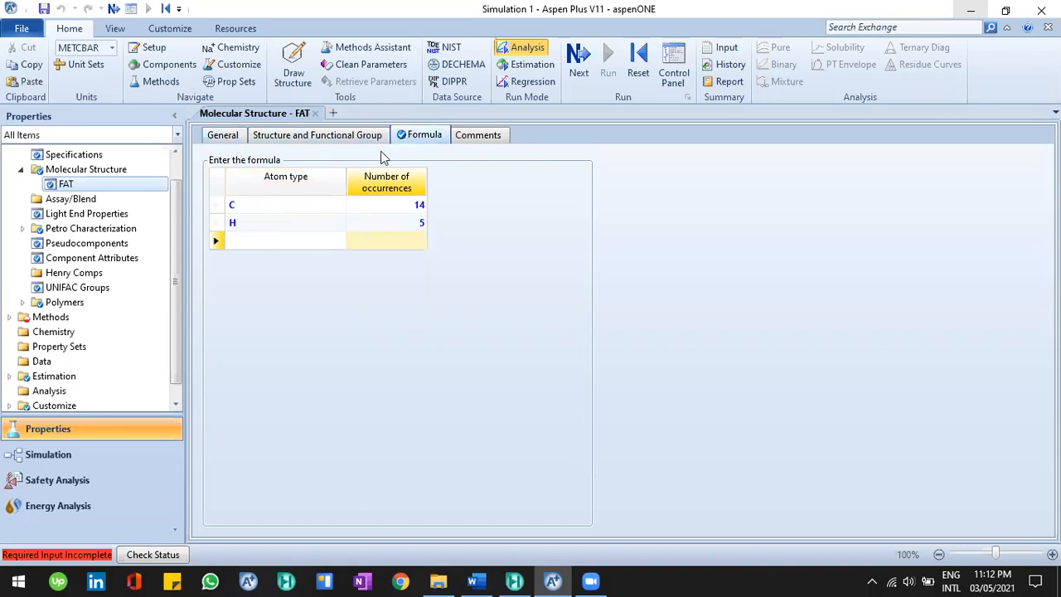
click(235, 141)
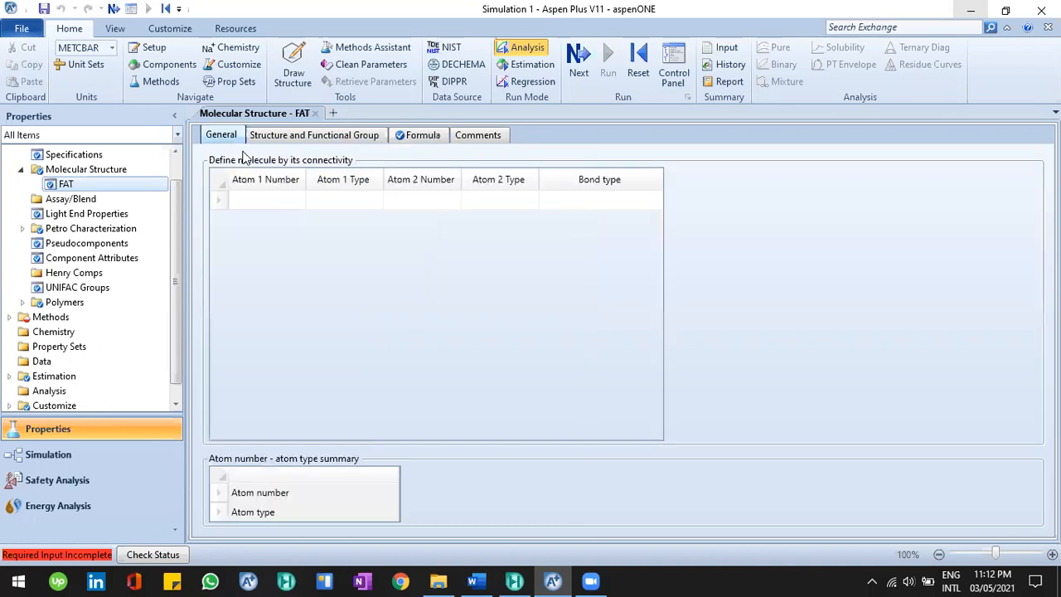
click(299, 202)
click(404, 136)
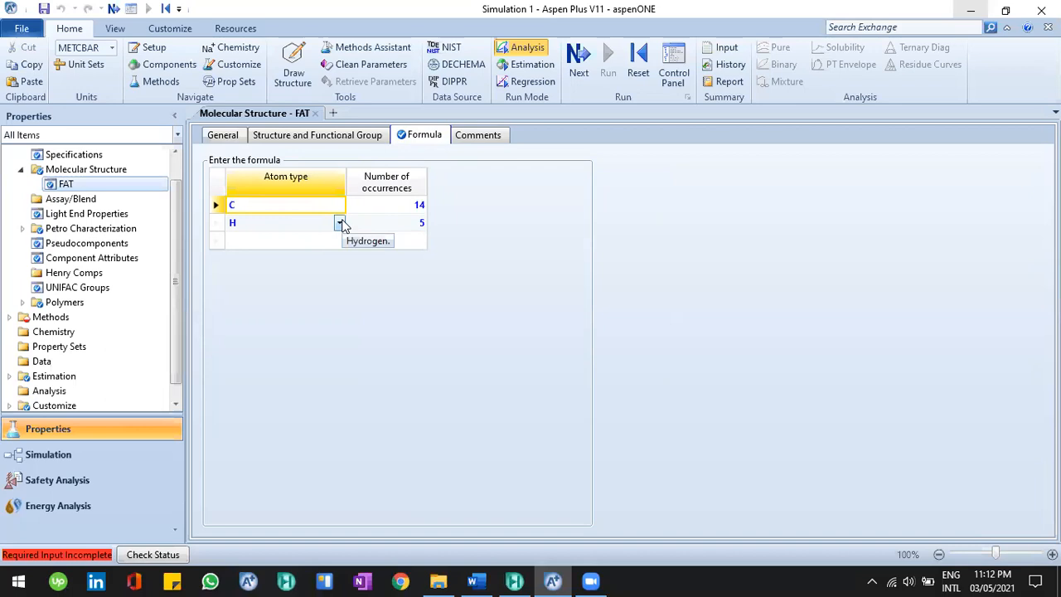
Switch to Aspen HYSYS, list the pure components and search for c6h17 by name and by formula.
click(514, 580)
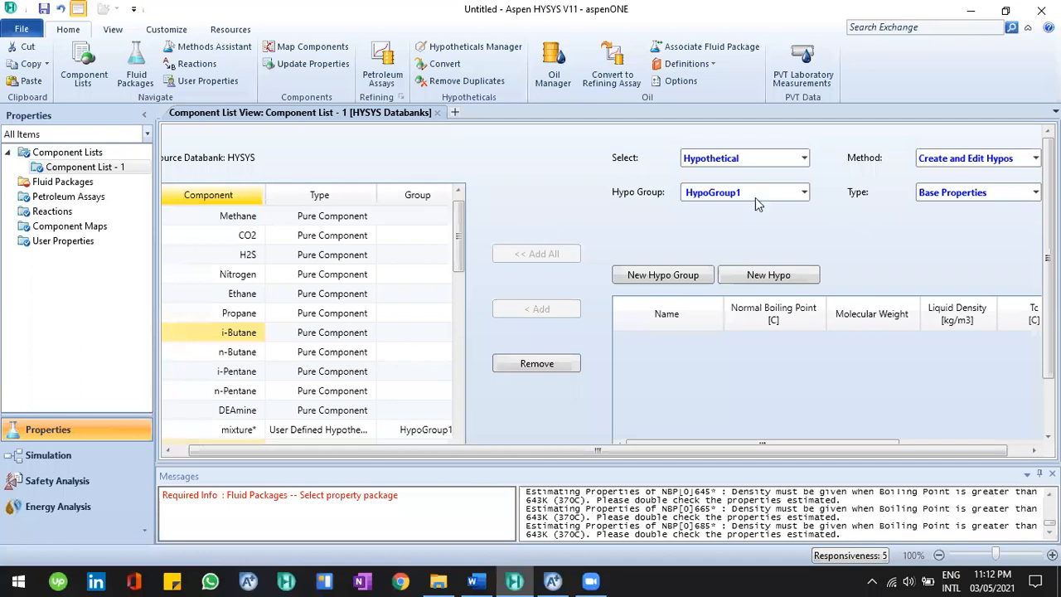
click(790, 158)
click(763, 176)
click(783, 194)
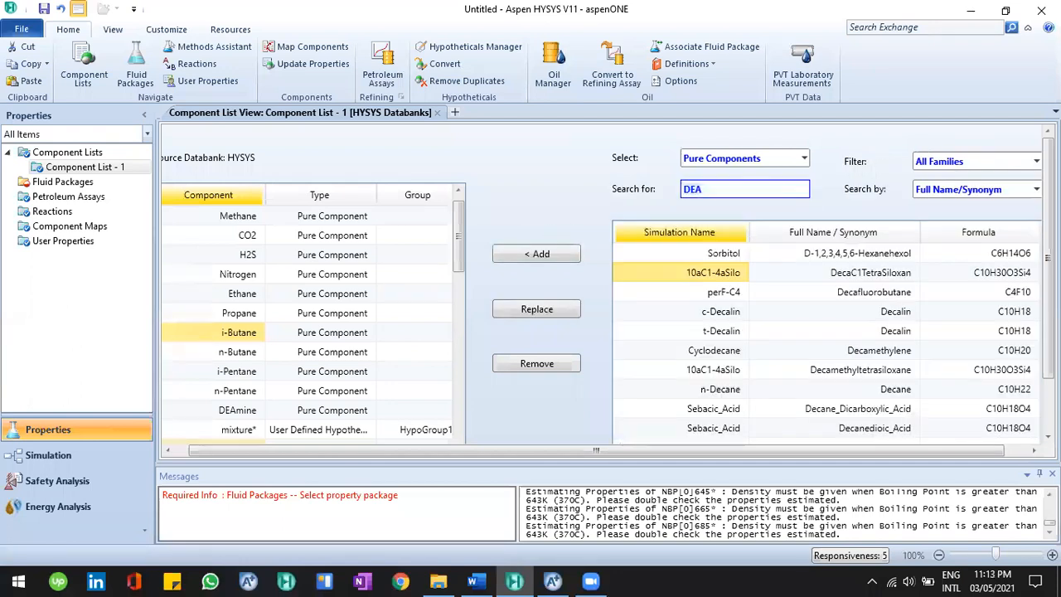
text(c)
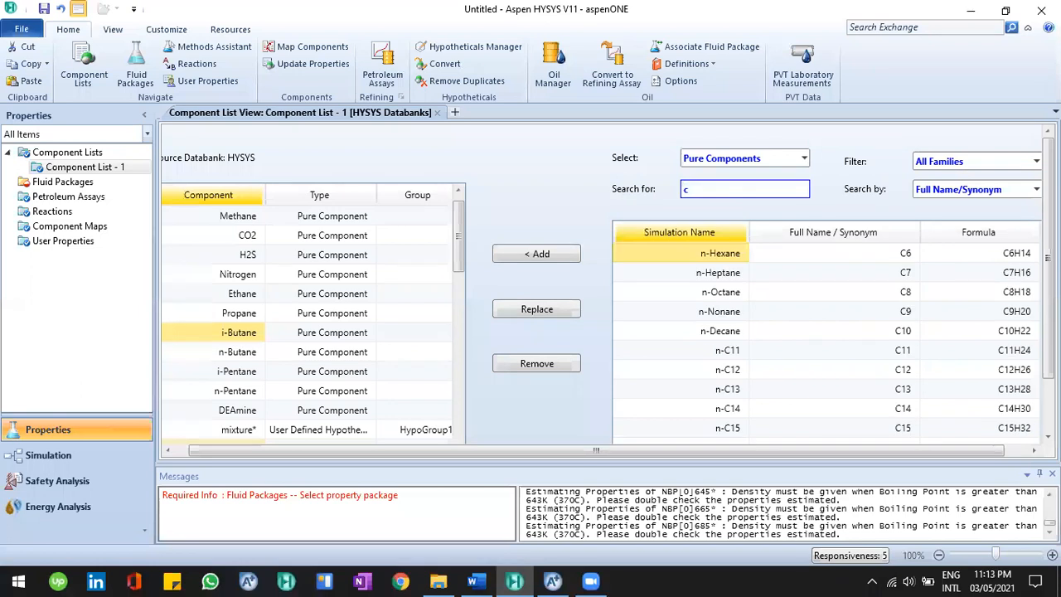
text(6)
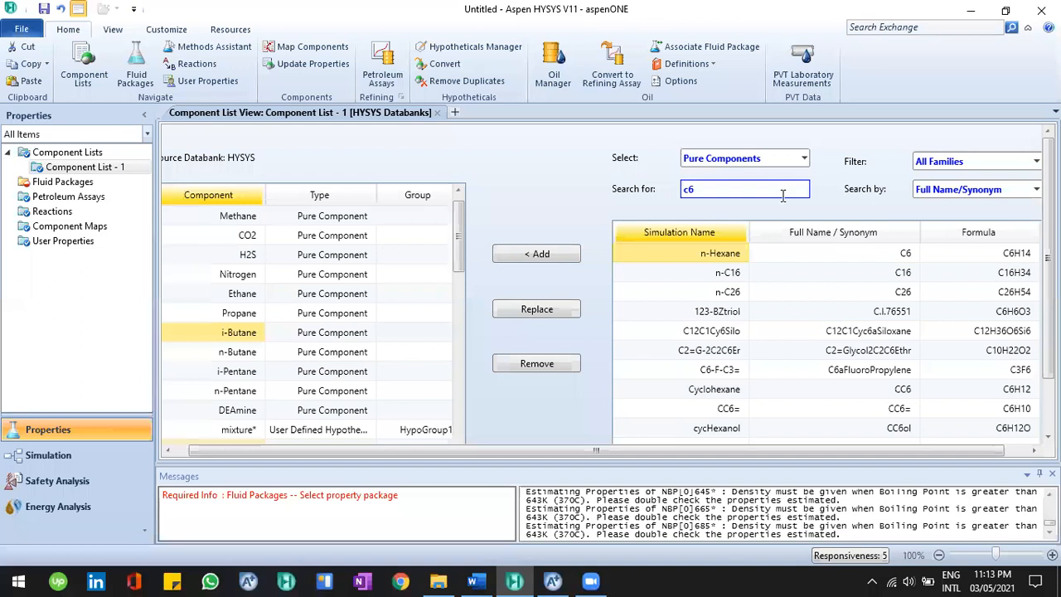
text(h17)
click(977, 189)
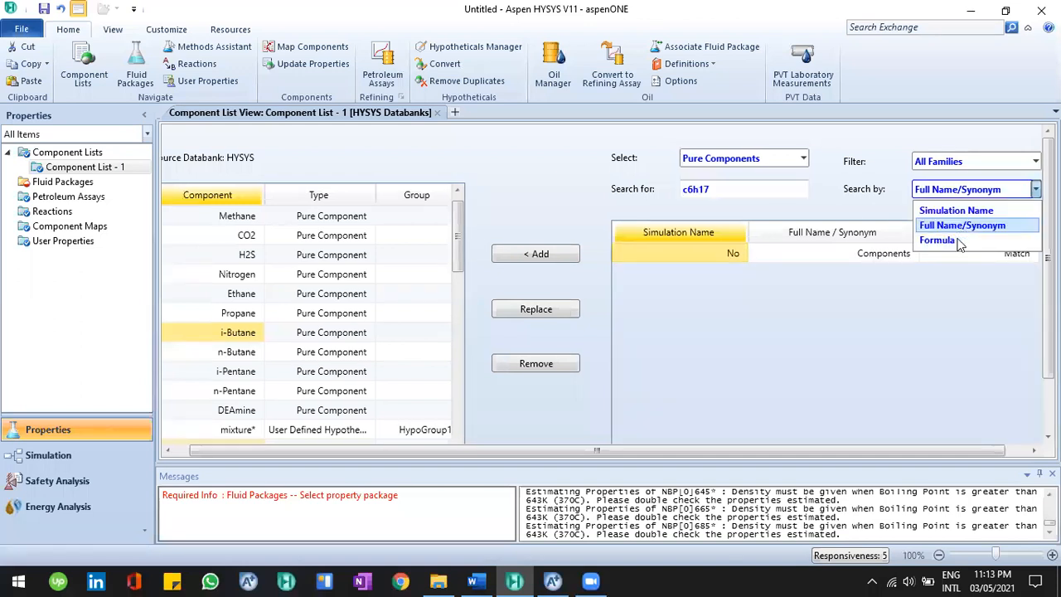
click(928, 239)
drag(940, 451, 997, 449)
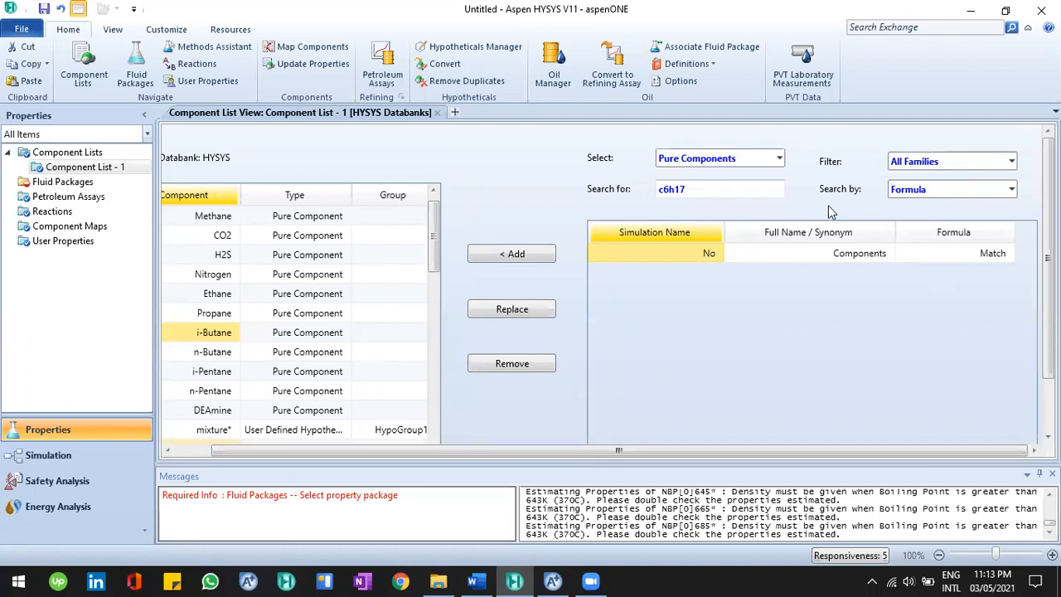
Replace the pure component formula search with C7h14.
click(762, 189)
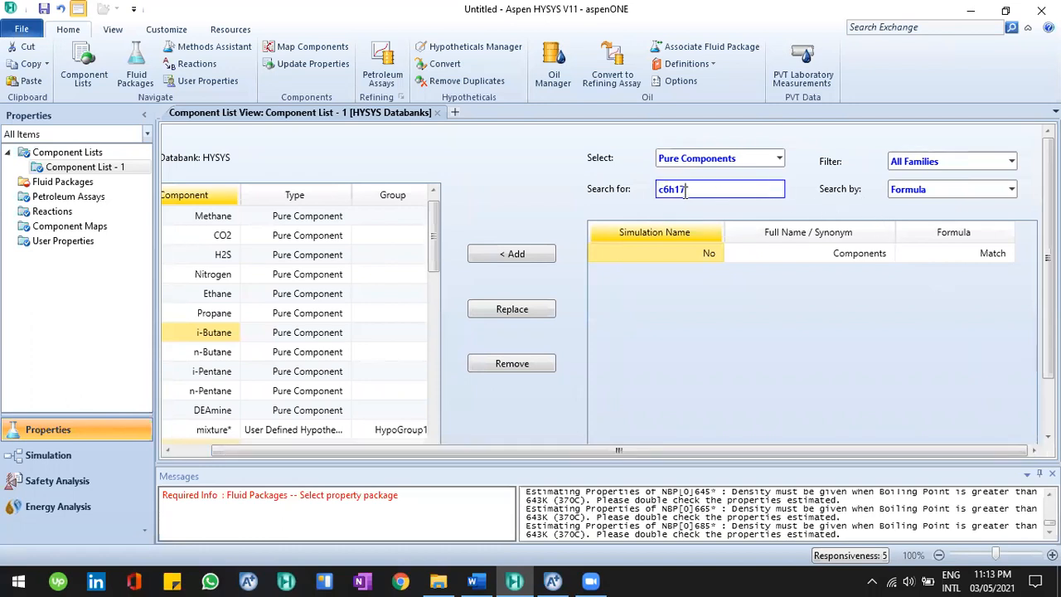
key(BackSpace)
key(BackSpace)
key(BackSpace)
key(BackSpace)
key(BackSpace)
text(C7)
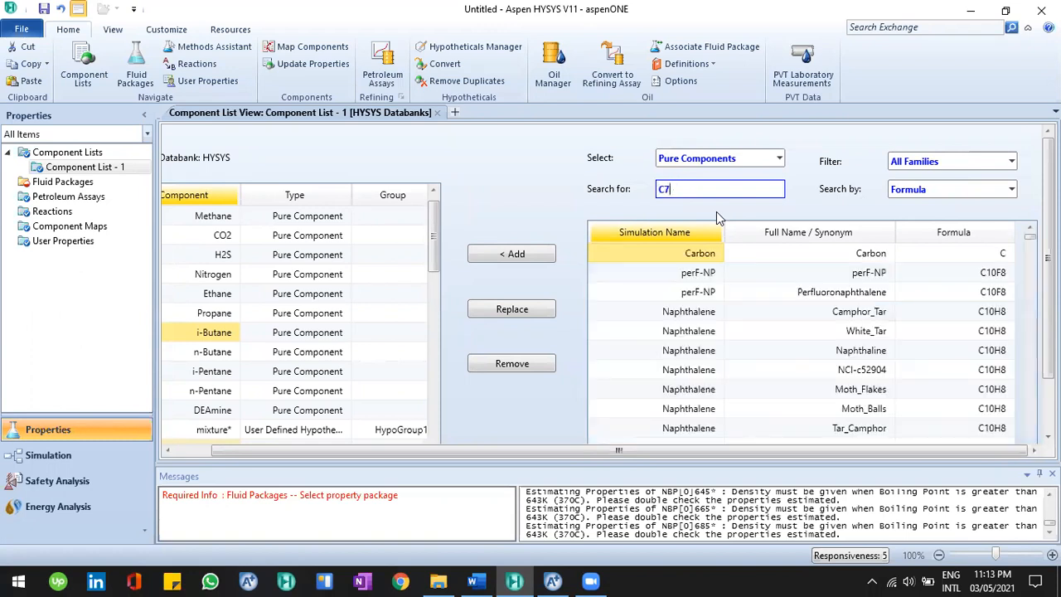
text(h)
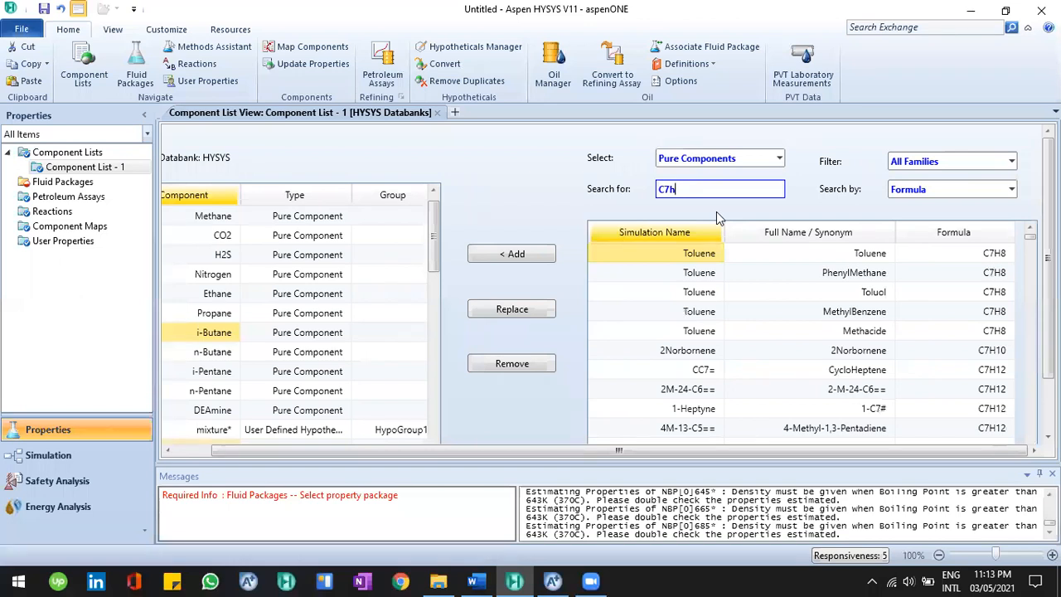
text(14)
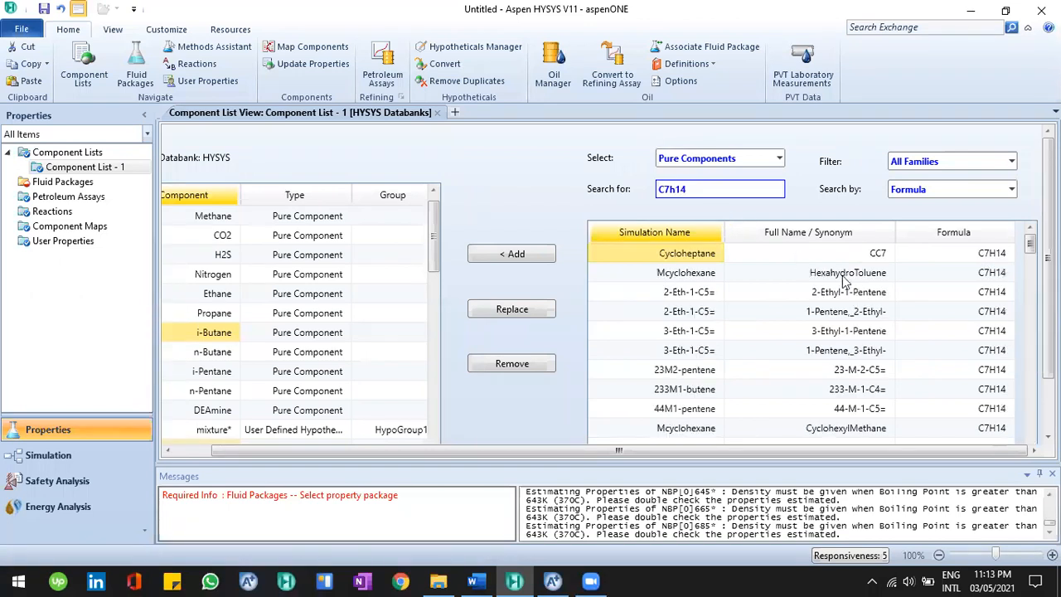
Examine the simulation names, synonyms and formulas of the components that match the C7h14 search.
click(945, 233)
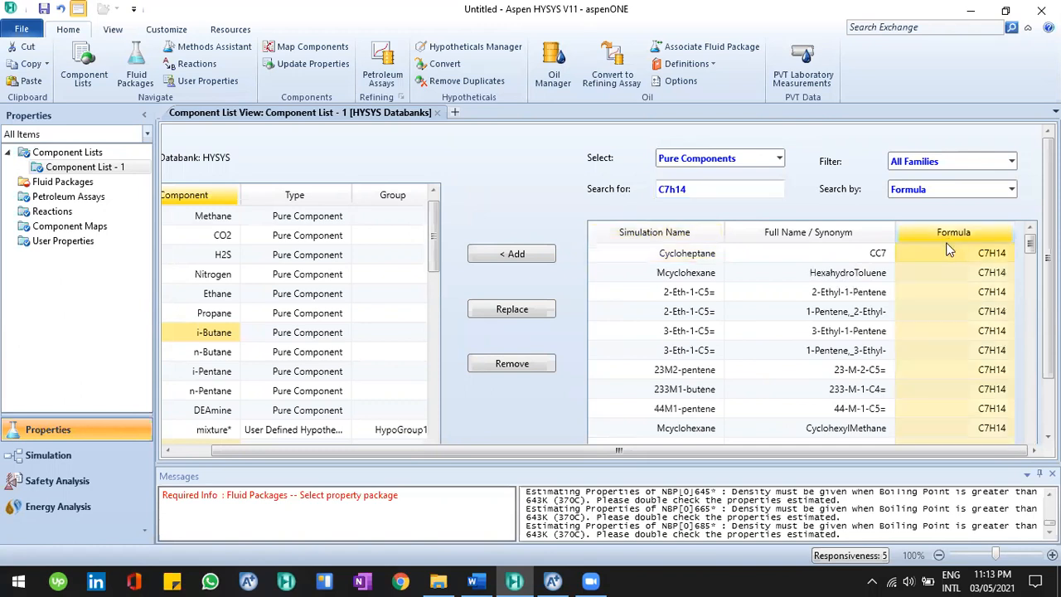
click(681, 237)
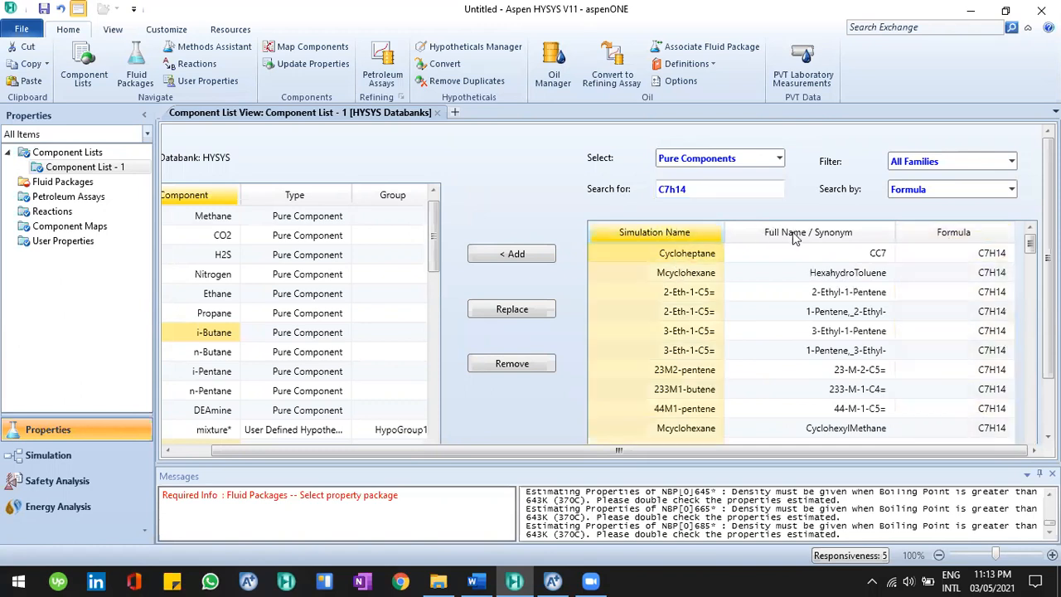
click(986, 238)
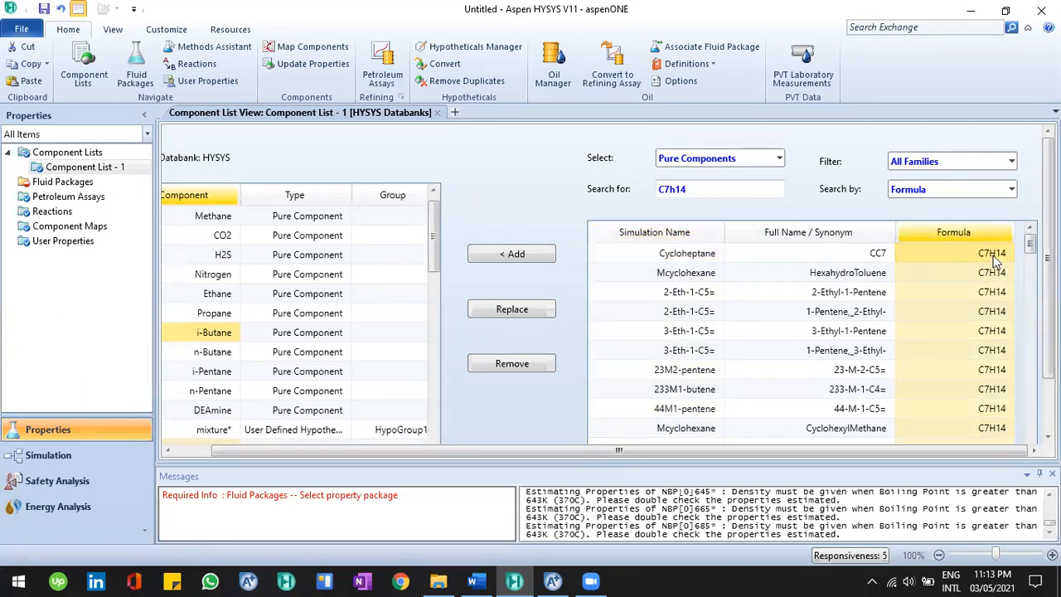
click(995, 261)
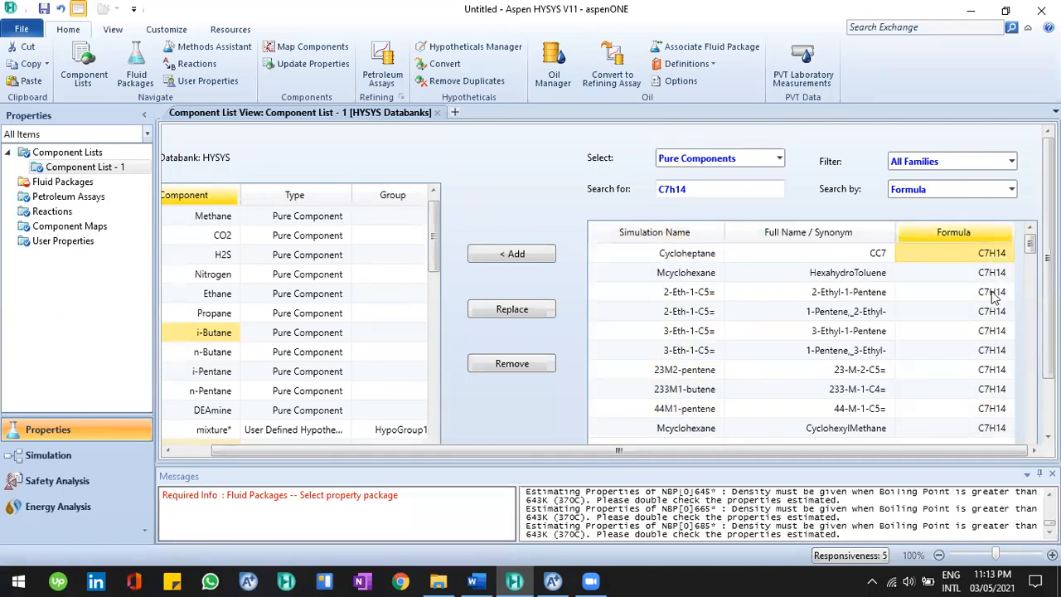
scroll(1020, 266, down, 2)
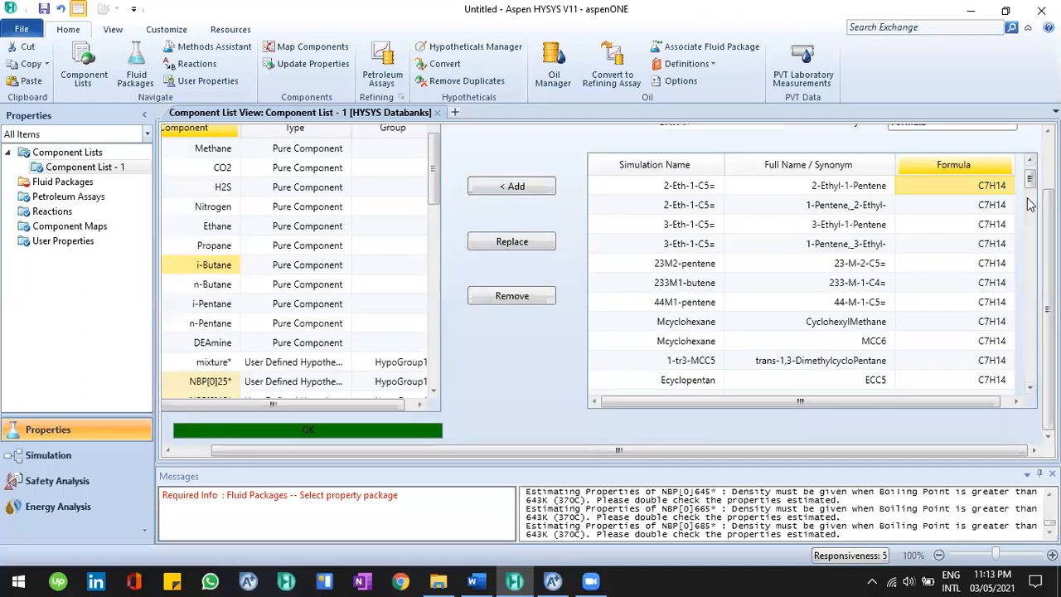
drag(1030, 180, 1028, 225)
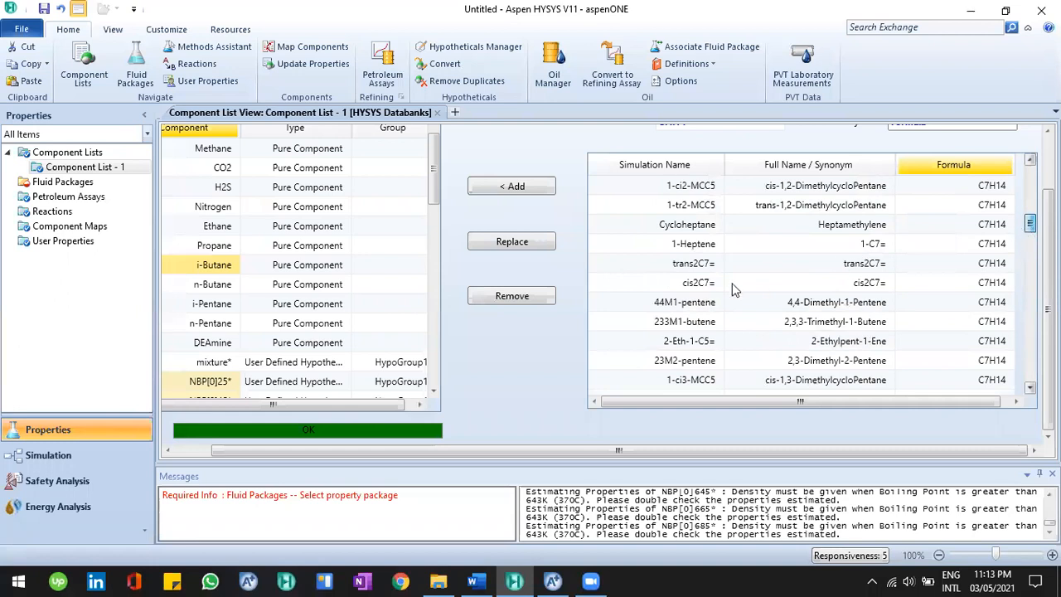
click(695, 303)
scroll(800, 305, up, 3)
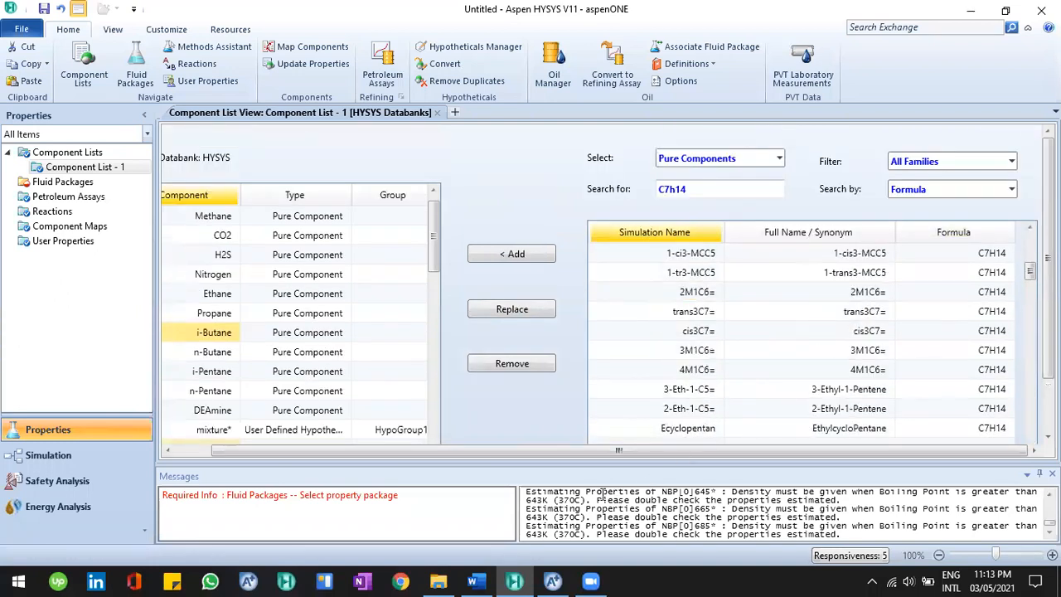
Switch back to Aspen Plus and view the connectivity definition of the FAT molecule.
click(553, 581)
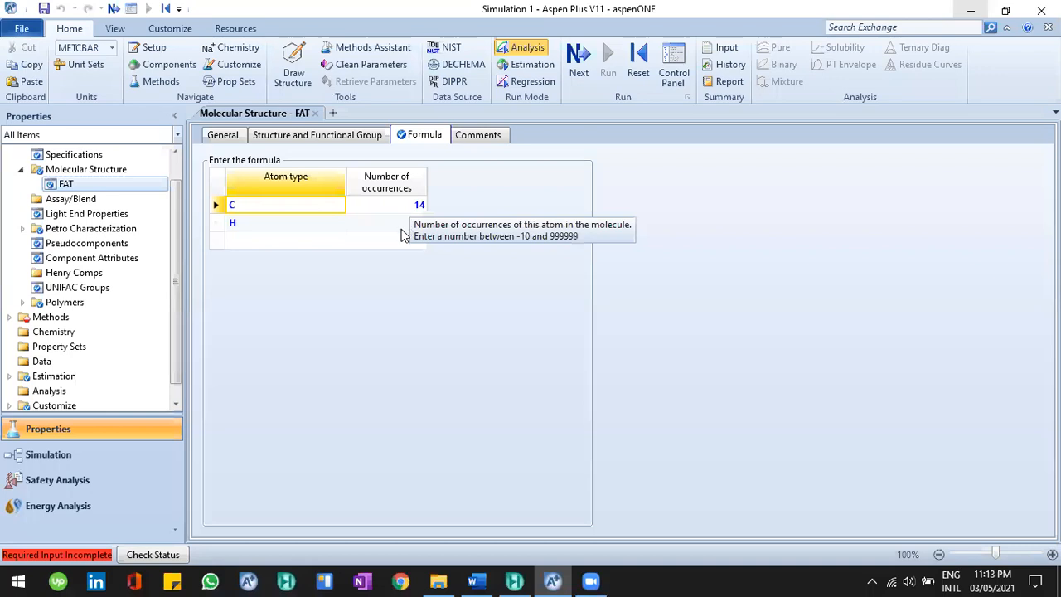
click(229, 135)
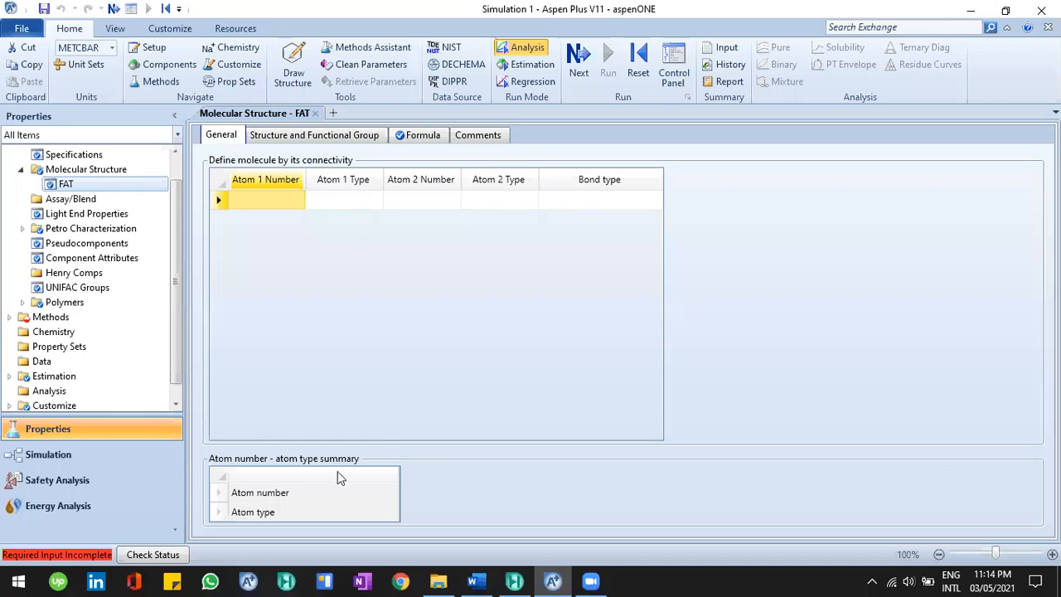
Switch to General Procedure for Process Simulation.docx in Word and review the property methods and chemistry and reactions examples, 6 to 9.
key(alt+Tab)
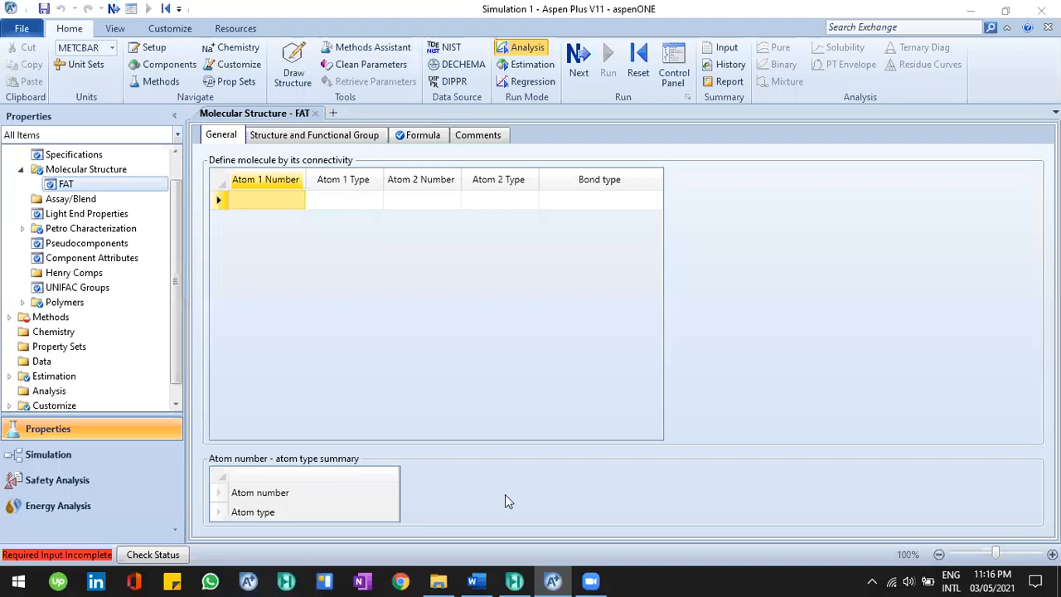
click(473, 580)
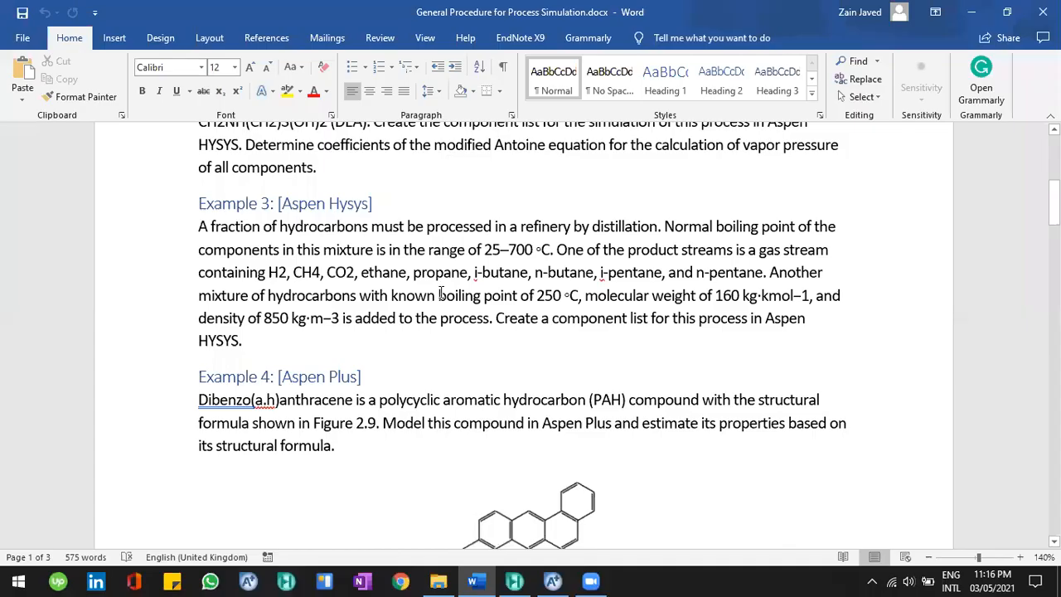
scroll(417, 203, down, 8)
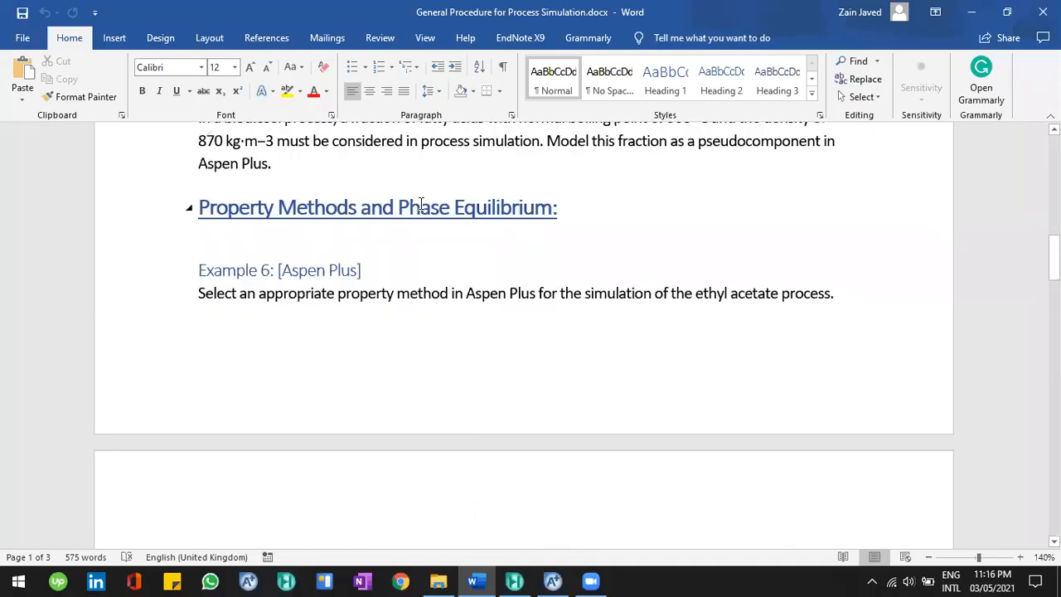
scroll(423, 203, down, 3)
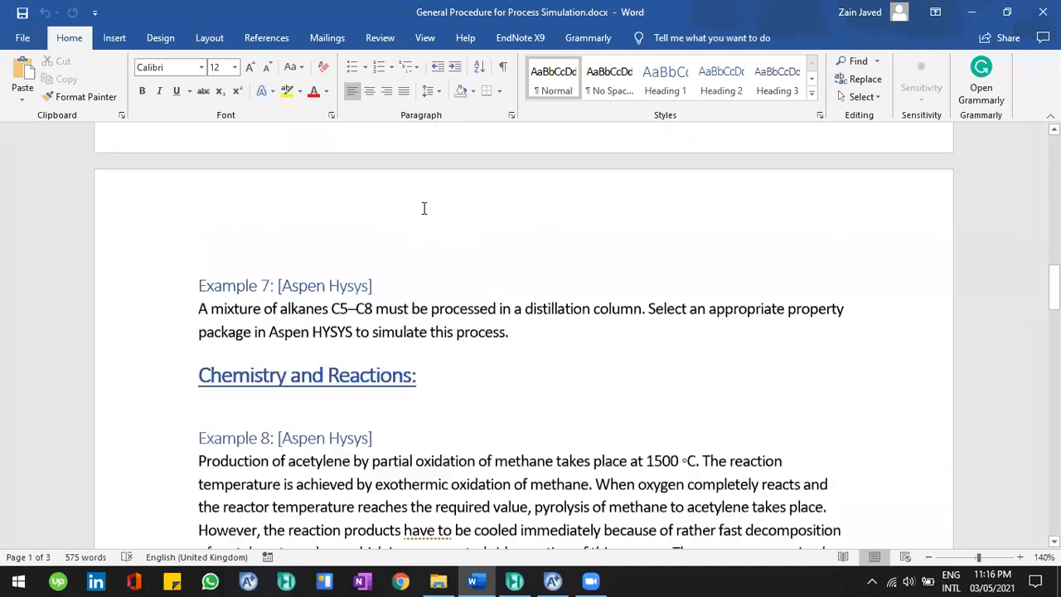
scroll(424, 208, down, 2)
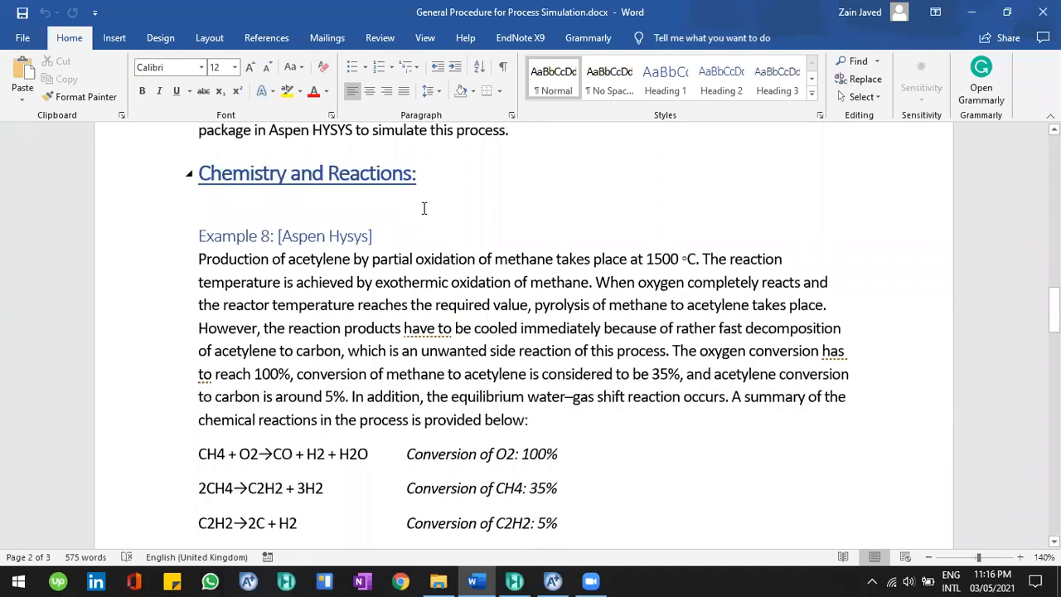
scroll(422, 208, up, 1)
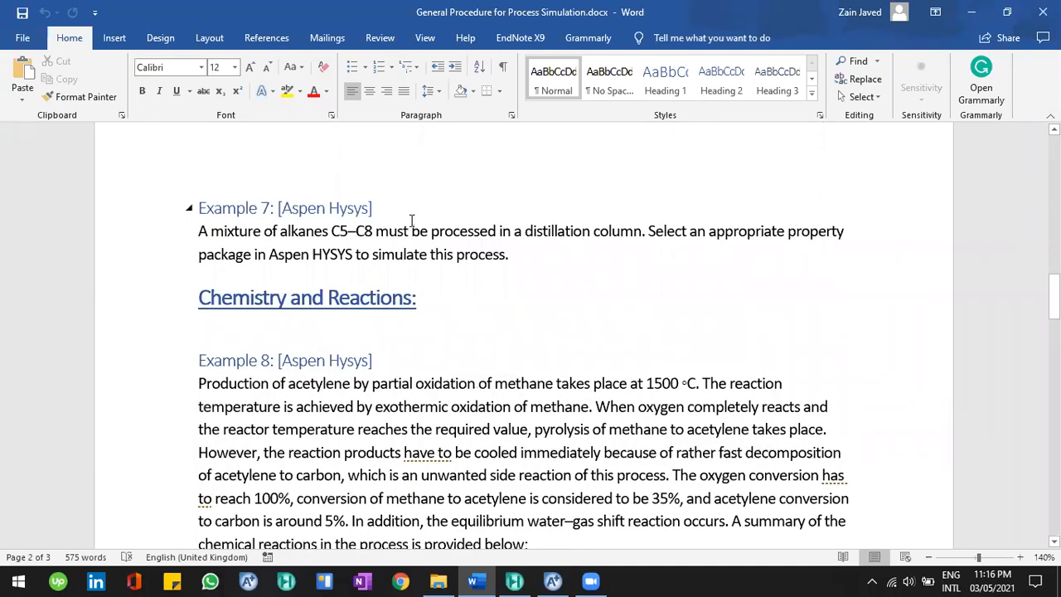
scroll(382, 208, down, 2)
scroll(386, 216, down, 5)
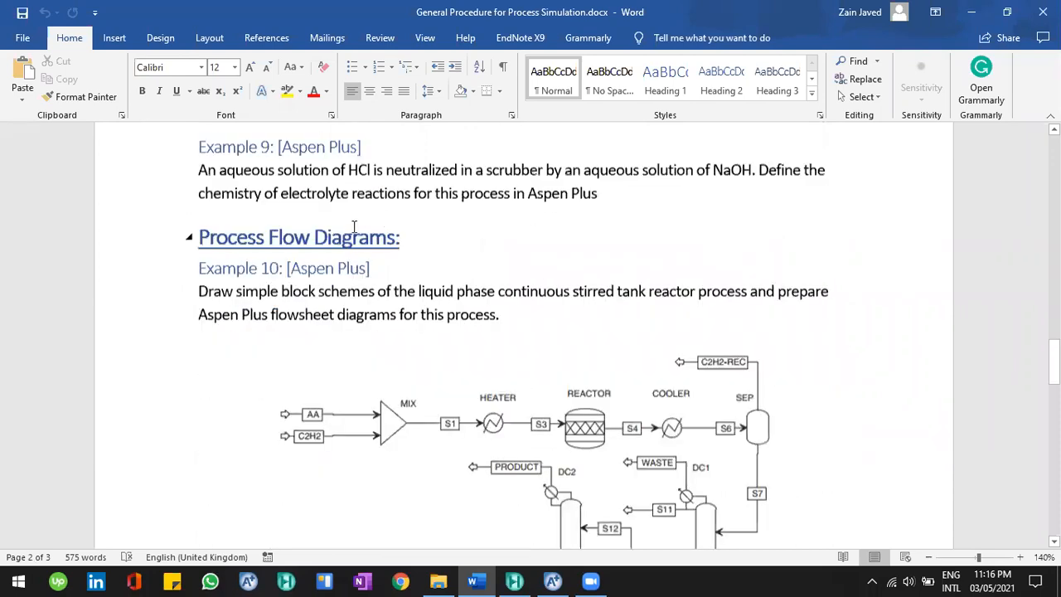
Look through the Process Flow Diagrams section with Examples 10 and 11, and return to Aspen Plus.
click(451, 232)
scroll(451, 232, down, 2)
scroll(451, 231, down, 3)
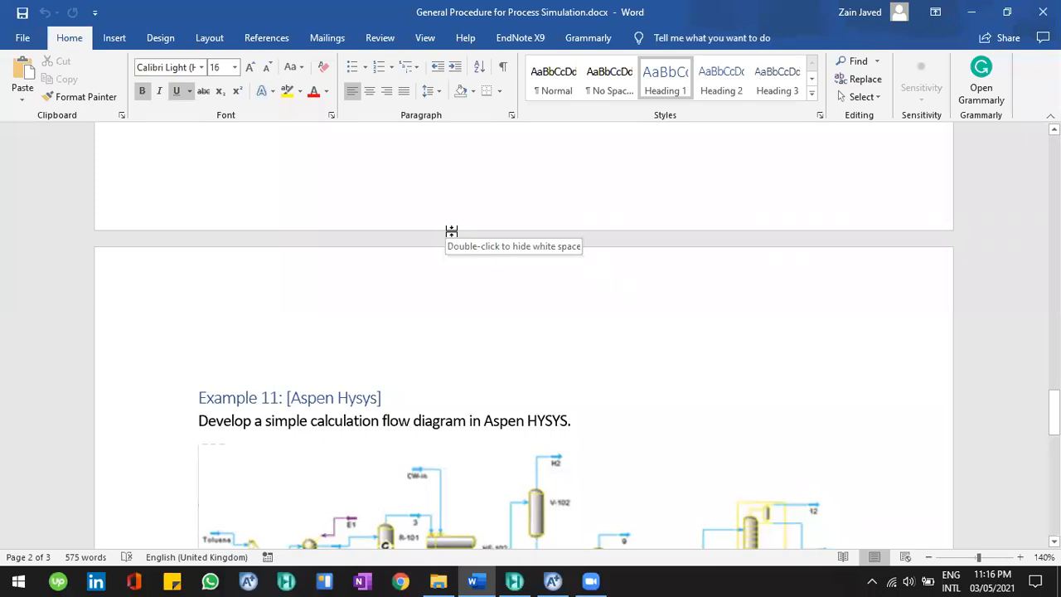
scroll(452, 232, up, 1)
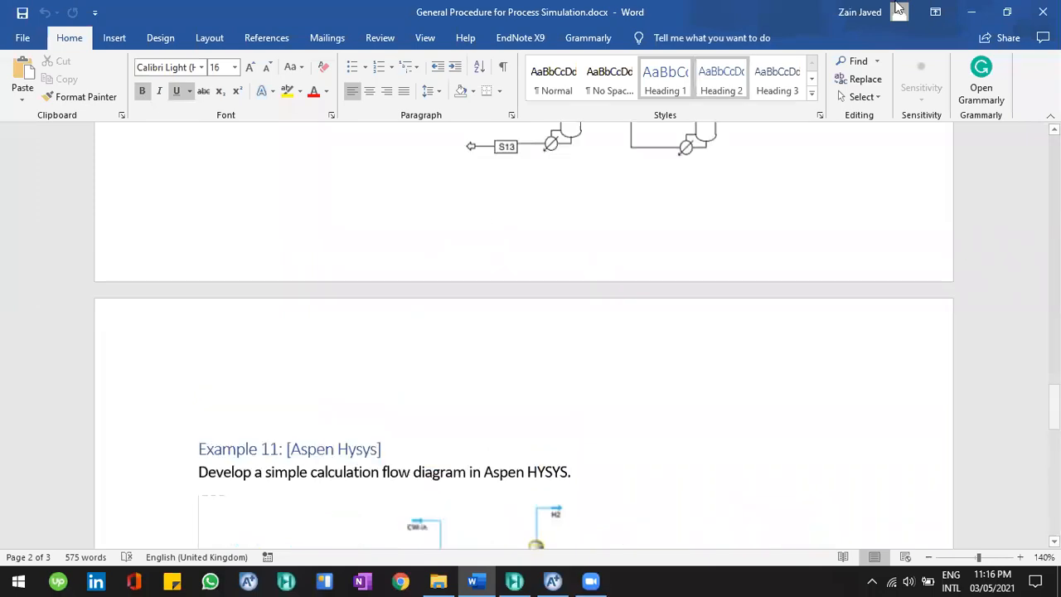
click(972, 12)
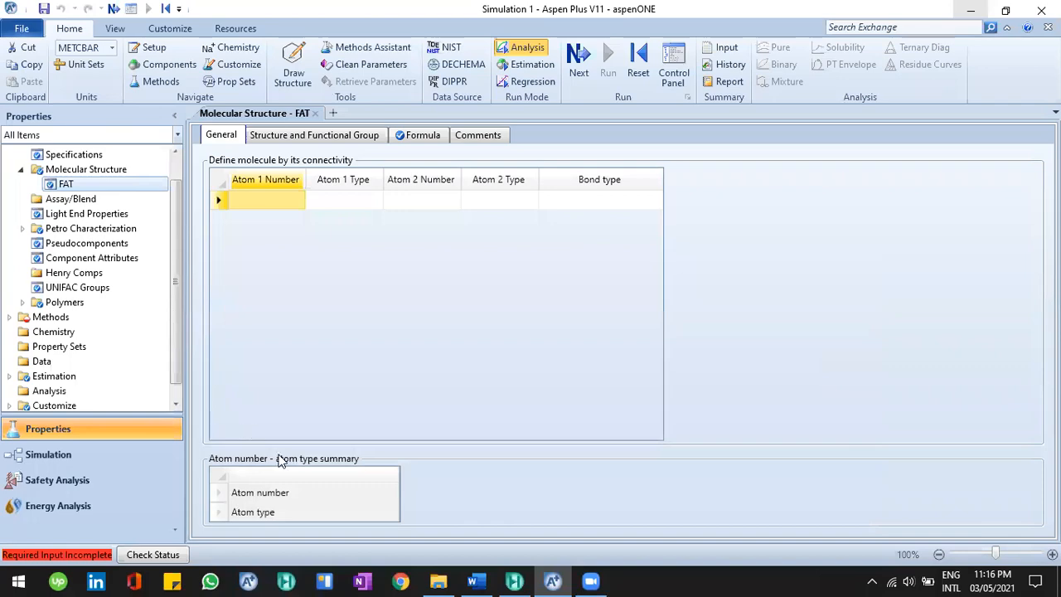
Switch back to the Word document and view the Aspen HYSYS flow diagram of Example 11.
key(alt+Tab)
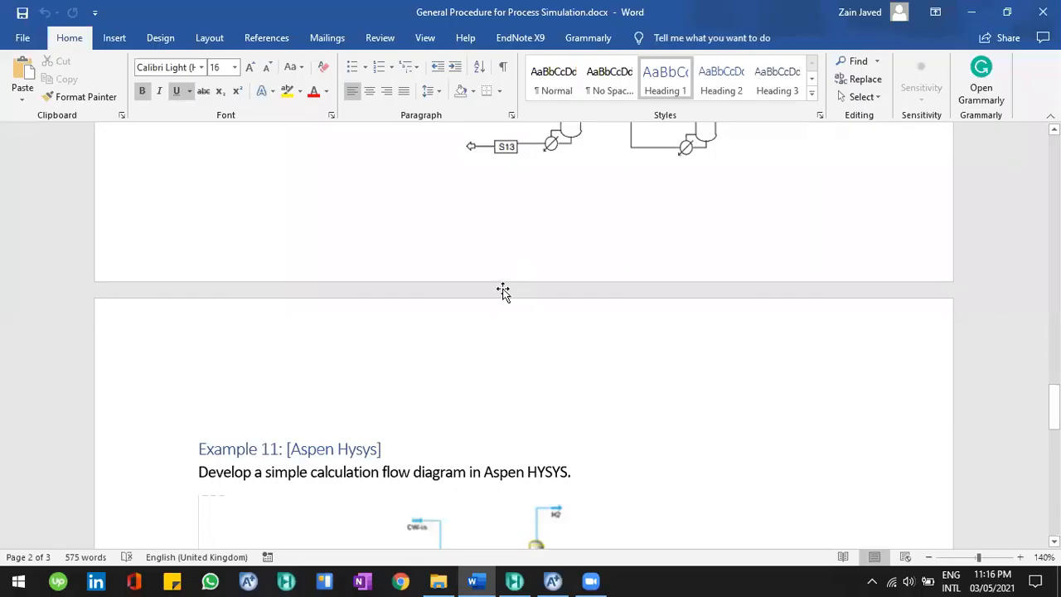
scroll(523, 284, down, 5)
scroll(599, 236, up, 4)
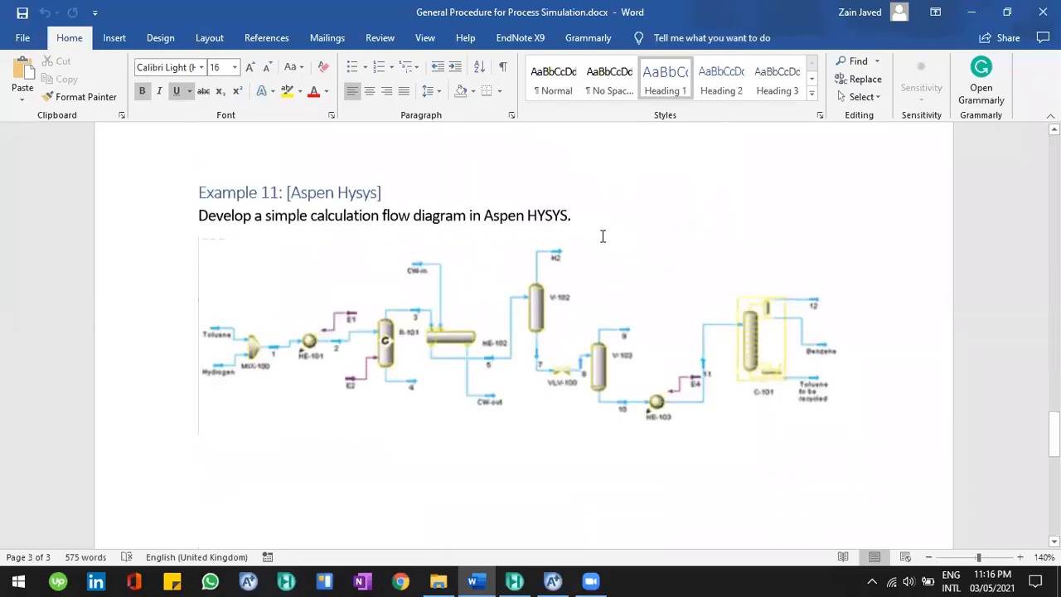